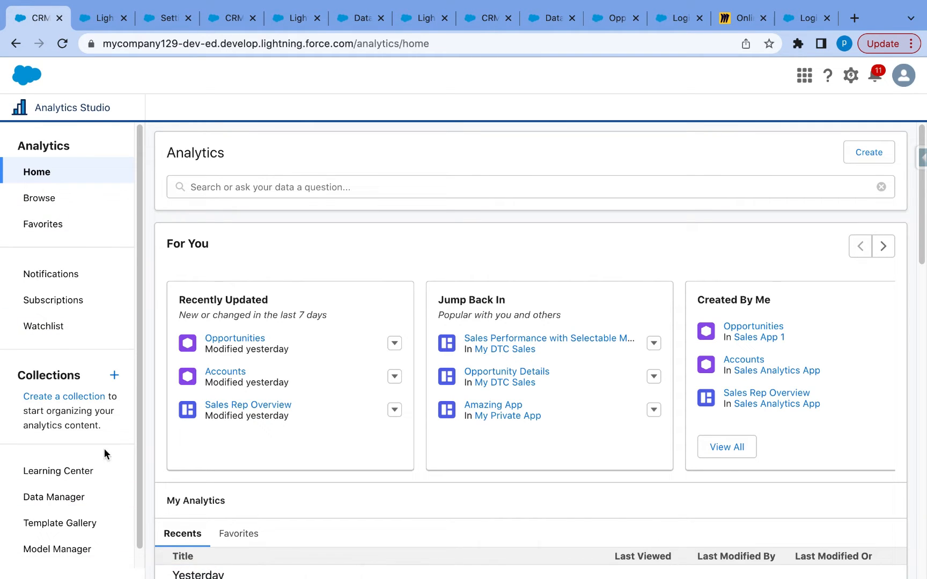
# - Open Data Manager from Analytics Studio and review the data flow diagram on the Miro whiteboard before returning
pyautogui.click(59, 501)
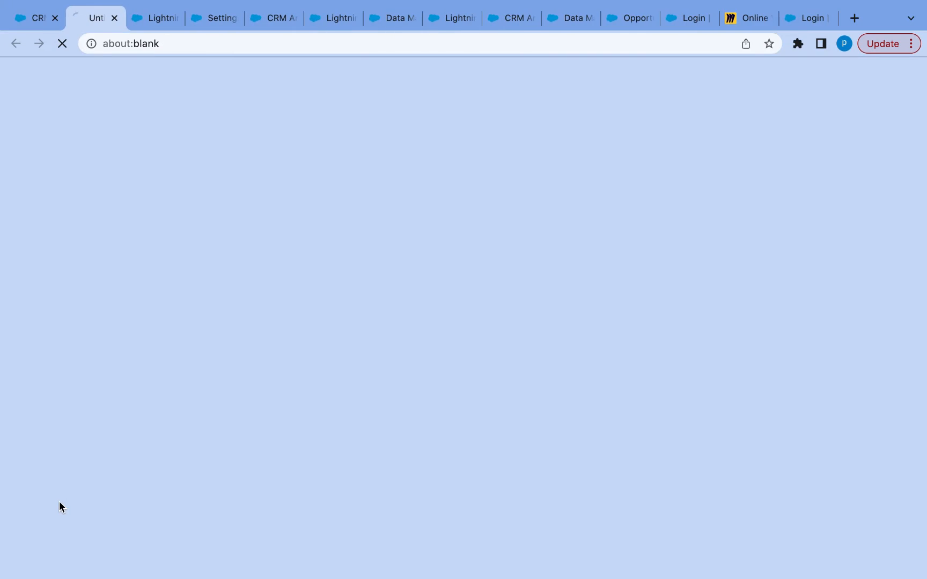
pyautogui.click(743, 22)
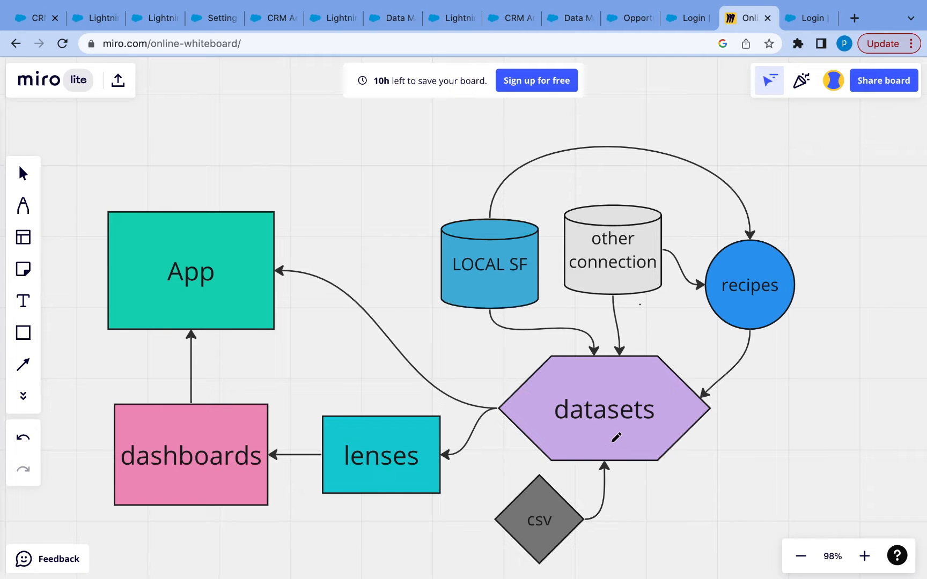
pyautogui.click(78, 17)
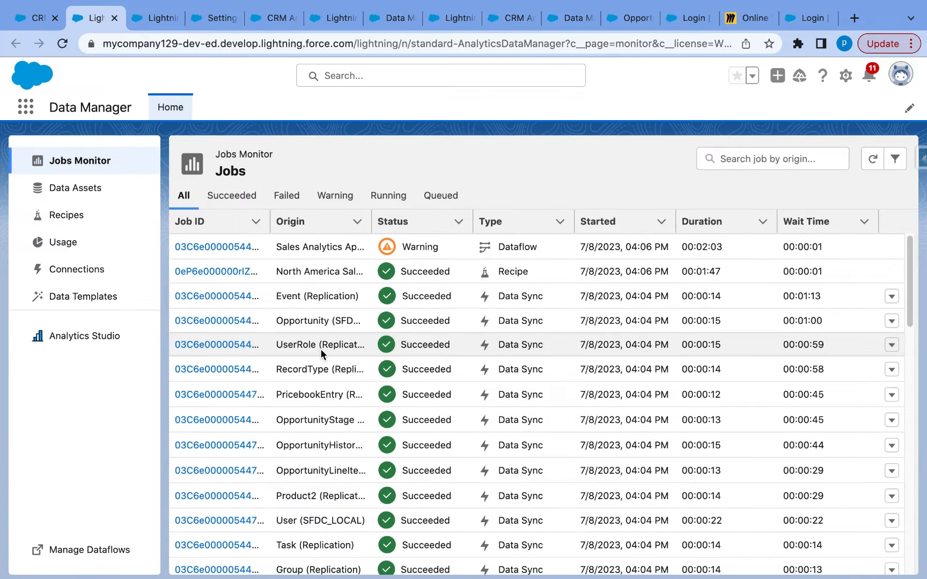
# - Examine the origin, status, type and duration of the jobs listed in the Jobs Monitor
pyautogui.scroll(-3, 323, 354)
pyautogui.scroll(-4, 320, 348)
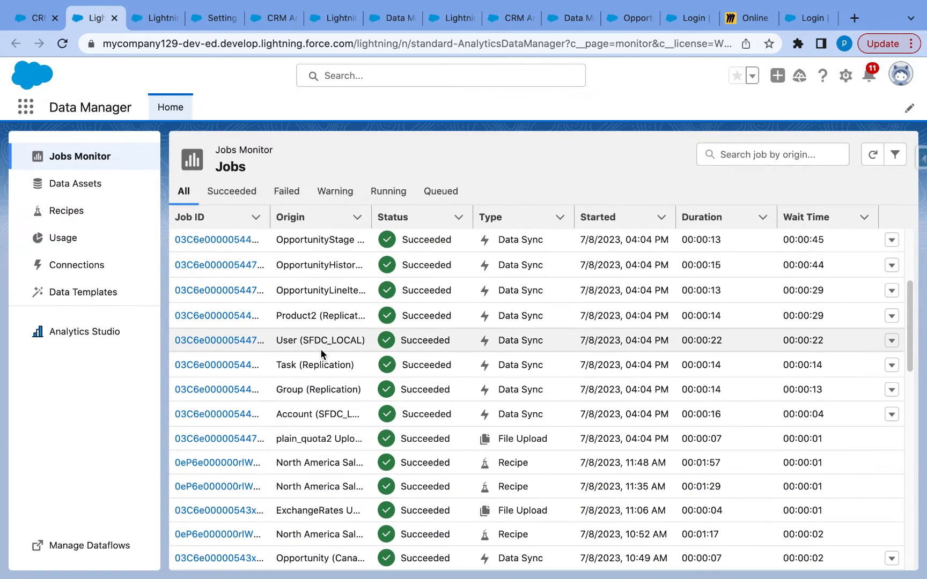
pyautogui.scroll(7, 321, 348)
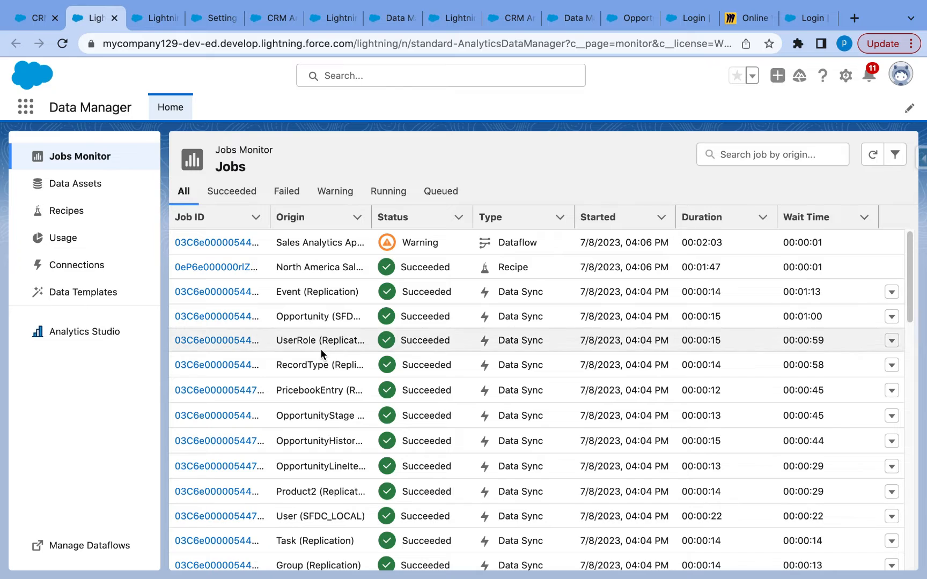
pyautogui.click(387, 244)
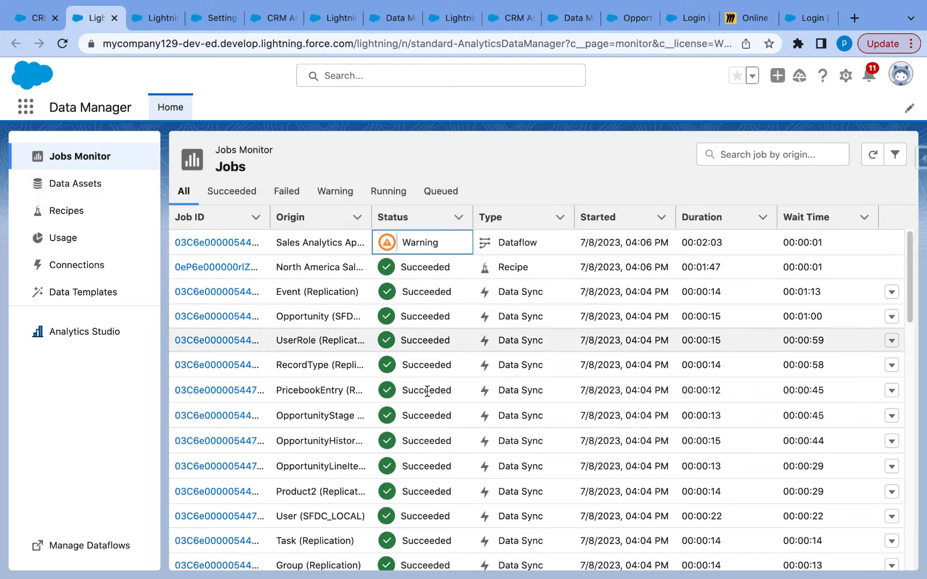
pyautogui.scroll(2, 428, 410)
pyautogui.scroll(-2, 427, 410)
pyautogui.scroll(2, 403, 354)
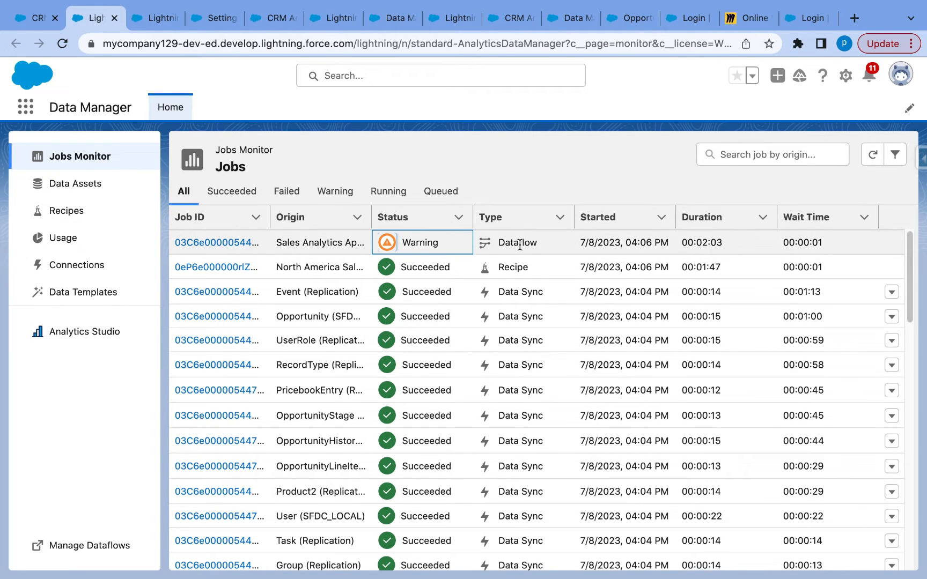
pyautogui.scroll(1, 510, 431)
pyautogui.scroll(-10, 507, 413)
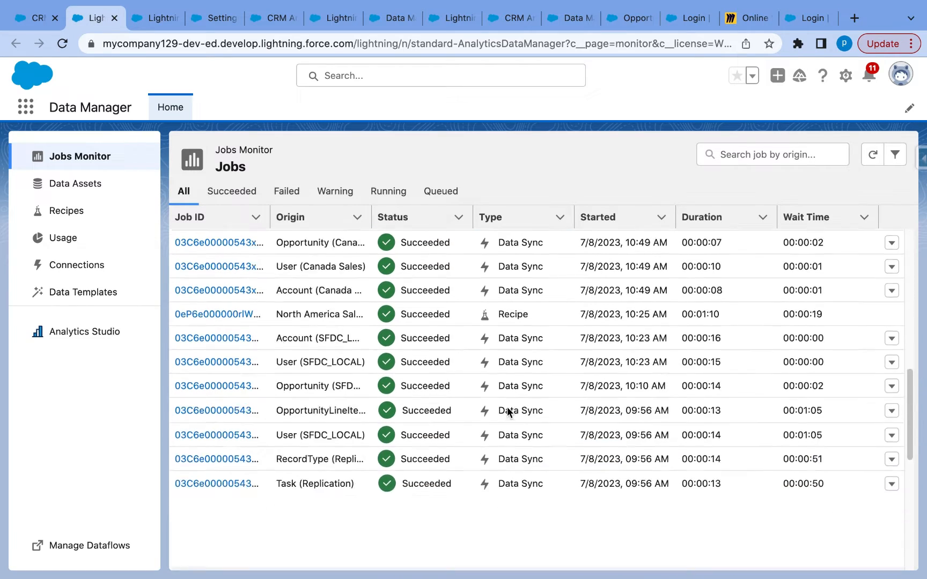
# - Open Data Assets and look through the full list of datasets
pyautogui.click(76, 185)
pyautogui.click(96, 160)
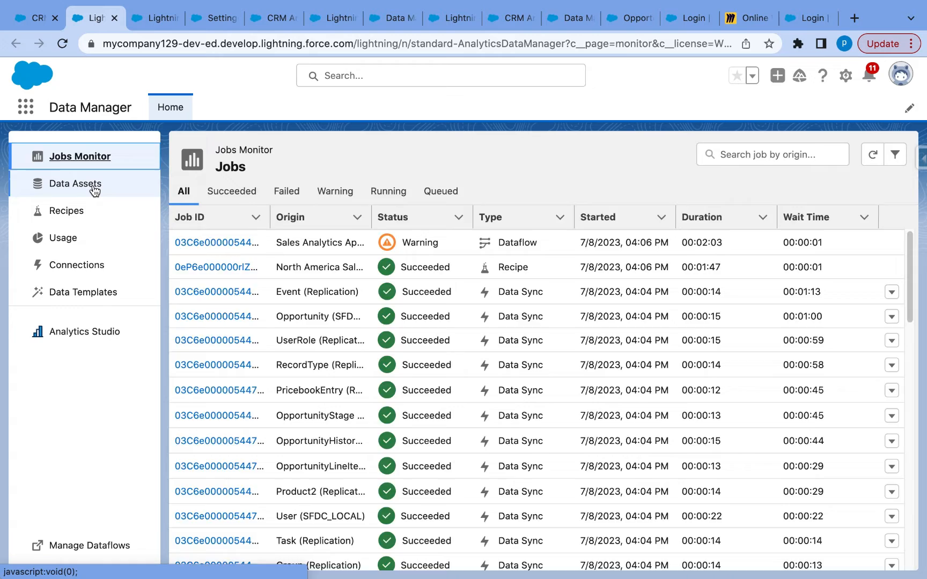
pyautogui.click(94, 188)
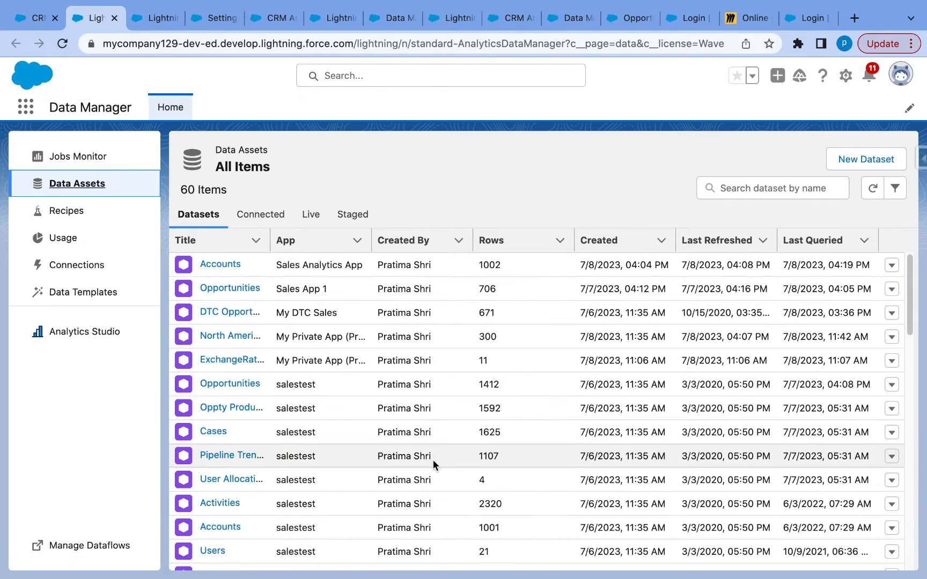
pyautogui.scroll(-15, 433, 460)
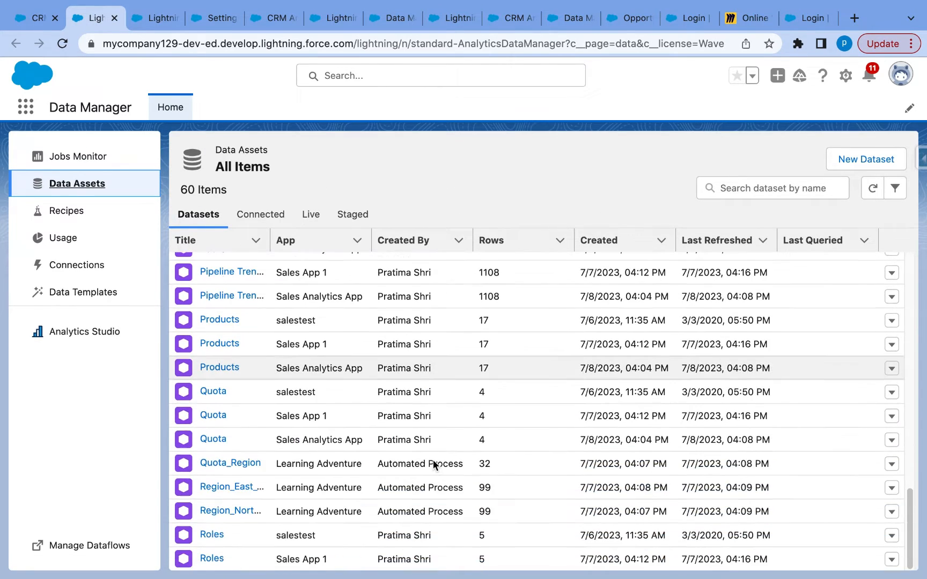
pyautogui.scroll(-1, 433, 459)
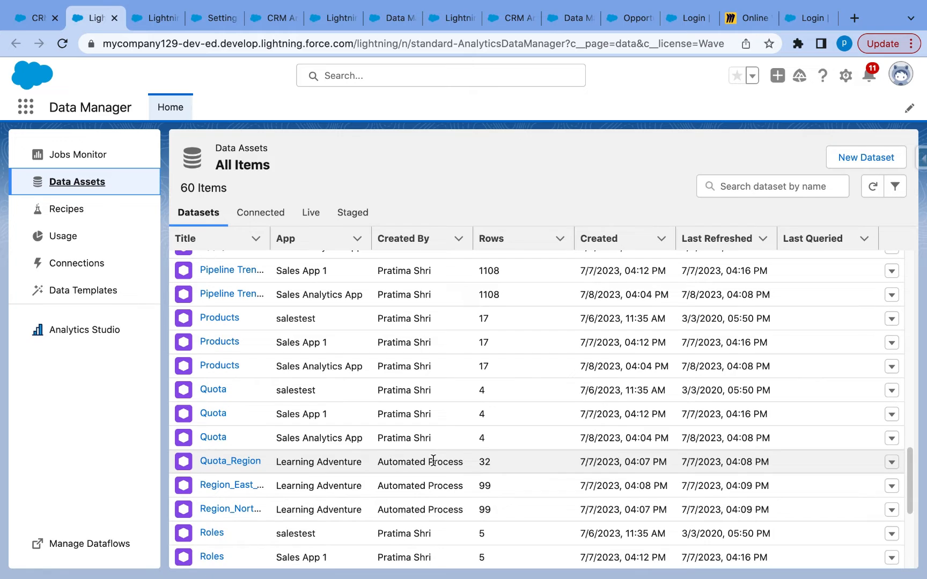
pyautogui.scroll(20, 433, 460)
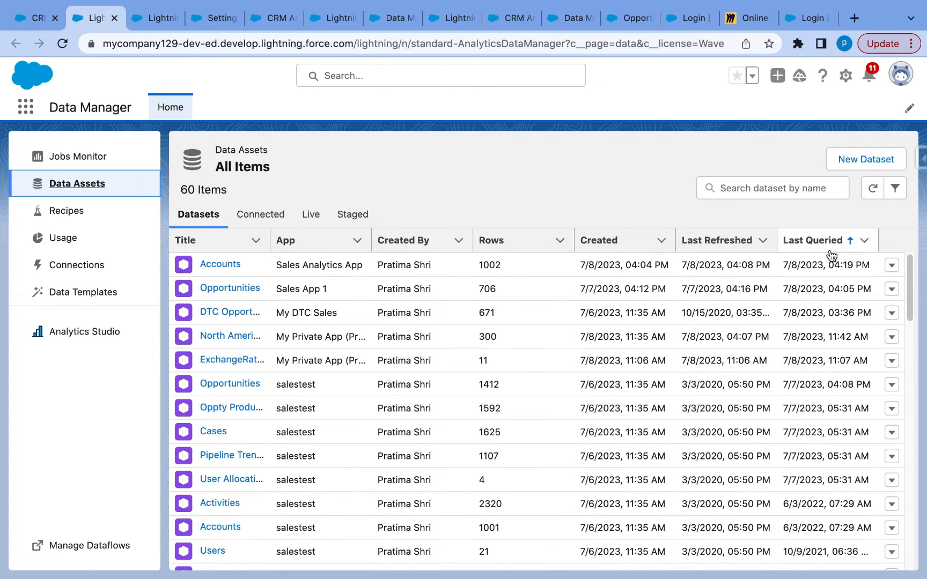
# - Start a new dataset from ExchangeRates.csv, keeping the label ExchangeRates and selecting My Private App as its app
pyautogui.click(856, 170)
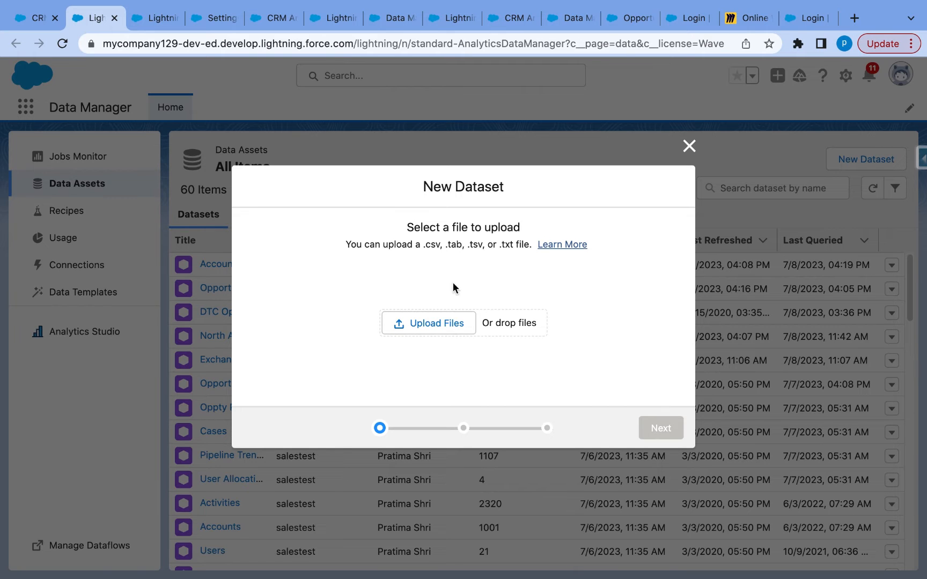
pyautogui.click(450, 323)
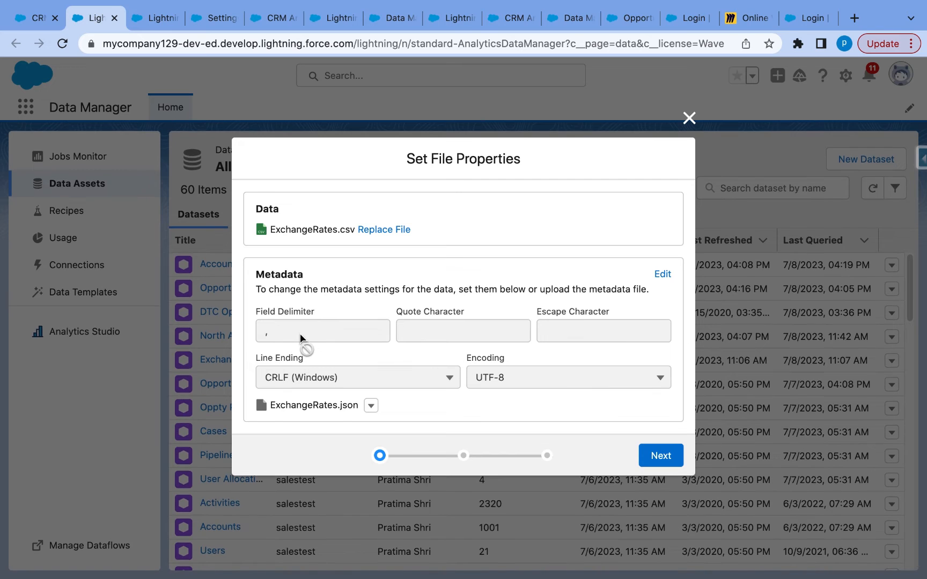
pyautogui.click(671, 461)
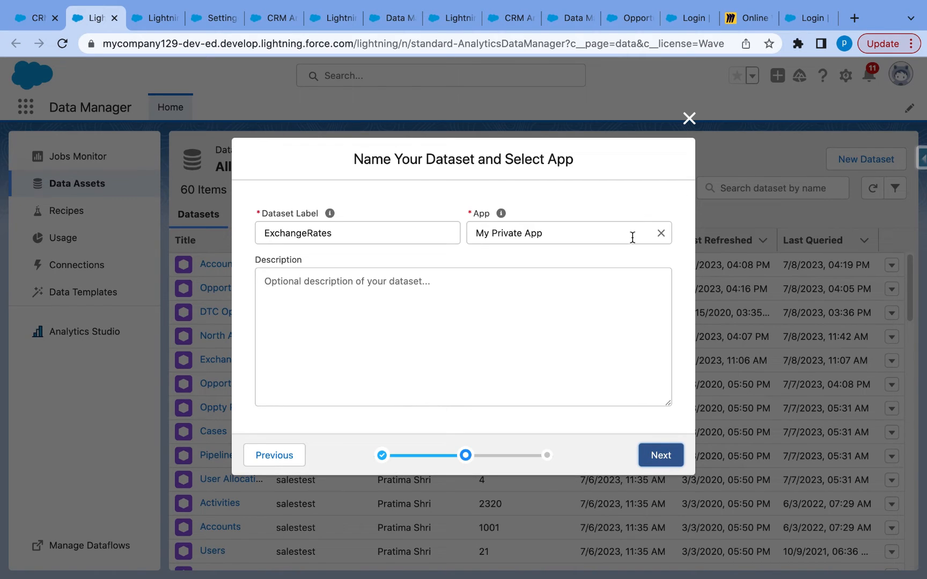
pyautogui.click(661, 235)
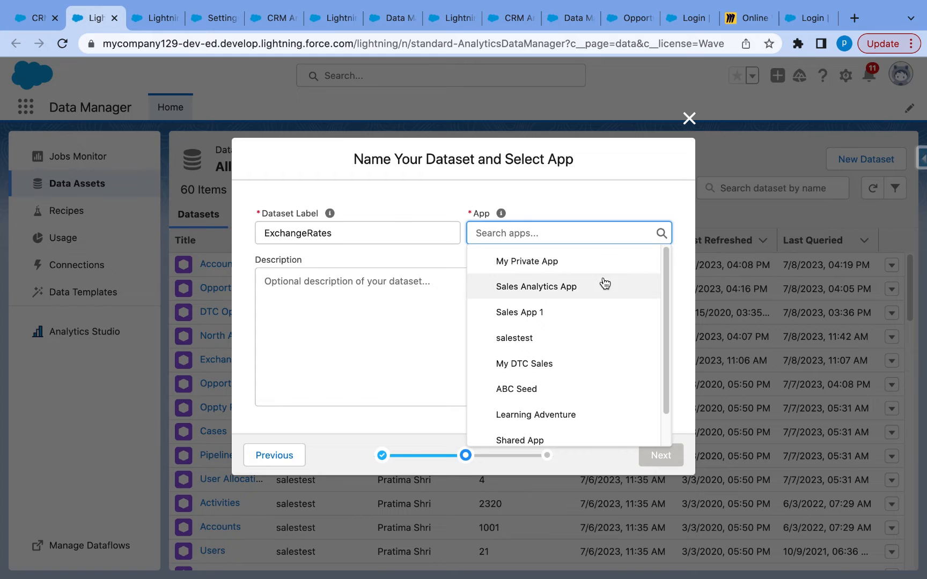
pyautogui.click(569, 261)
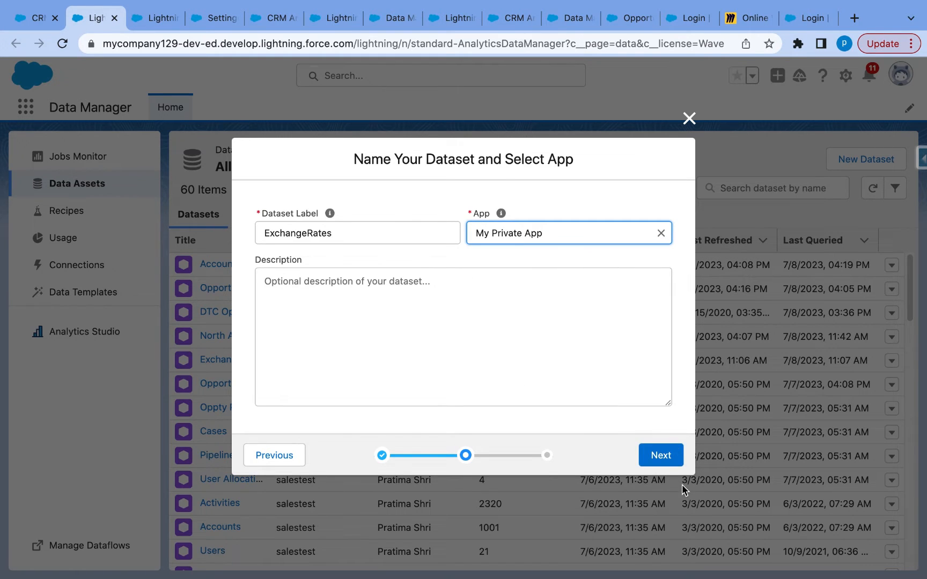
pyautogui.click(666, 456)
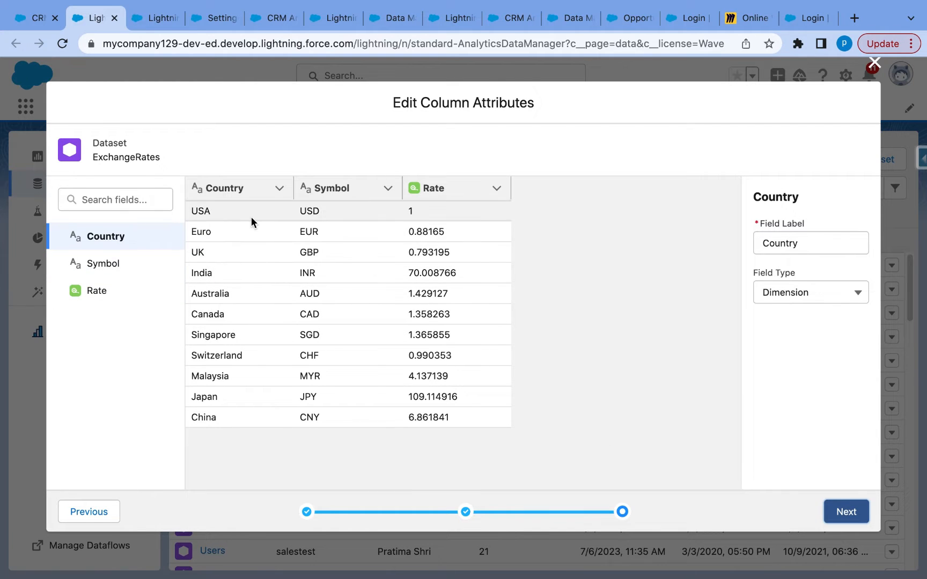
# - Check the field type options of the Country and Symbol columns, and discard the new ExchangeRates dataset
pyautogui.click(809, 296)
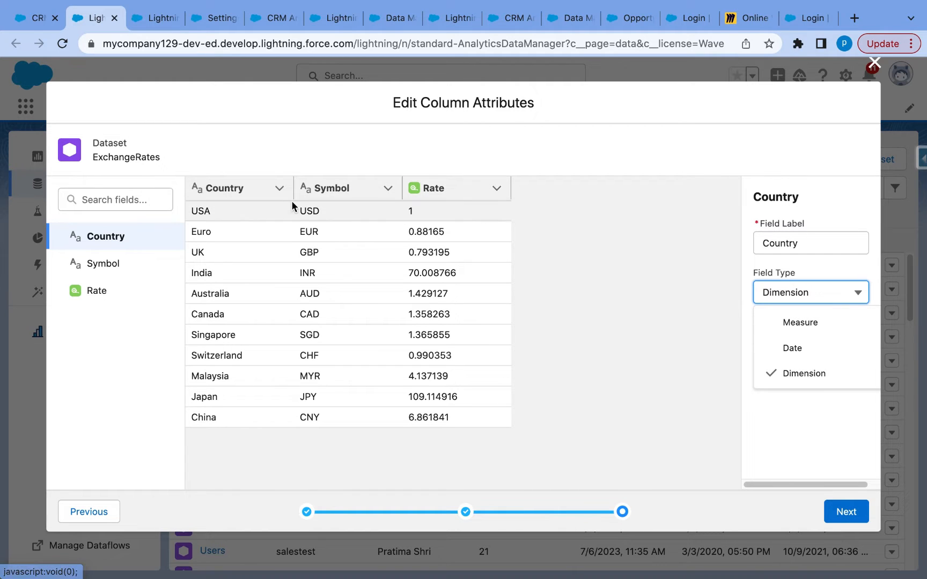
pyautogui.click(333, 201)
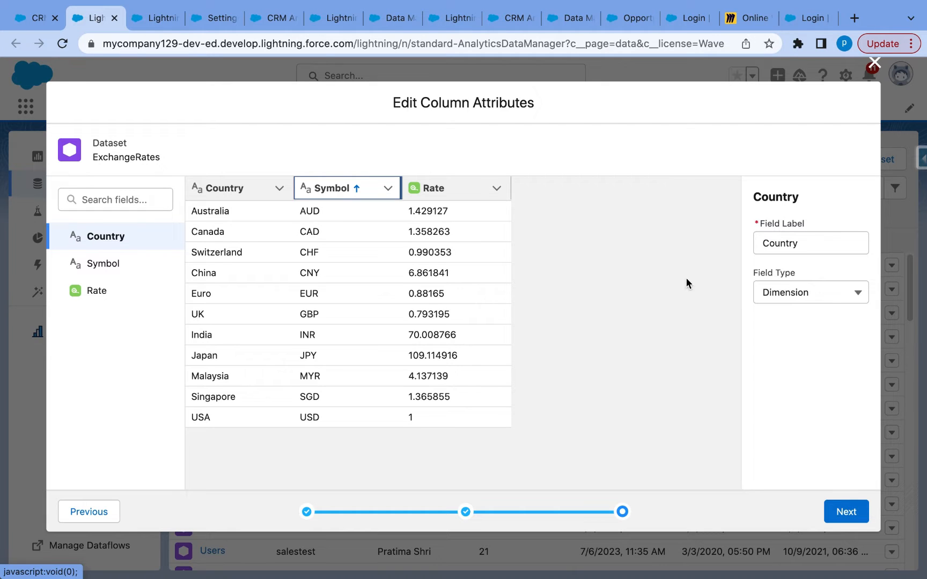
pyautogui.click(776, 295)
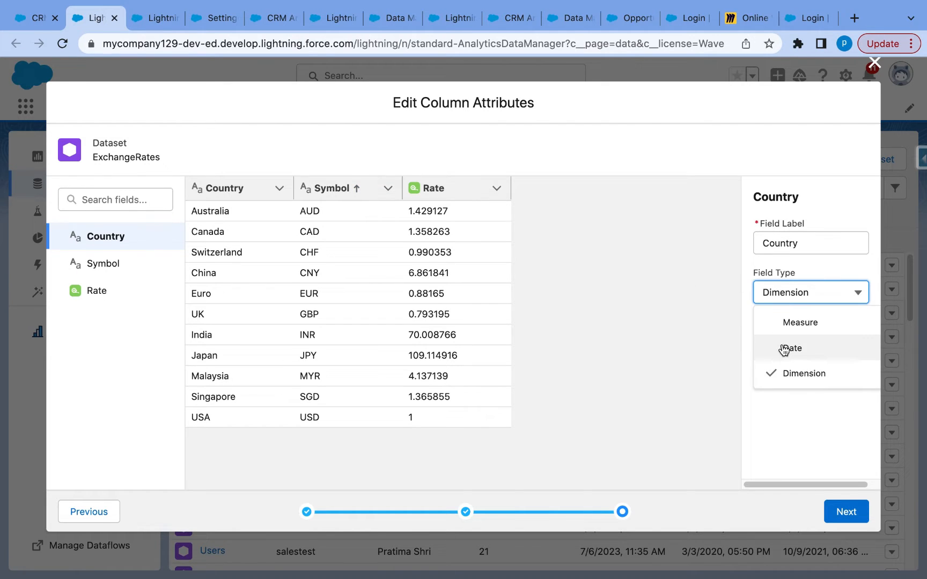
pyautogui.click(120, 268)
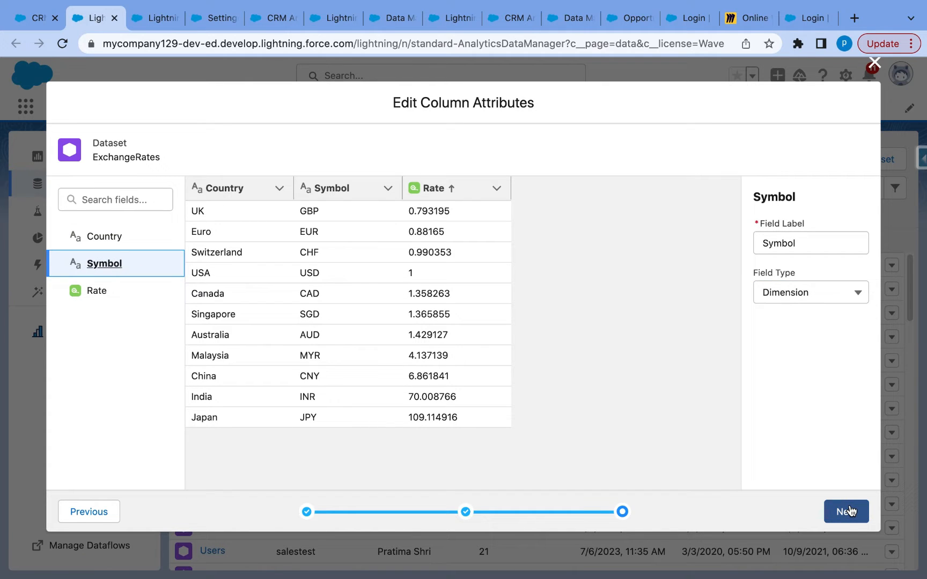
pyautogui.click(873, 64)
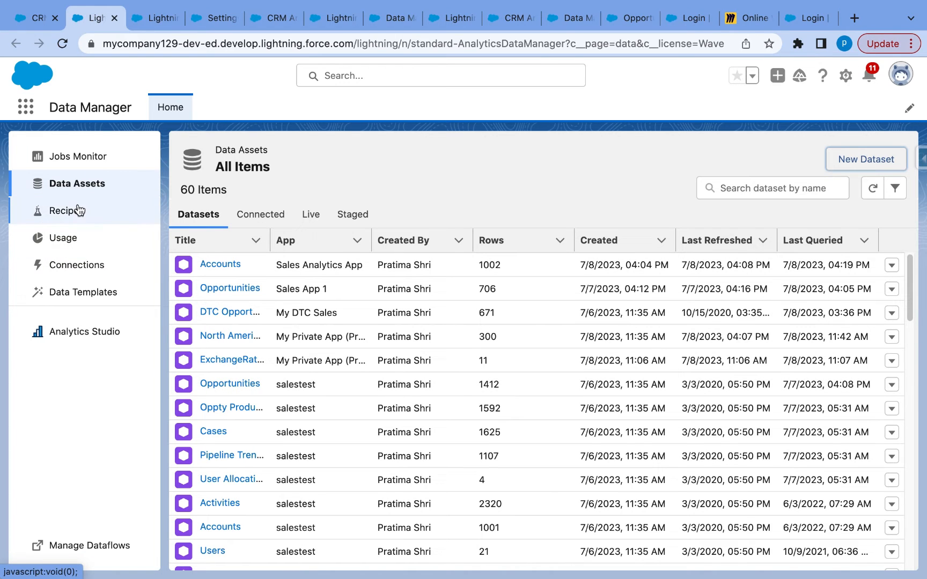
# - Run a data sync for the Group object of the SFDC_LOCAL connection, and run the whole connection immediately
pyautogui.click(79, 265)
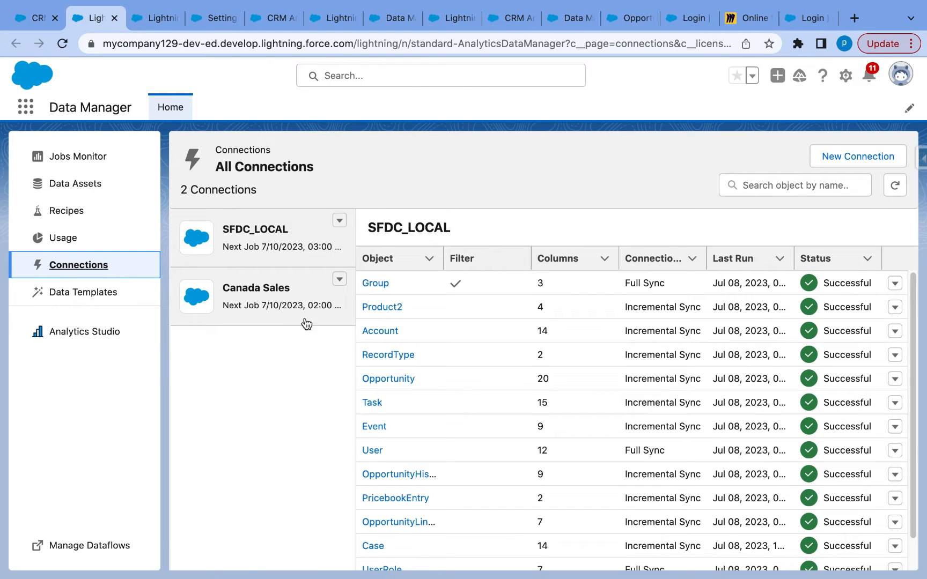
pyautogui.click(249, 248)
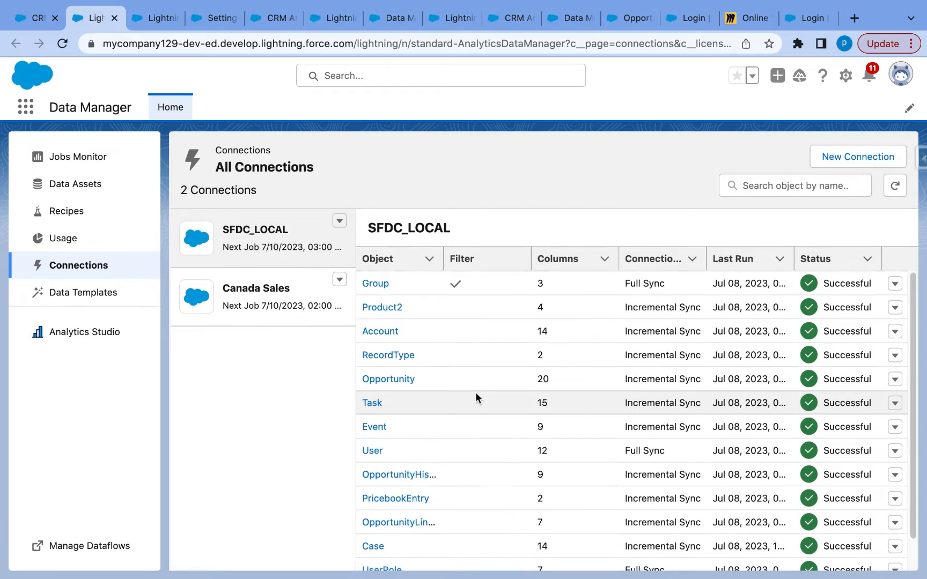
pyautogui.scroll(-1, 476, 397)
pyautogui.scroll(1, 475, 397)
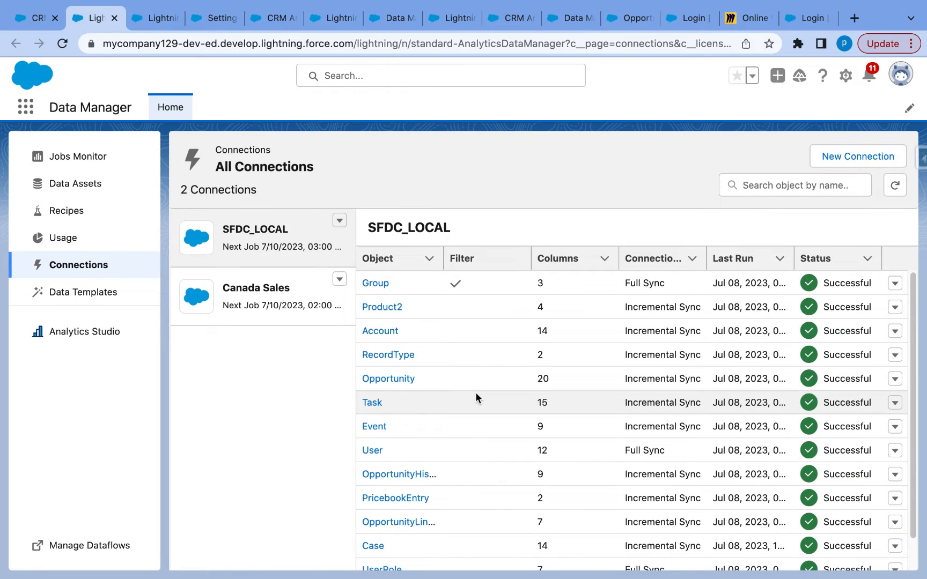
pyautogui.click(894, 288)
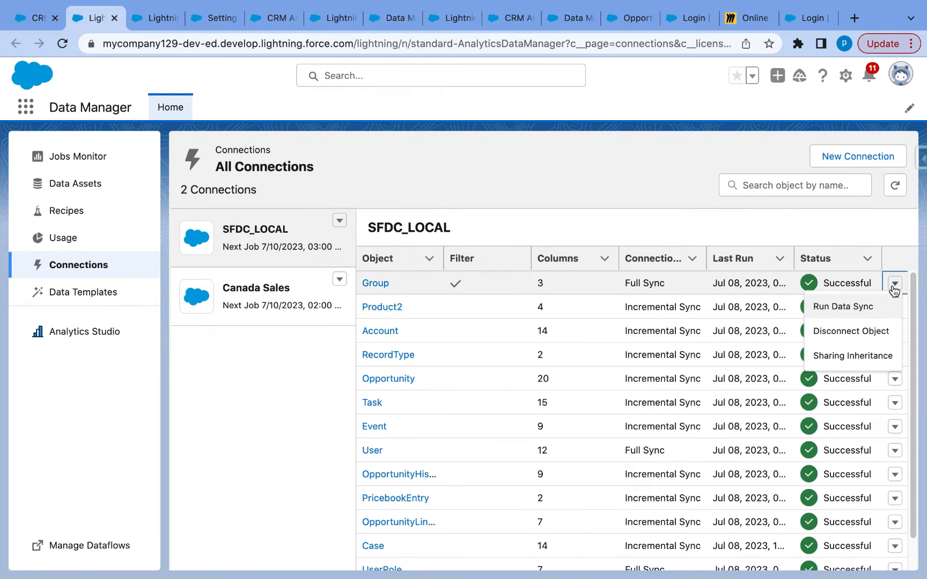
pyautogui.click(863, 315)
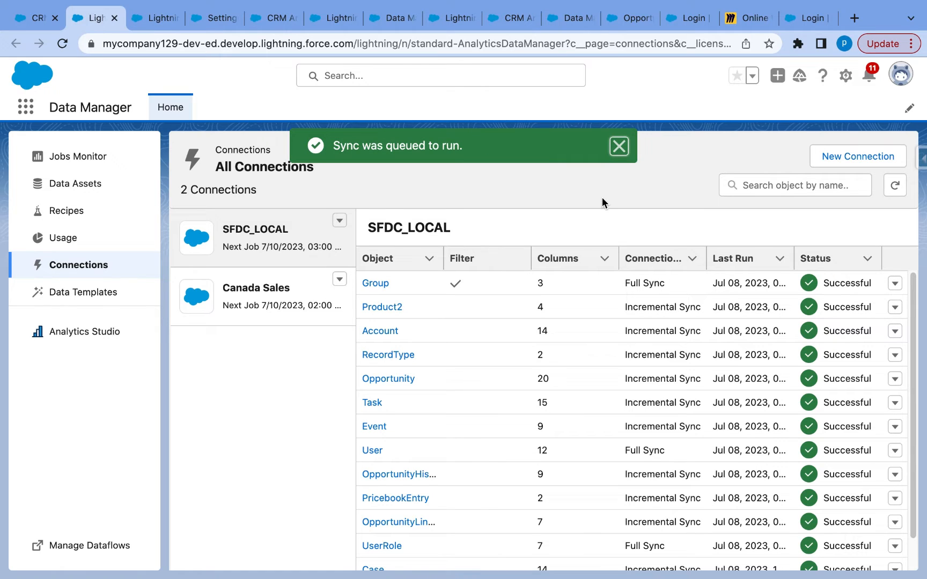
pyautogui.click(339, 222)
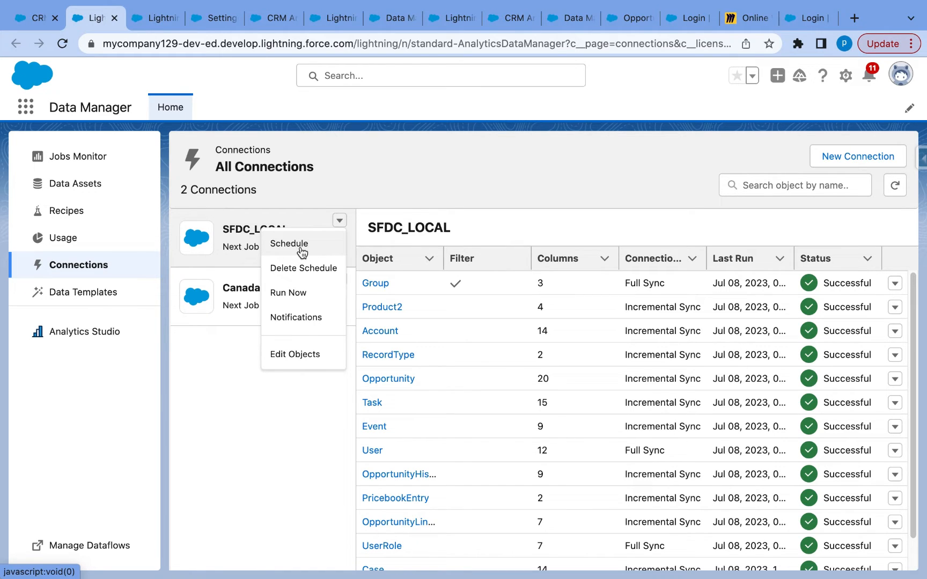
pyautogui.click(298, 293)
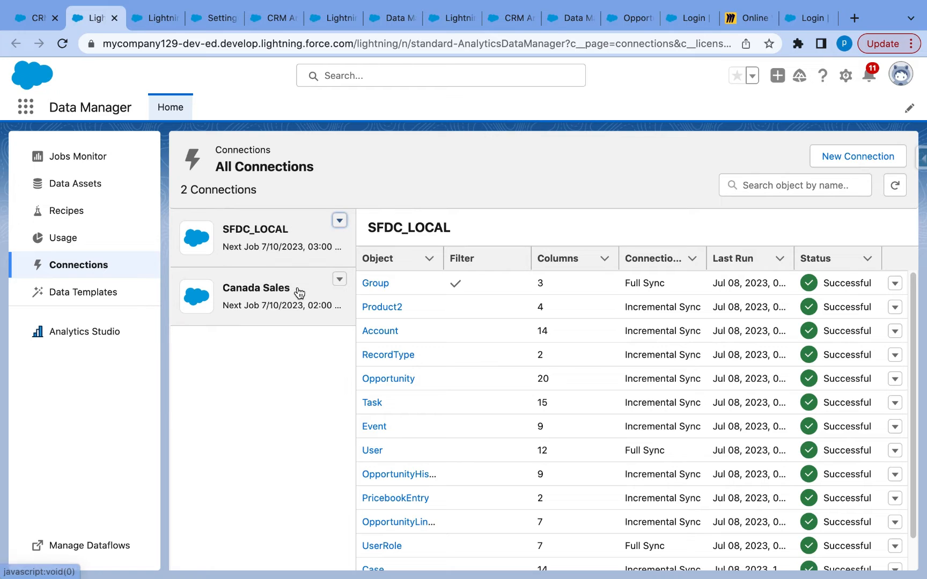
# - Review the hourly and minute-based schedule options for the SFDC_LOCAL connection, and close the schedule without saving
pyautogui.click(339, 220)
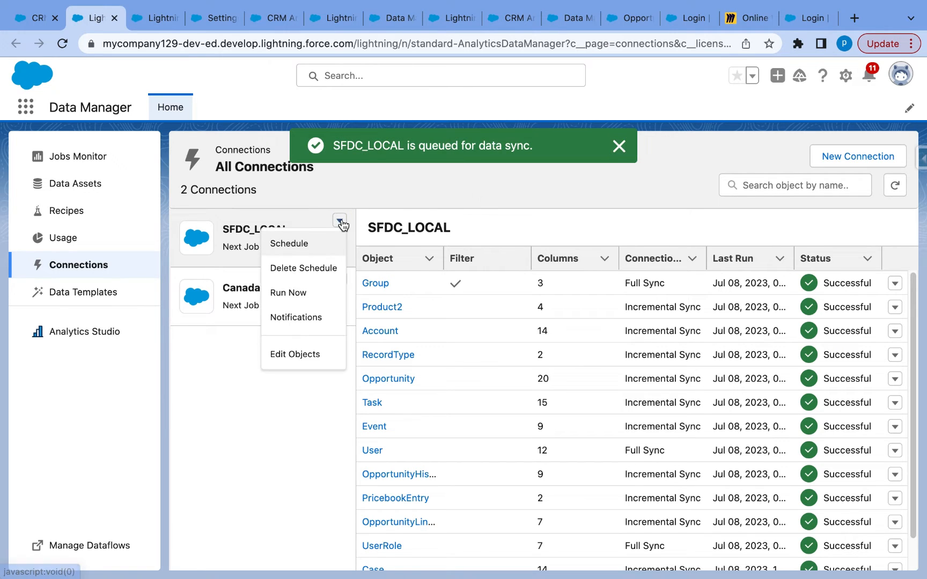
pyautogui.click(310, 244)
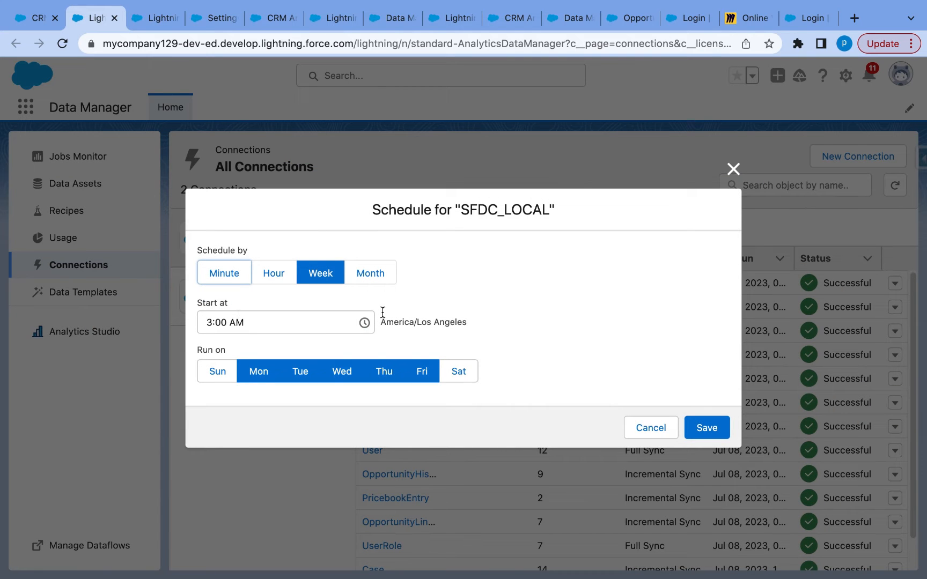
pyautogui.click(230, 277)
pyautogui.click(285, 238)
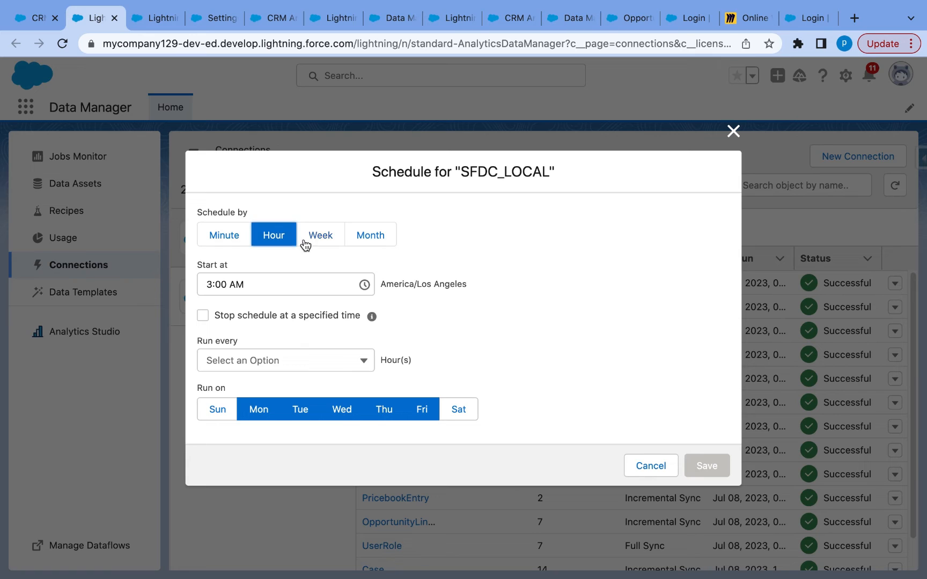
pyautogui.click(303, 360)
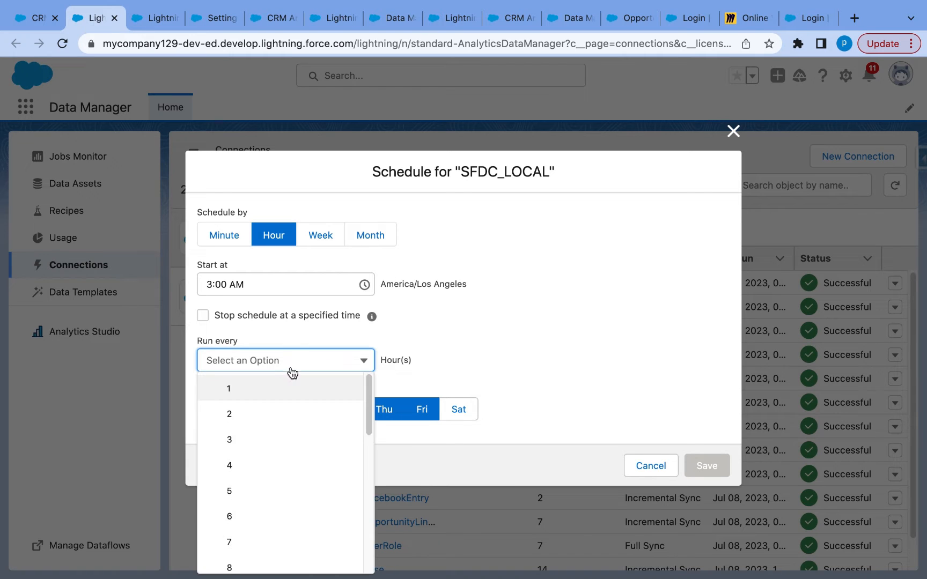
pyautogui.click(226, 240)
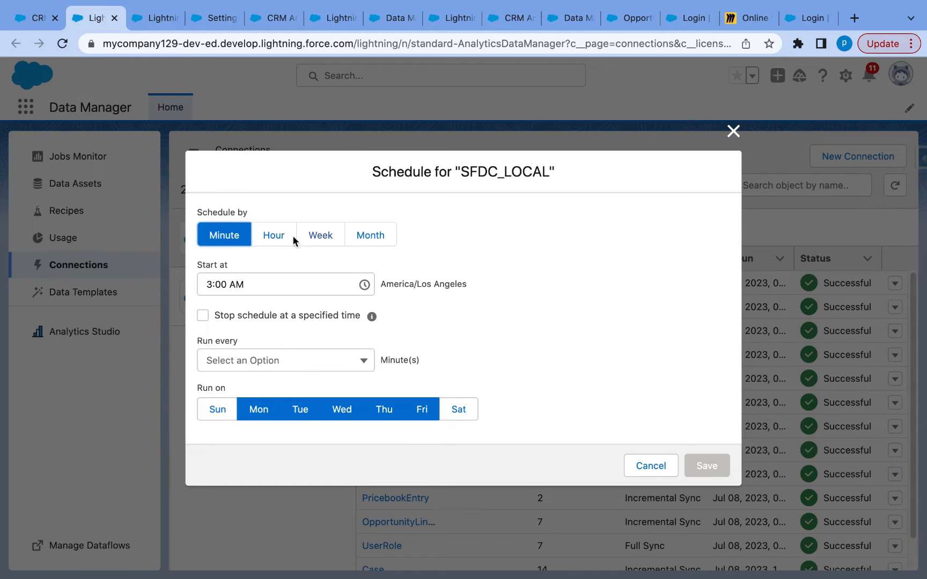
pyautogui.click(274, 240)
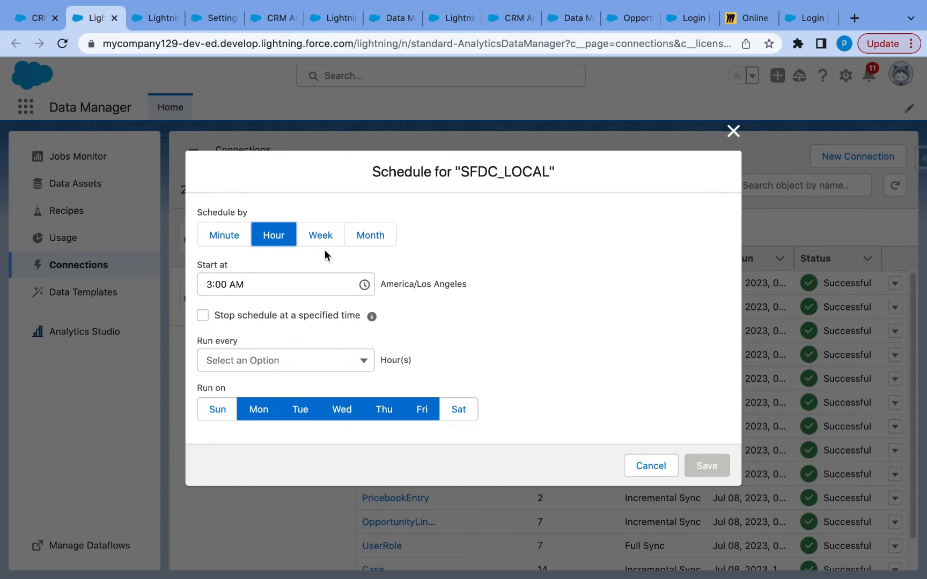
pyautogui.click(732, 136)
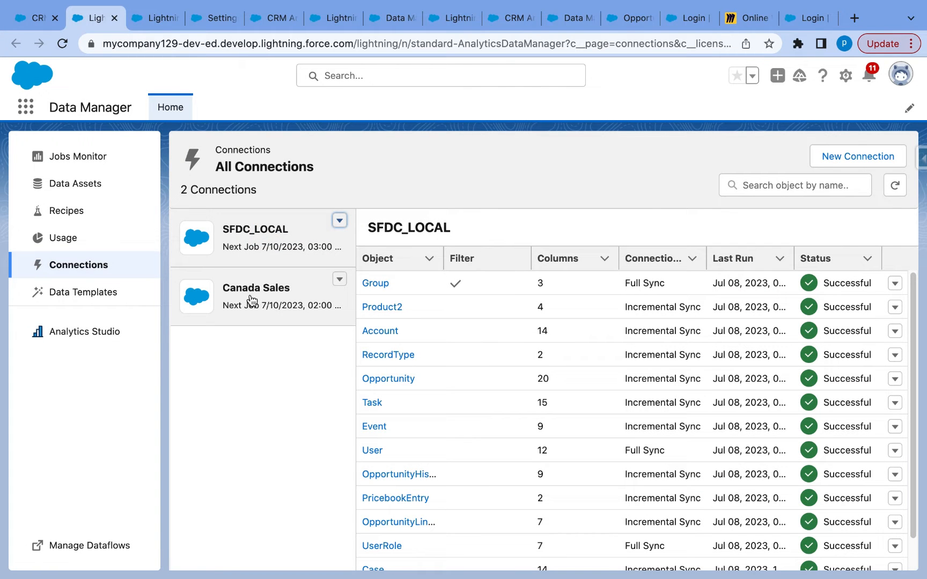
# - Start a new connection, look through the available connectors, and choose the Salesforce External Connector
pyautogui.click(856, 157)
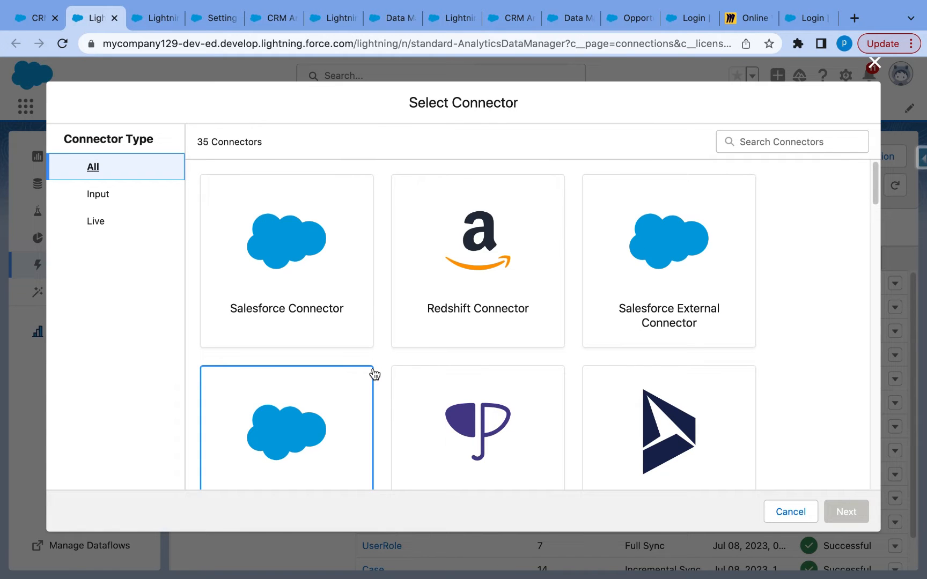
pyautogui.scroll(-6, 375, 375)
pyautogui.scroll(6, 375, 375)
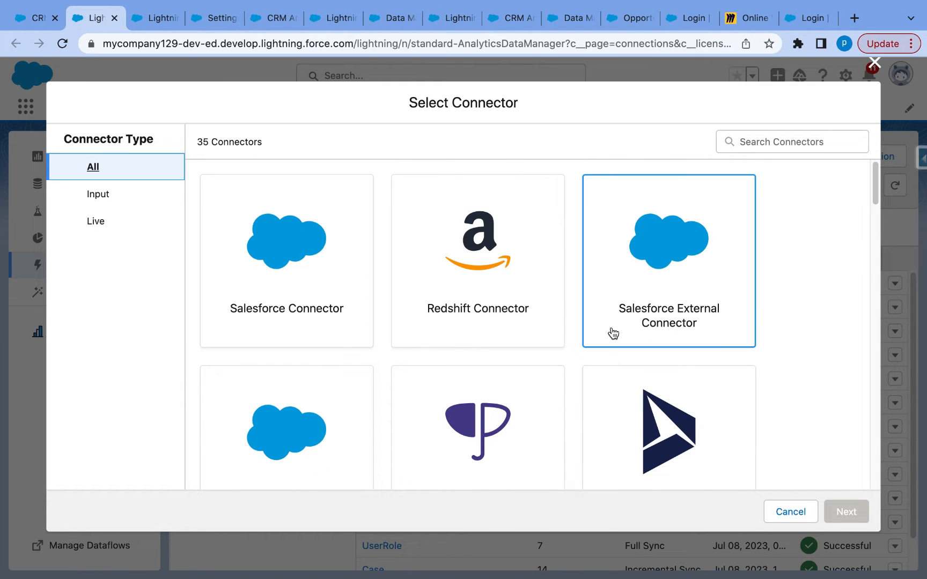
pyautogui.click(669, 325)
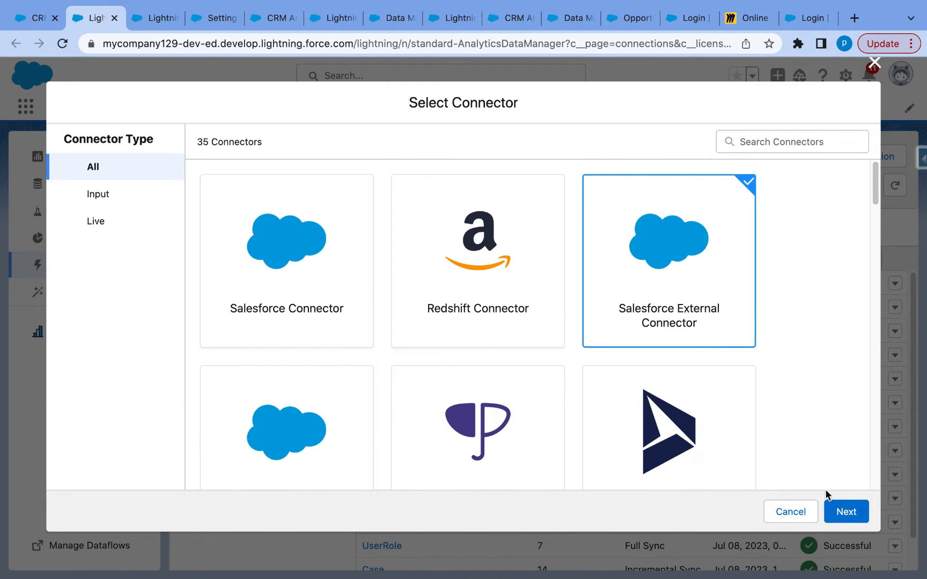
pyautogui.click(841, 511)
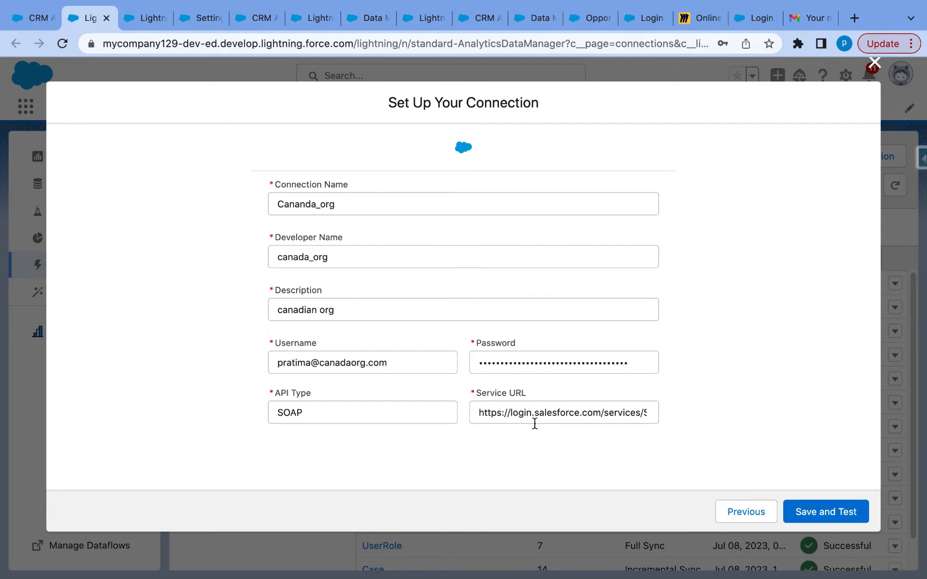
# - Save and test the Cananda_org connection, and dismiss the browser's offer to save the password
pyautogui.click(798, 514)
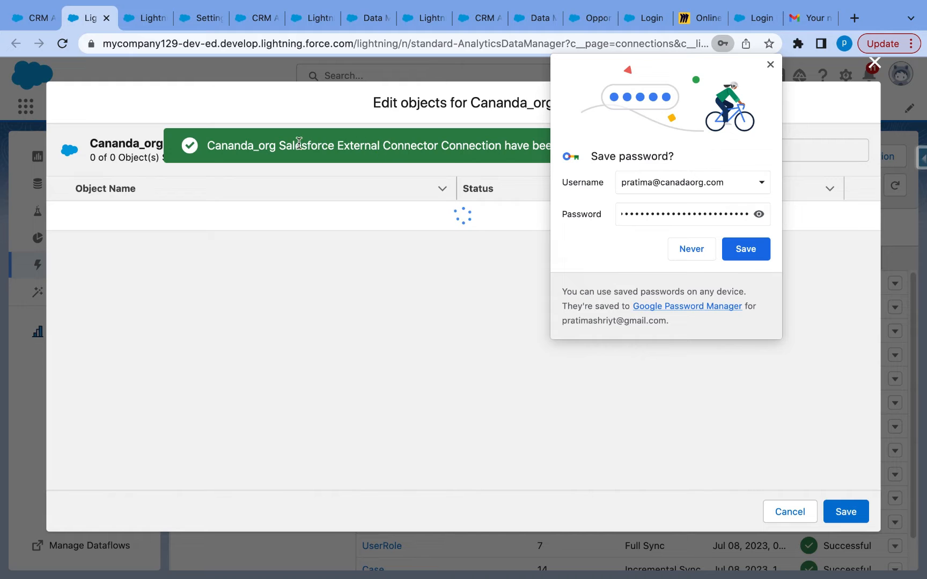
pyautogui.click(770, 64)
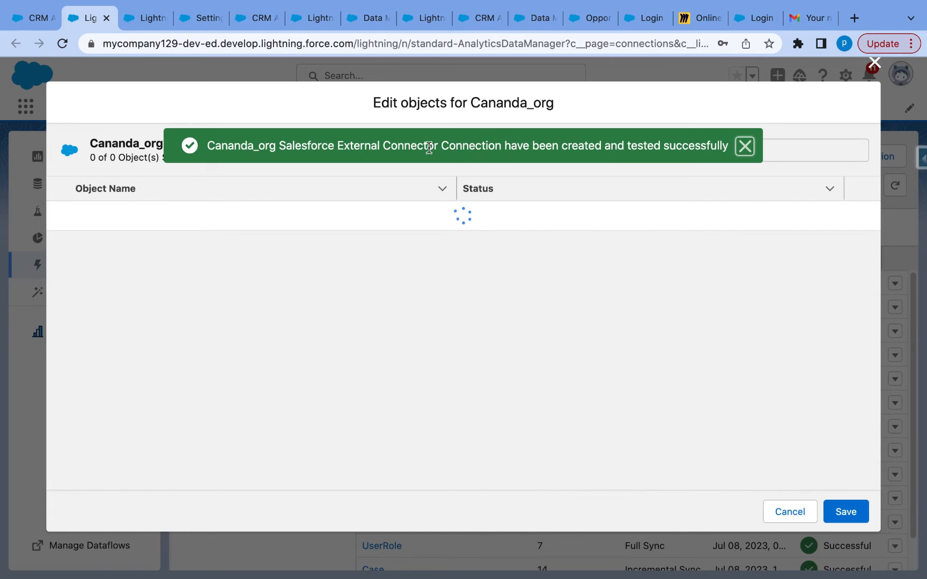
pyautogui.click(745, 151)
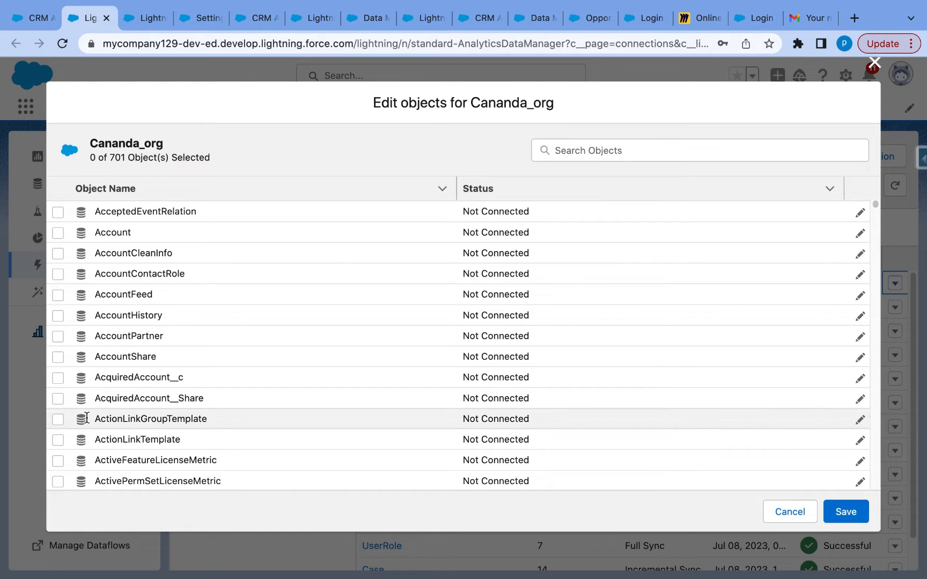
# - Select the Account object for the Cananda_org connection with its Name and Type columns
pyautogui.scroll(-5, 85, 417)
pyautogui.scroll(5, 50, 266)
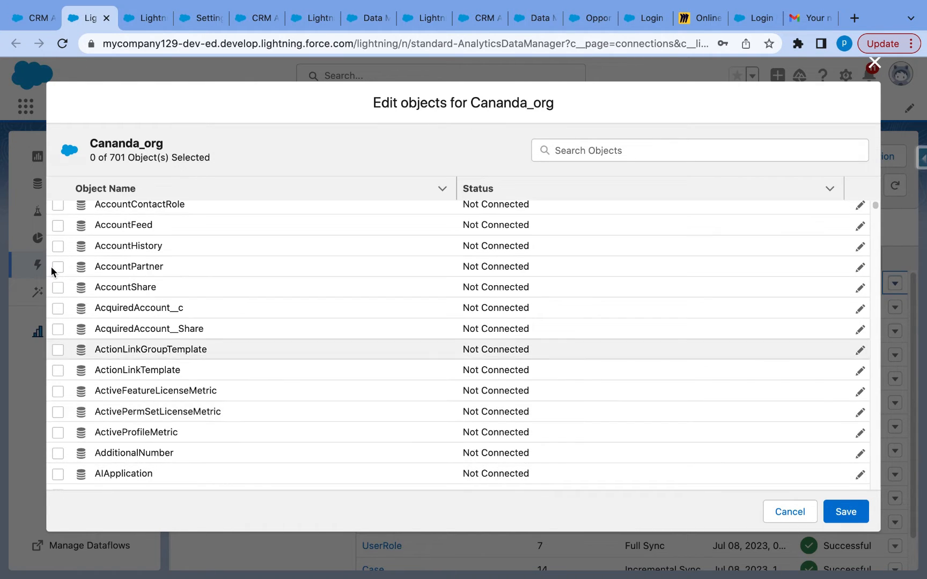
pyautogui.click(58, 232)
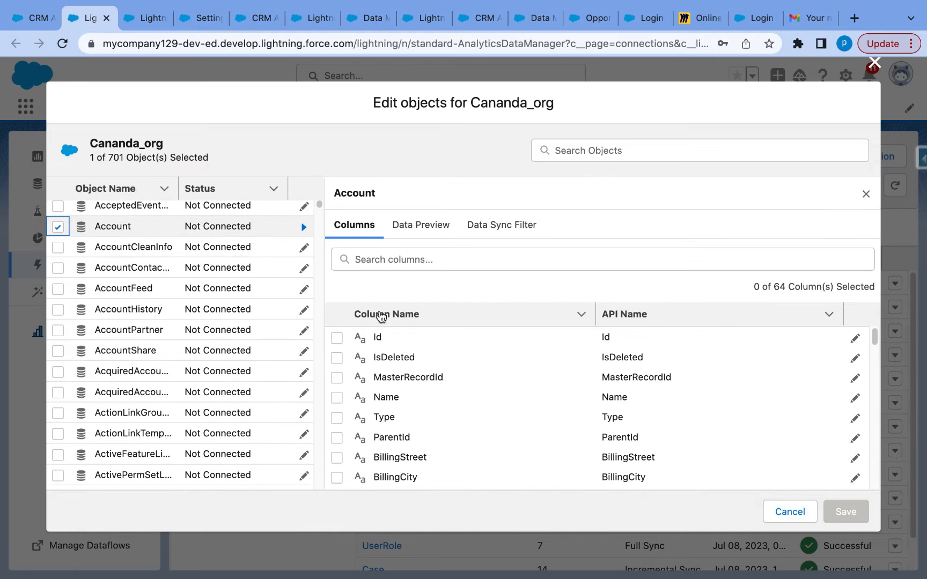
pyautogui.click(337, 399)
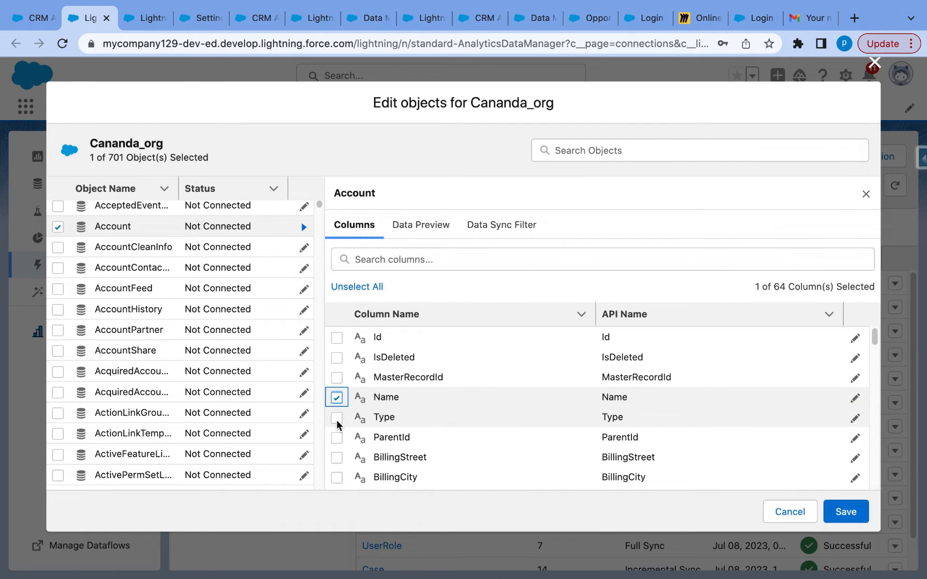
pyautogui.click(336, 418)
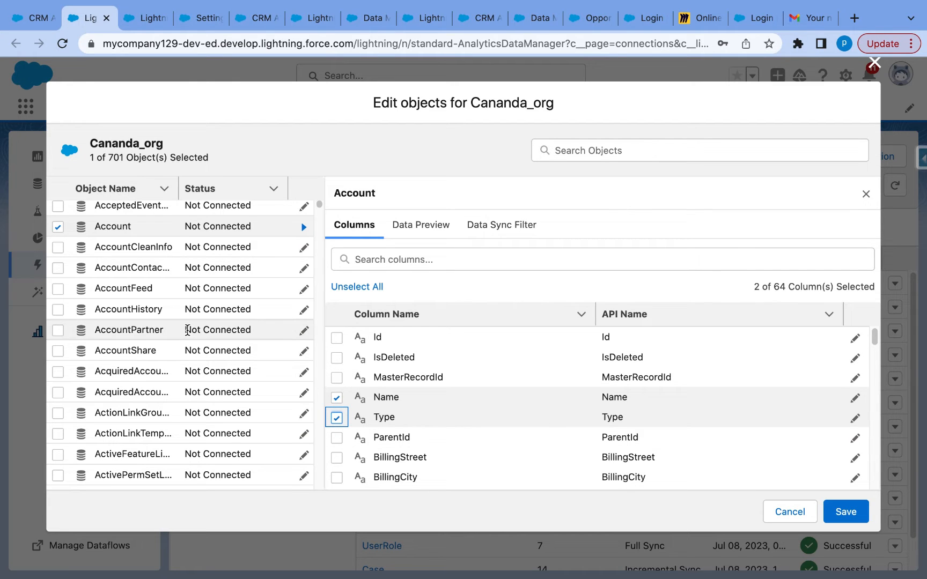
# - Select the Name and Status columns of the Campaign object for the Cananda_org connection
pyautogui.scroll(-10, 187, 329)
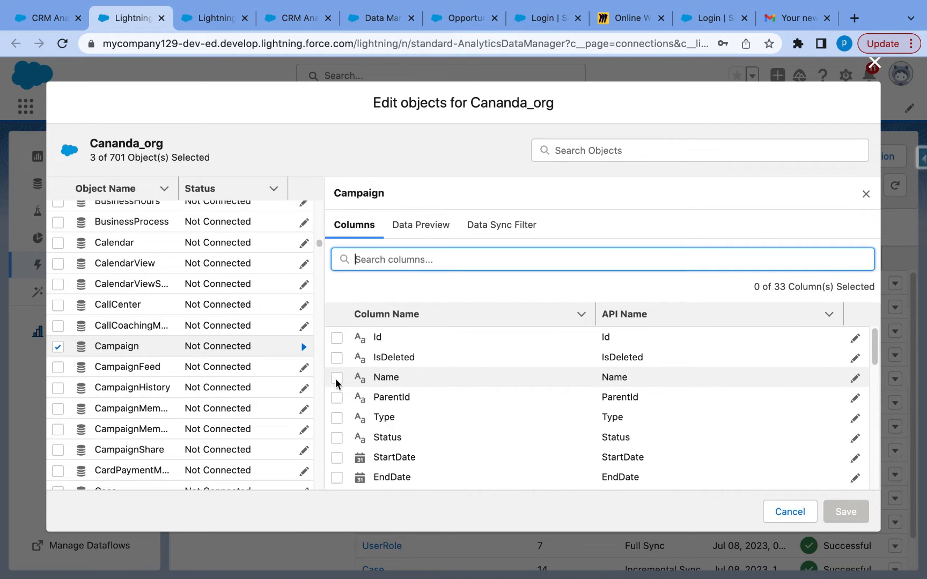
pyautogui.click(336, 378)
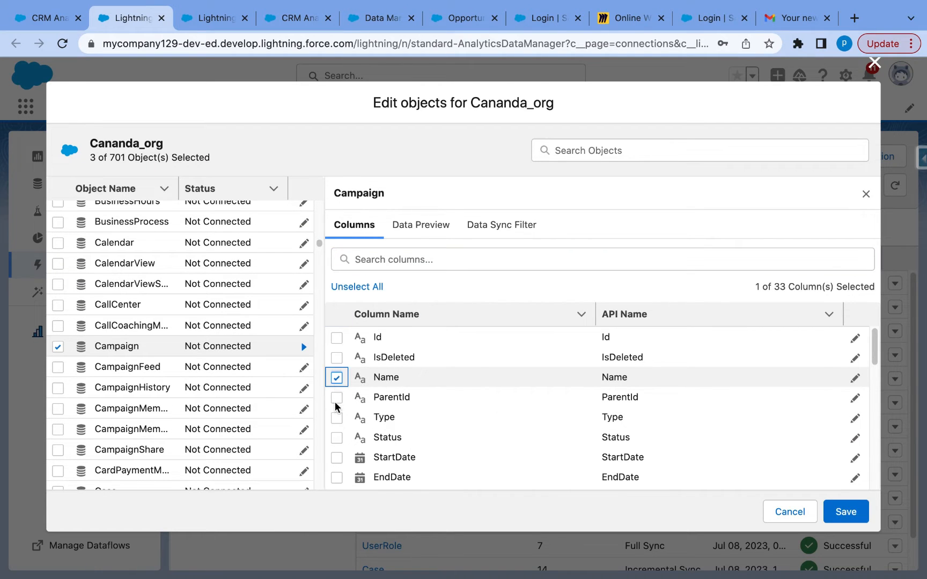
pyautogui.click(337, 438)
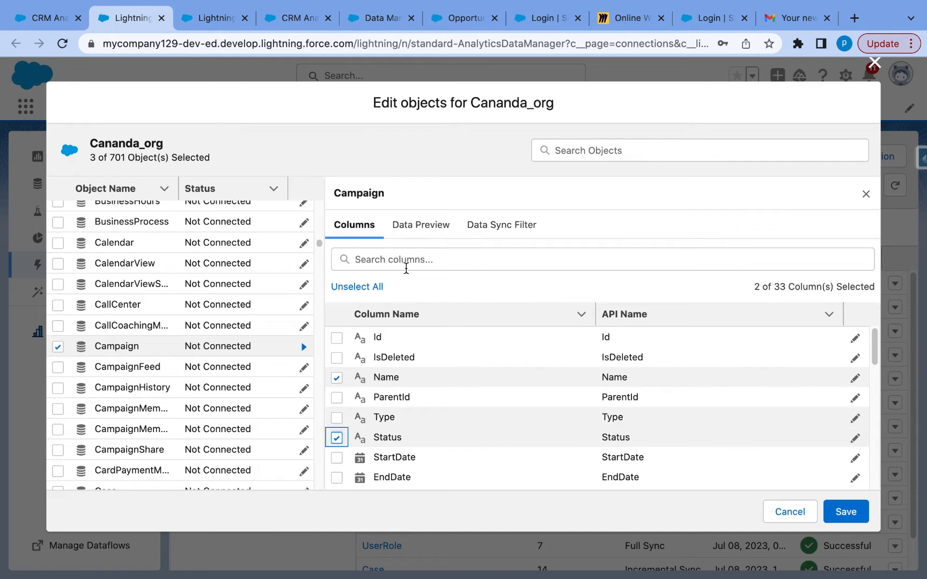
# - Preview the Campaign data, check its data sync filter, and close the object editor without saving
pyautogui.click(422, 231)
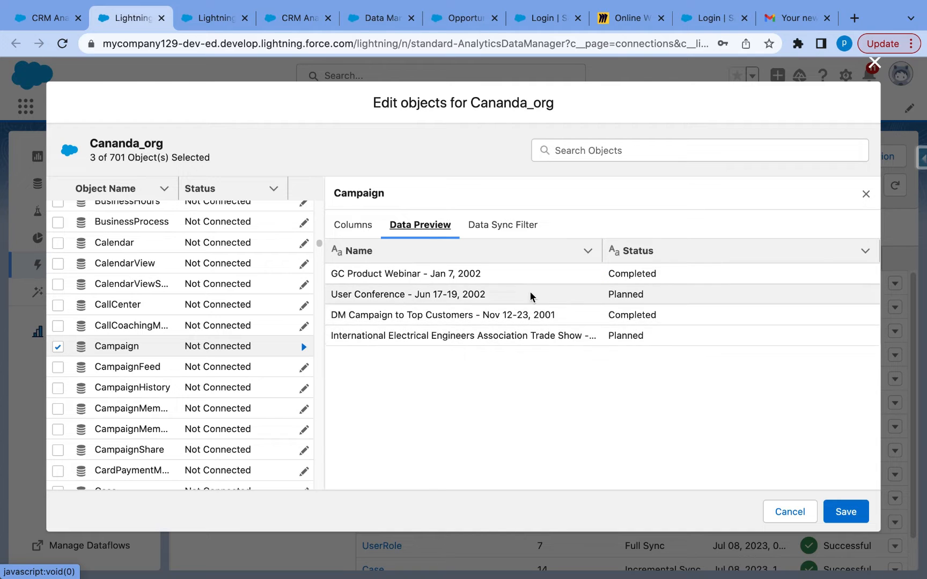
pyautogui.click(515, 237)
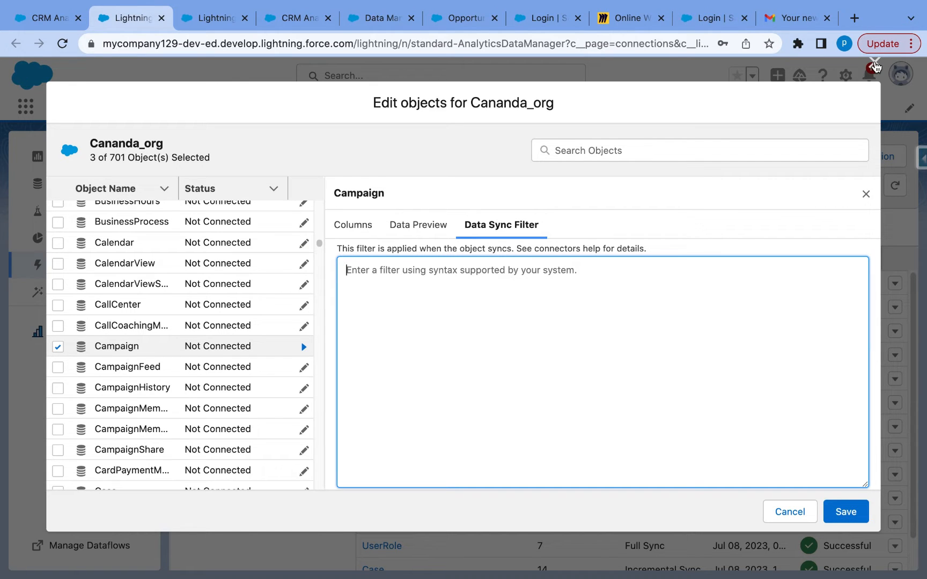
pyautogui.click(874, 65)
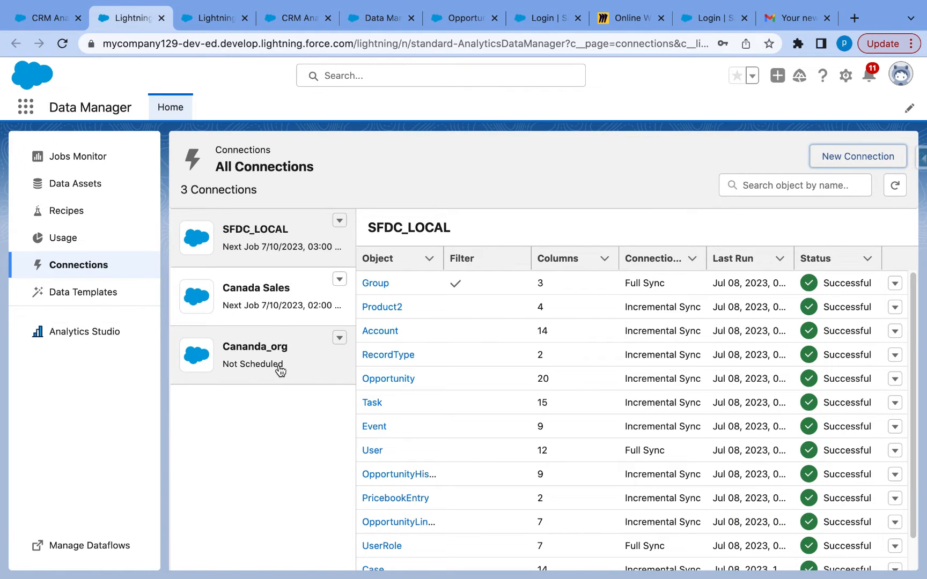
# - Check the connected objects and the schedule of the Canada Sales connection, leaving the schedule without saving
pyautogui.click(257, 291)
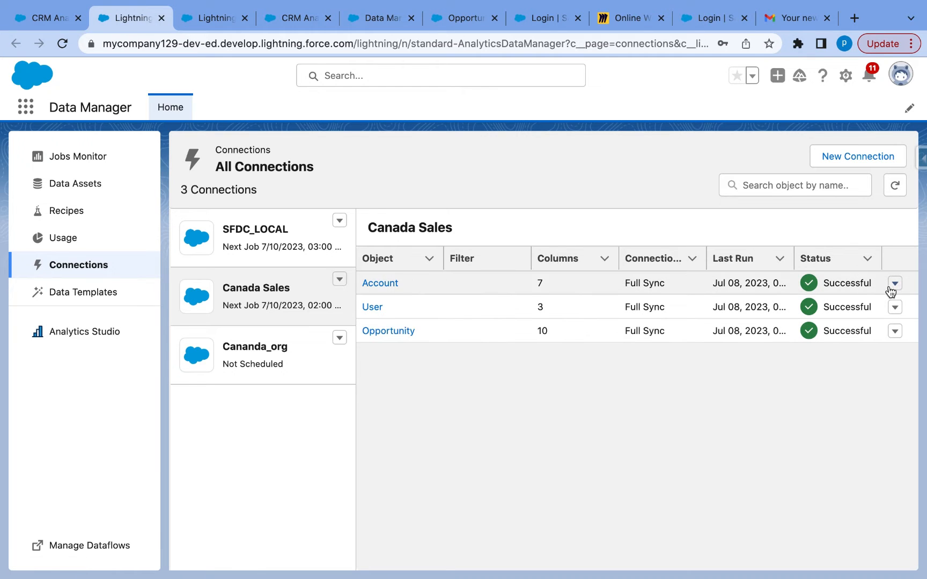
pyautogui.click(340, 280)
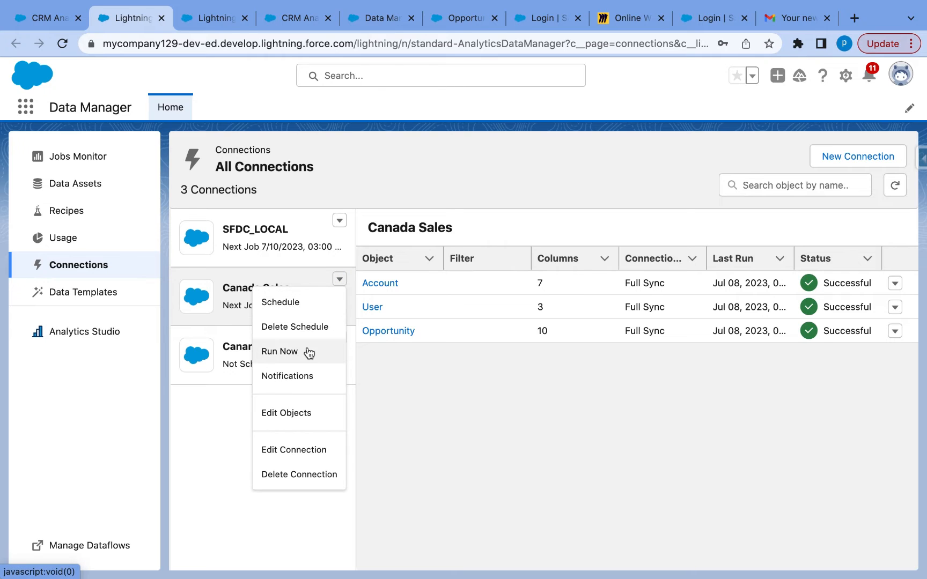
pyautogui.click(303, 303)
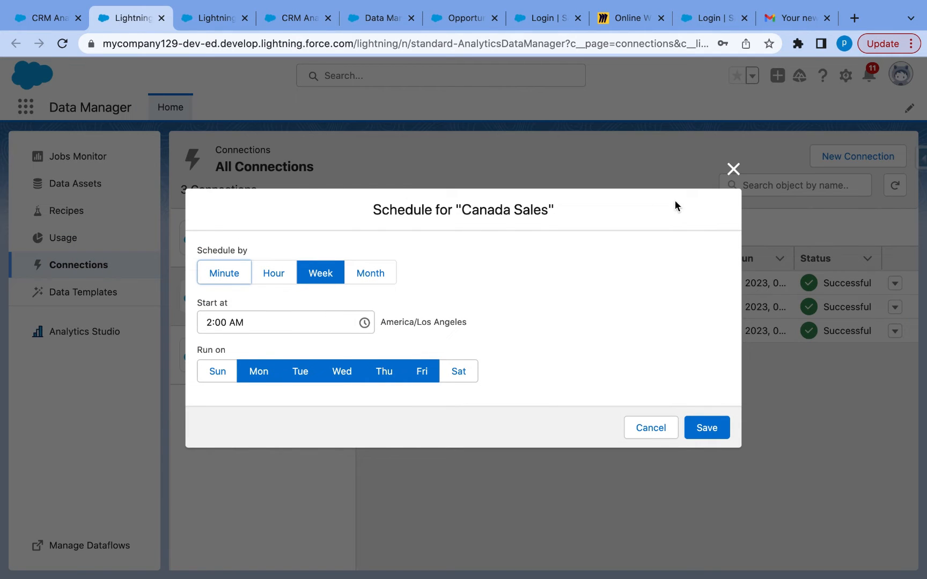
pyautogui.click(733, 170)
# - Create a new recipe from the Recipes list and start adding its input data
pyautogui.click(88, 214)
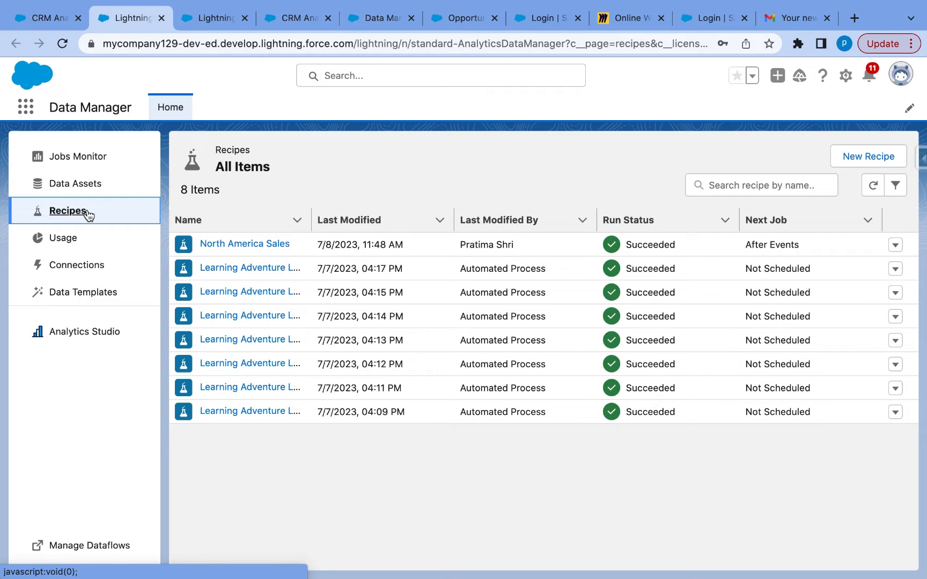
pyautogui.click(869, 157)
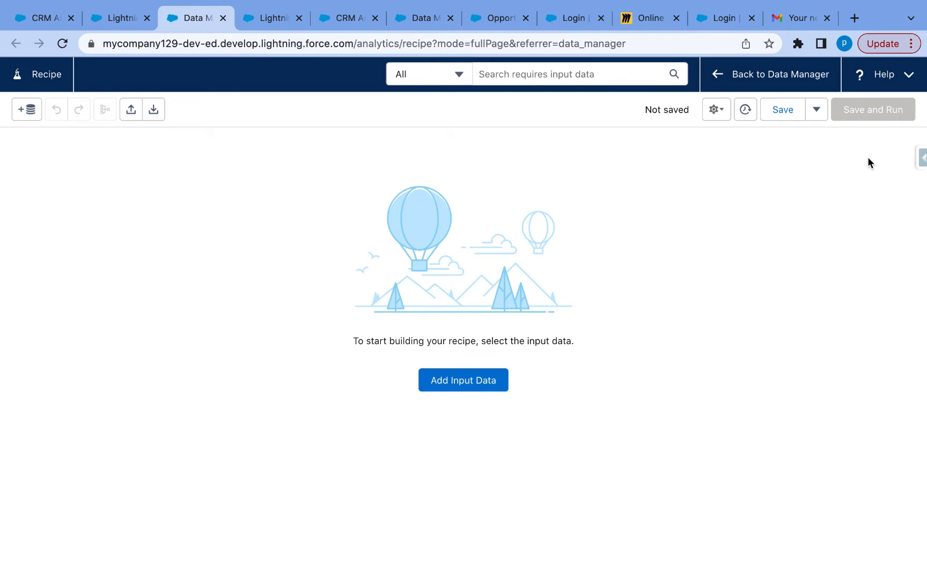
pyautogui.click(463, 385)
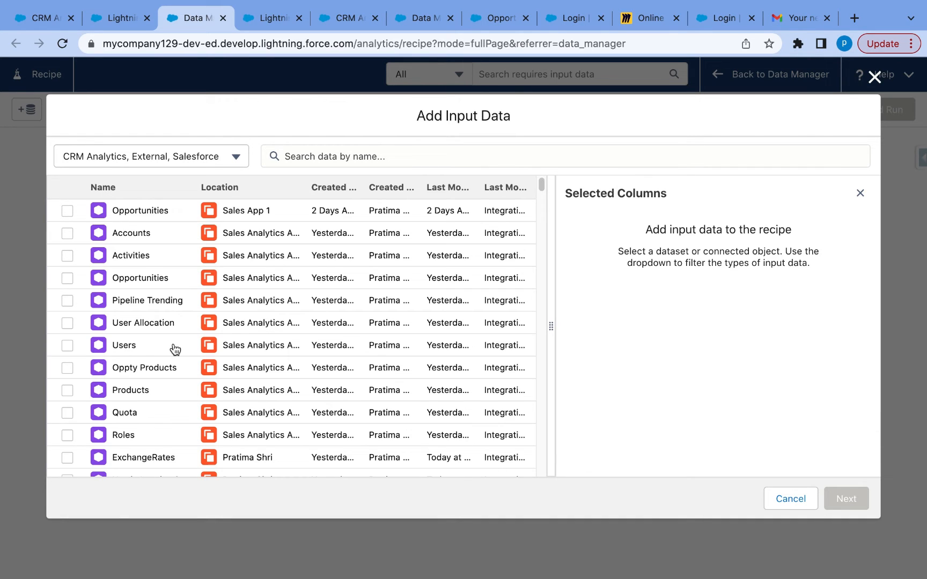
# - Limit the recipe's input data list to Salesforce Objects and select the Case object from SFDC_LOCAL
pyautogui.click(235, 155)
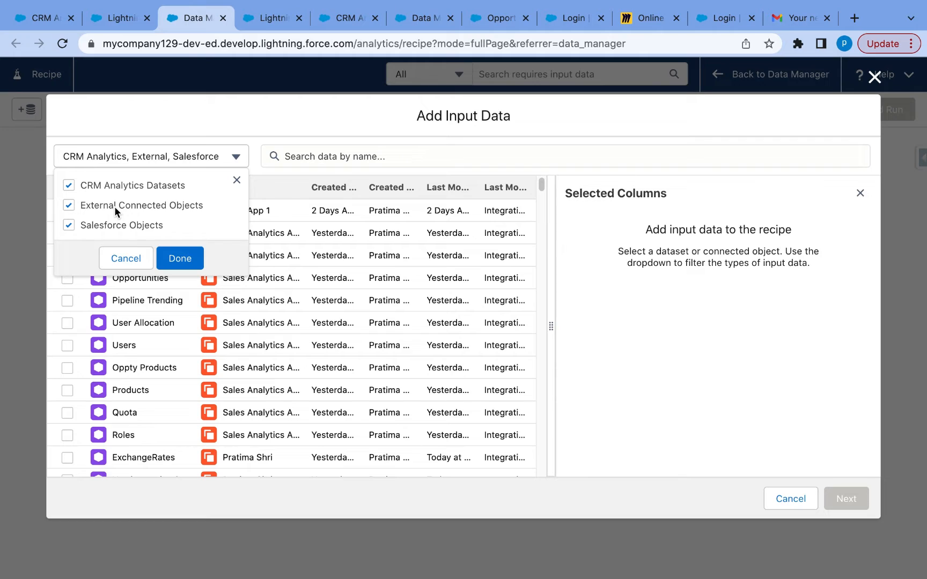
pyautogui.click(68, 206)
pyautogui.click(68, 184)
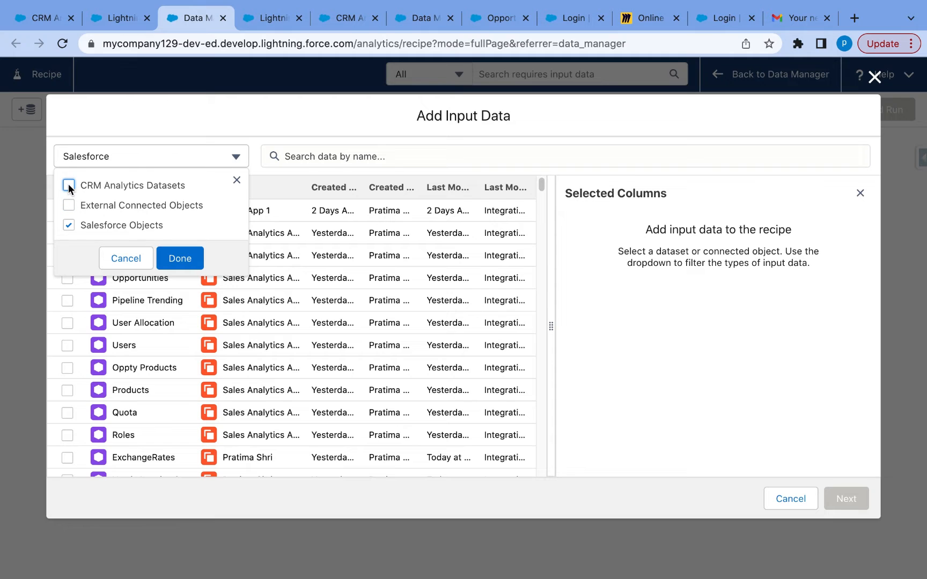
pyautogui.click(179, 258)
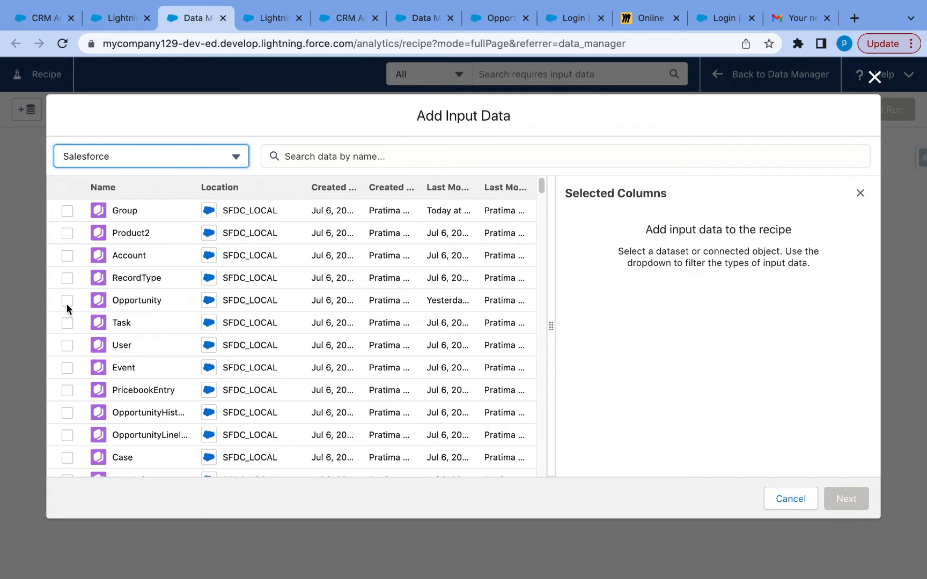
pyautogui.scroll(-2, 163, 386)
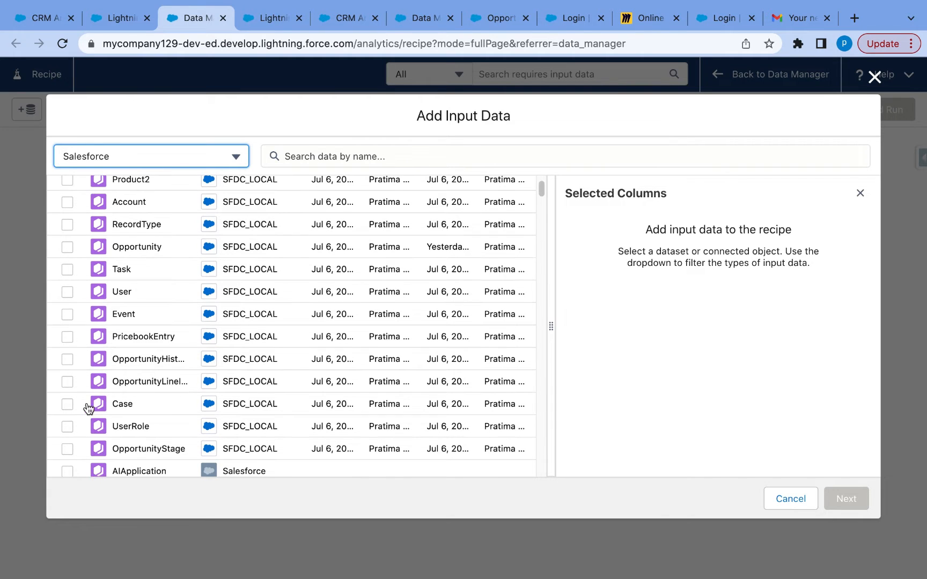
pyautogui.click(68, 405)
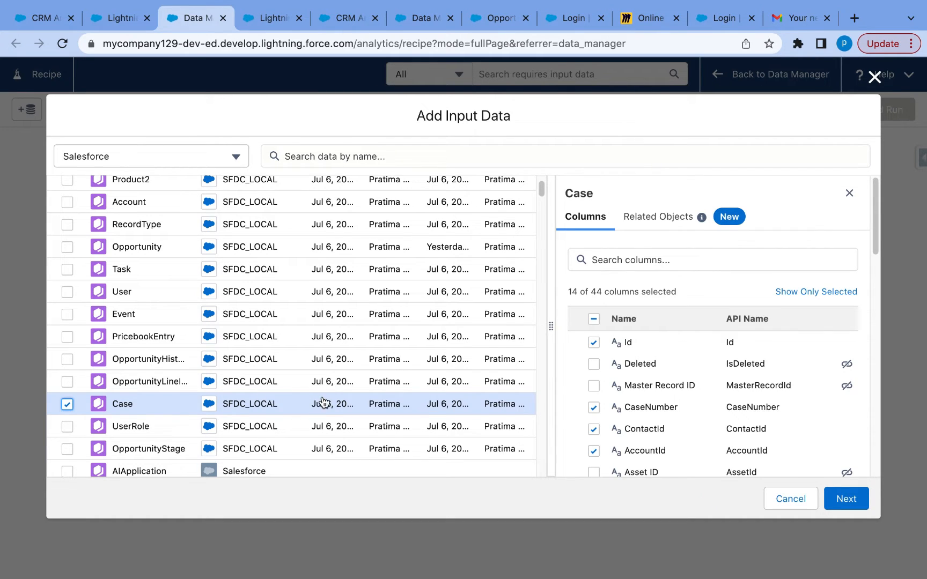
# - Review which columns of the Case object are selected for the recipe
pyautogui.scroll(-3, 700, 425)
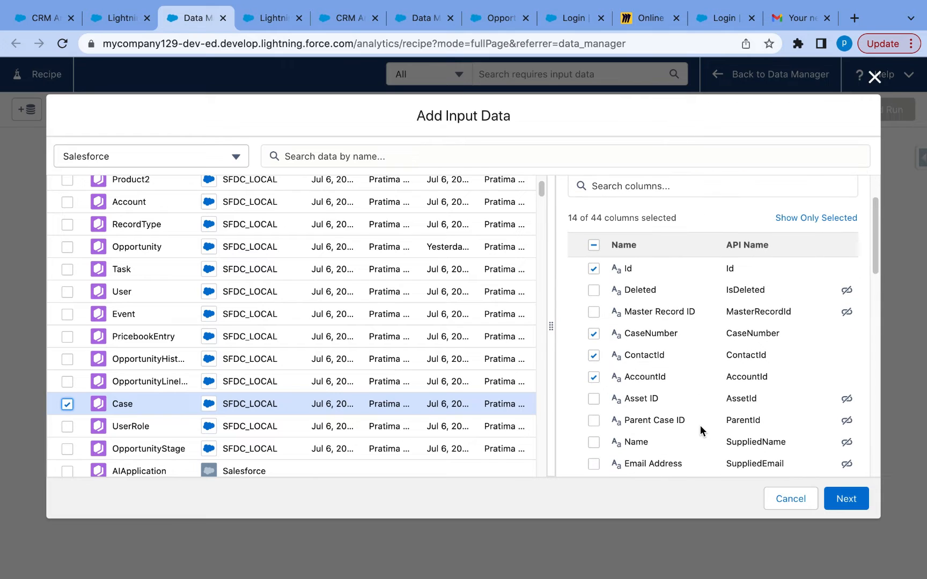
pyautogui.scroll(-3, 700, 425)
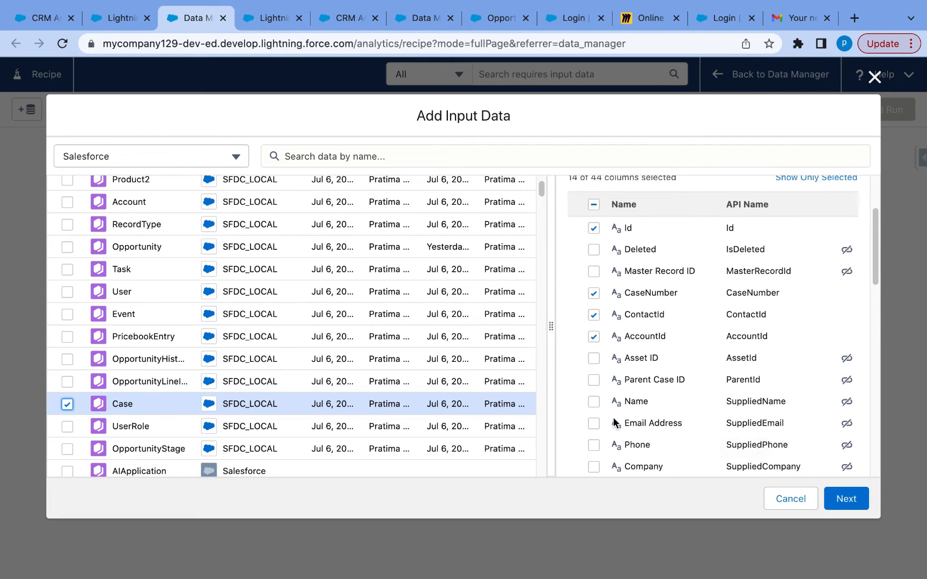
pyautogui.scroll(-6, 613, 417)
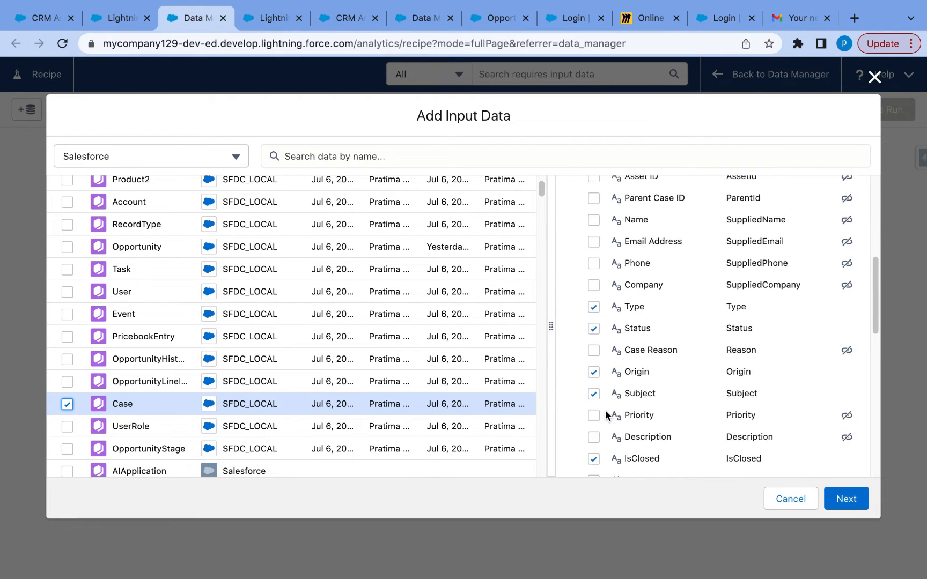
pyautogui.scroll(-1, 666, 391)
pyautogui.scroll(-3, 658, 378)
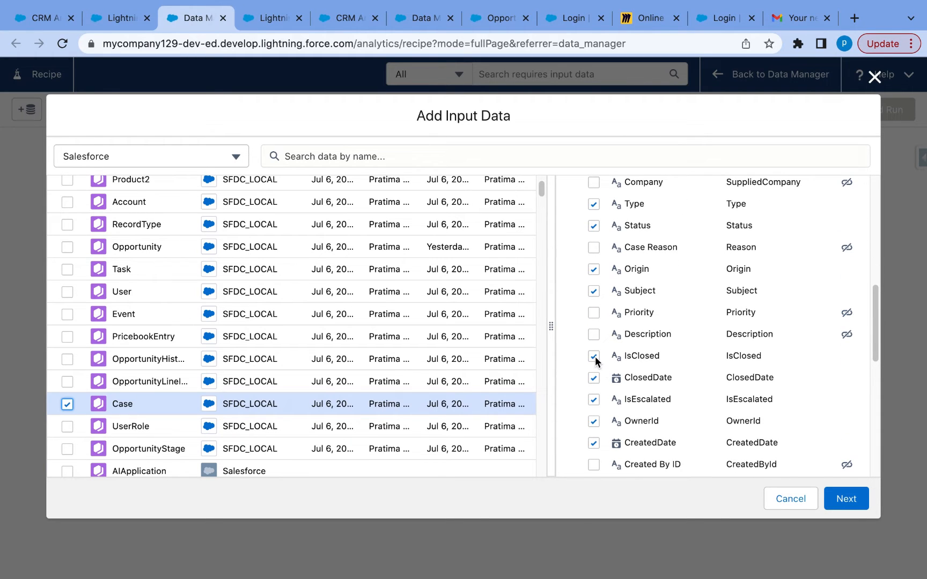
pyautogui.scroll(-2, 592, 425)
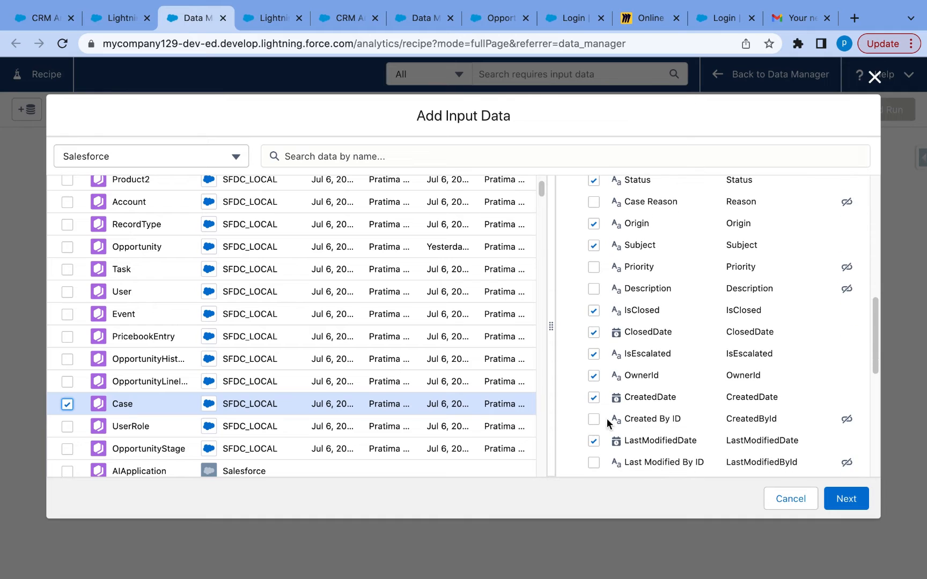
pyautogui.scroll(-5, 608, 423)
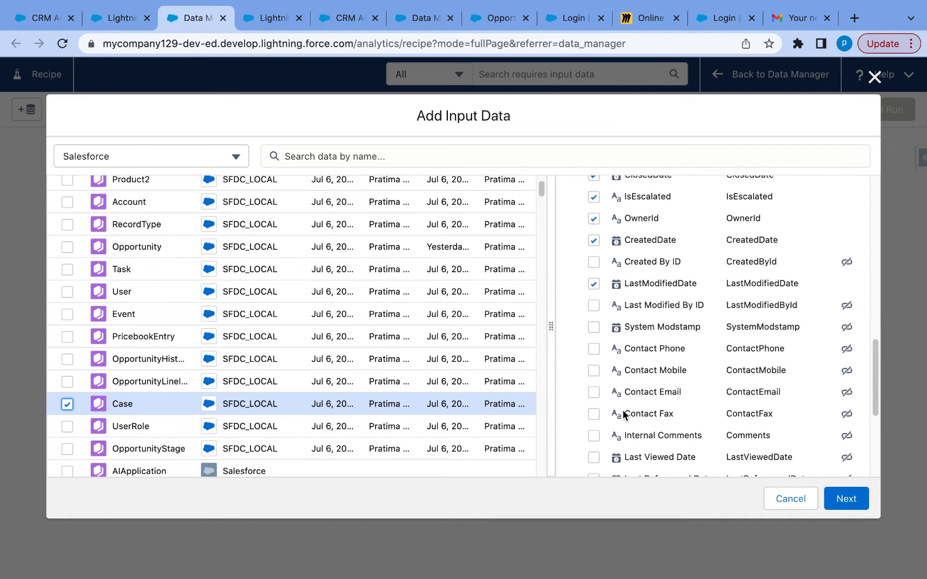
pyautogui.scroll(10, 622, 409)
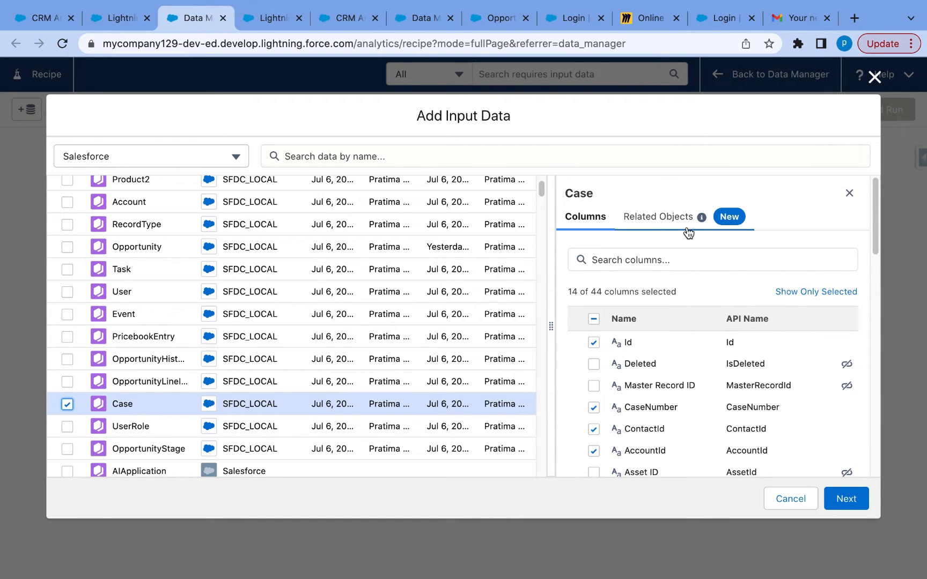
# - Check the objects related to Case and add Case to the recipe with its preselected columns
pyautogui.click(665, 221)
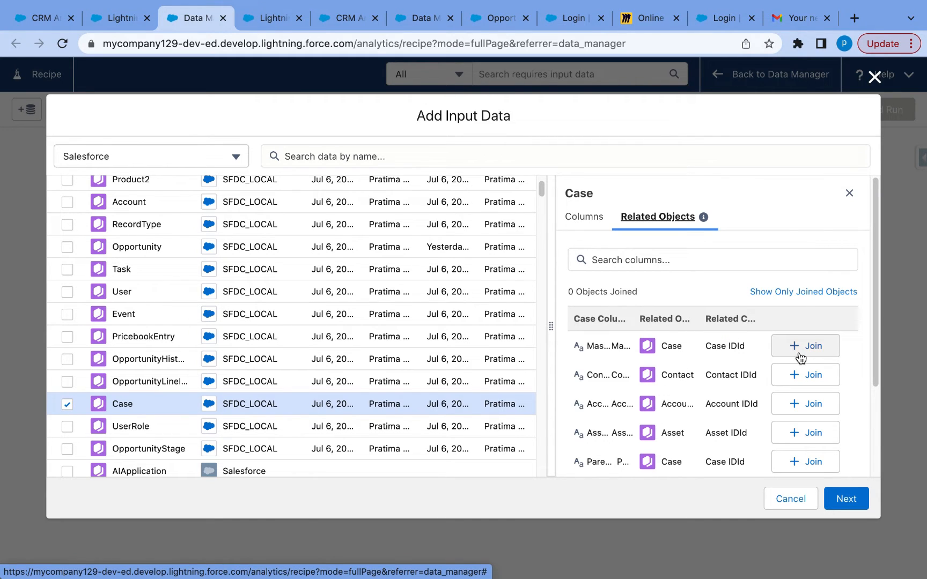
pyautogui.click(585, 219)
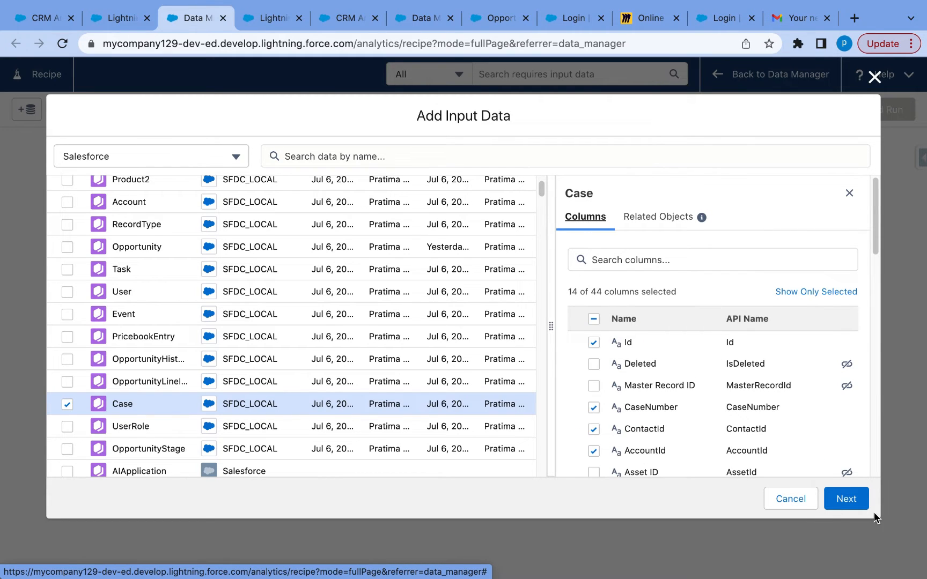
pyautogui.click(852, 498)
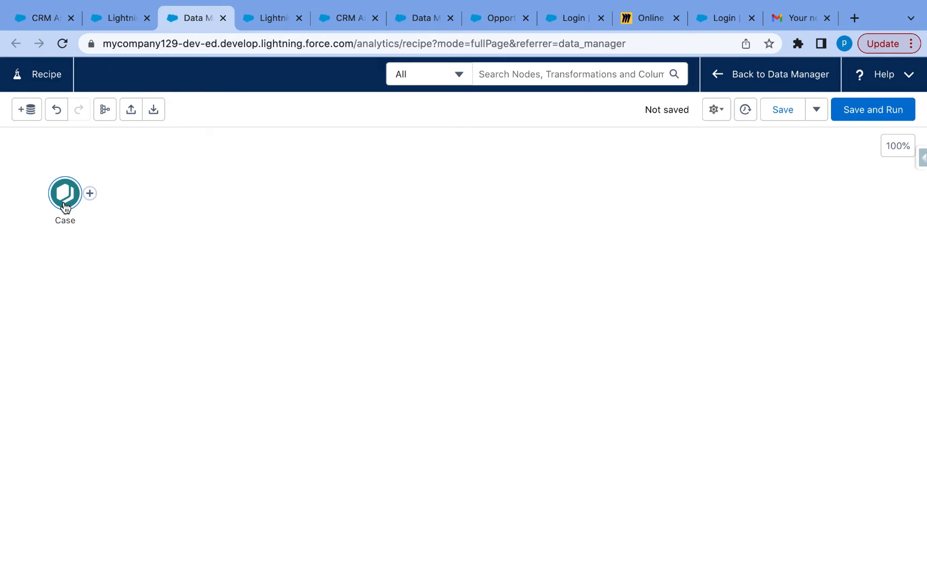
# - Start adding the Users dataset as input data, keeping only the Full Name and User ID columns selected
pyautogui.click(27, 110)
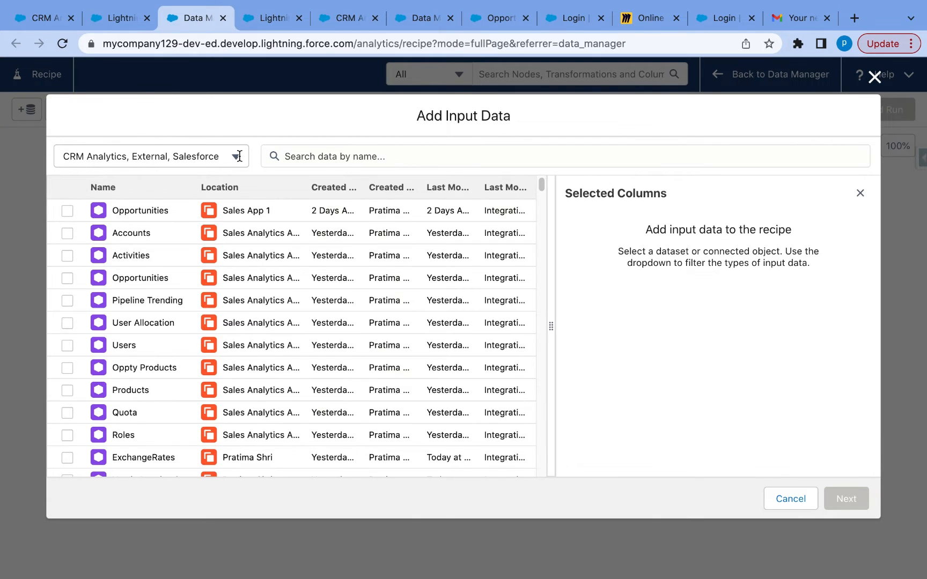
pyautogui.click(67, 346)
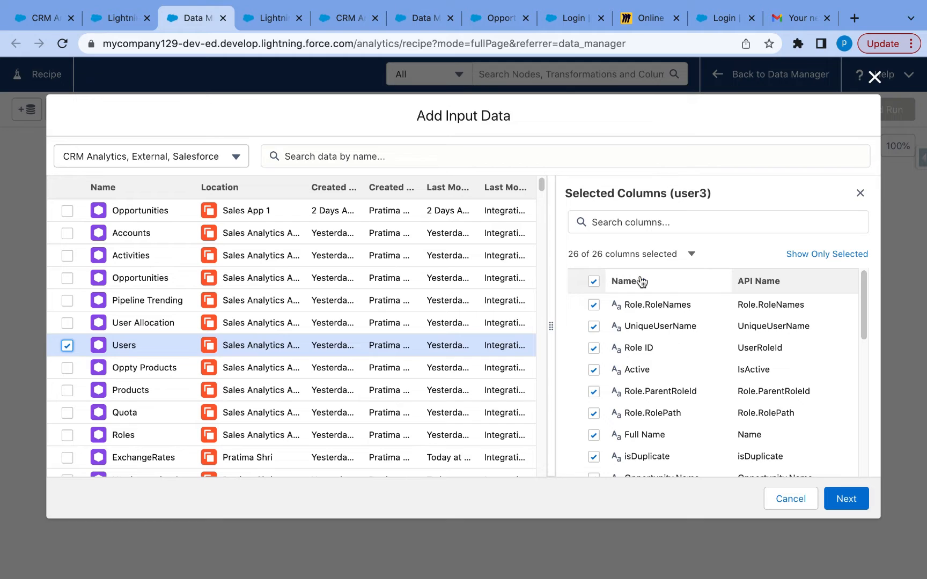
pyautogui.click(593, 282)
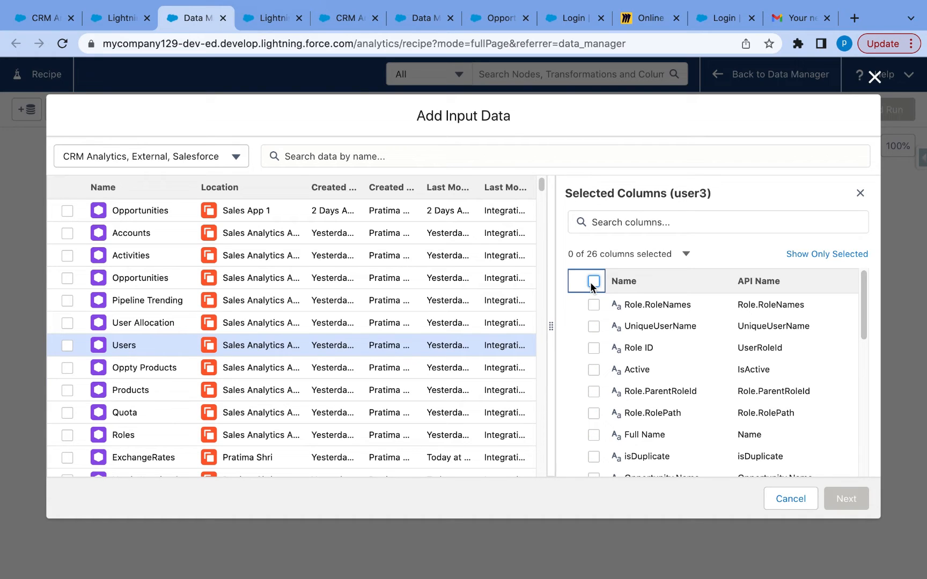
pyautogui.click(591, 435)
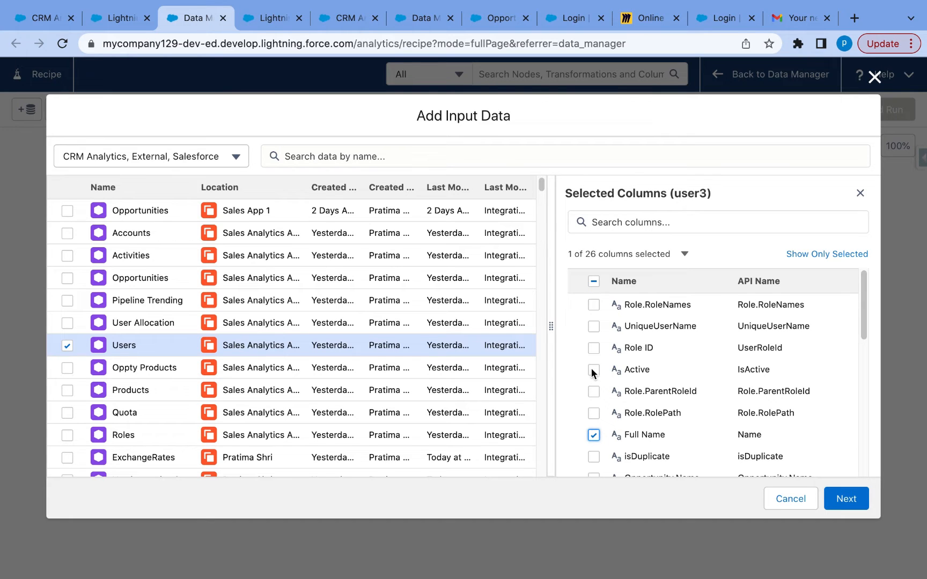
pyautogui.scroll(-2, 631, 426)
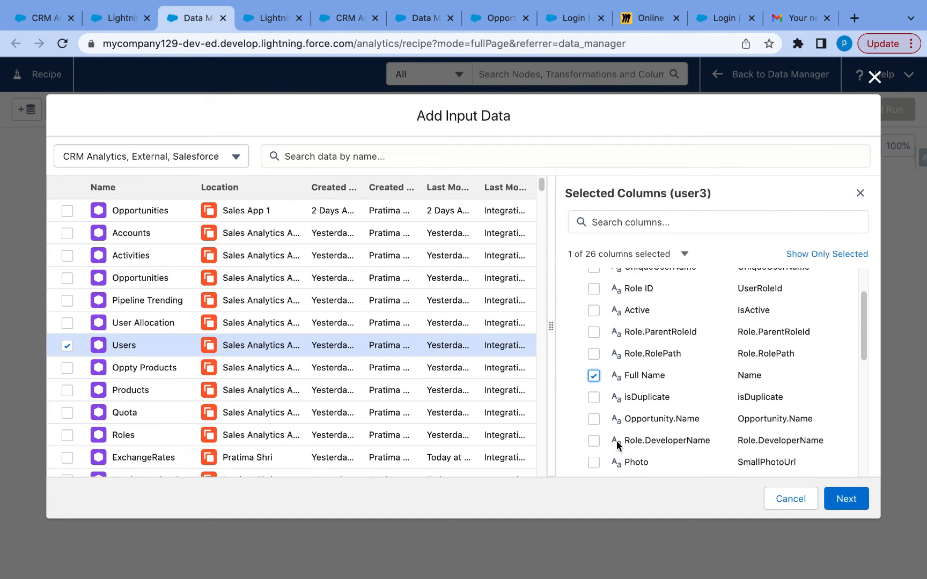
pyautogui.scroll(-5, 617, 444)
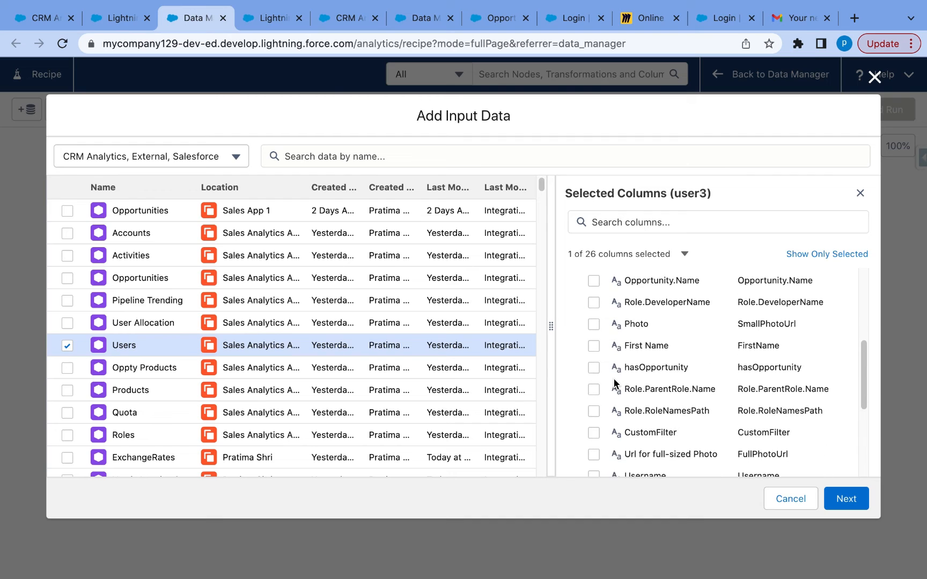
pyautogui.scroll(-7, 613, 377)
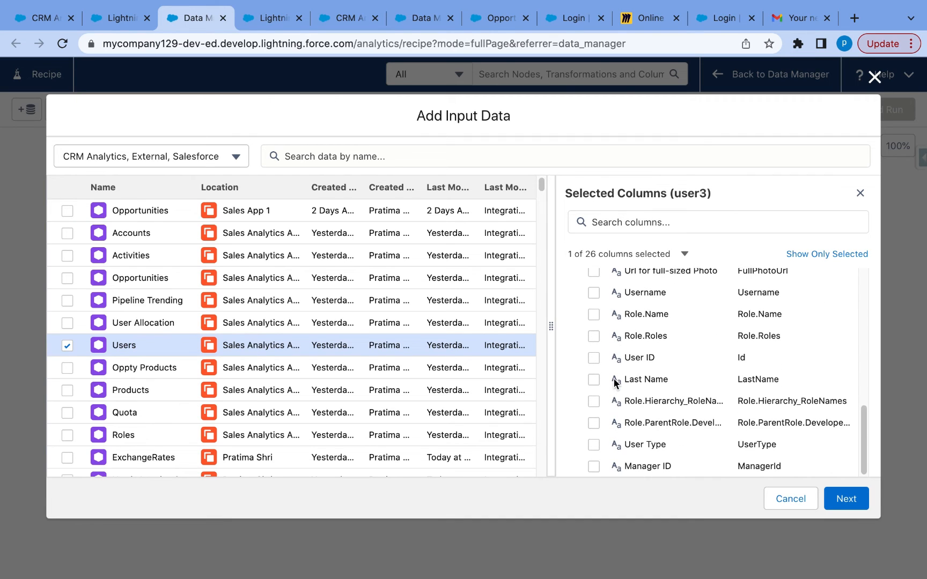
pyautogui.click(594, 357)
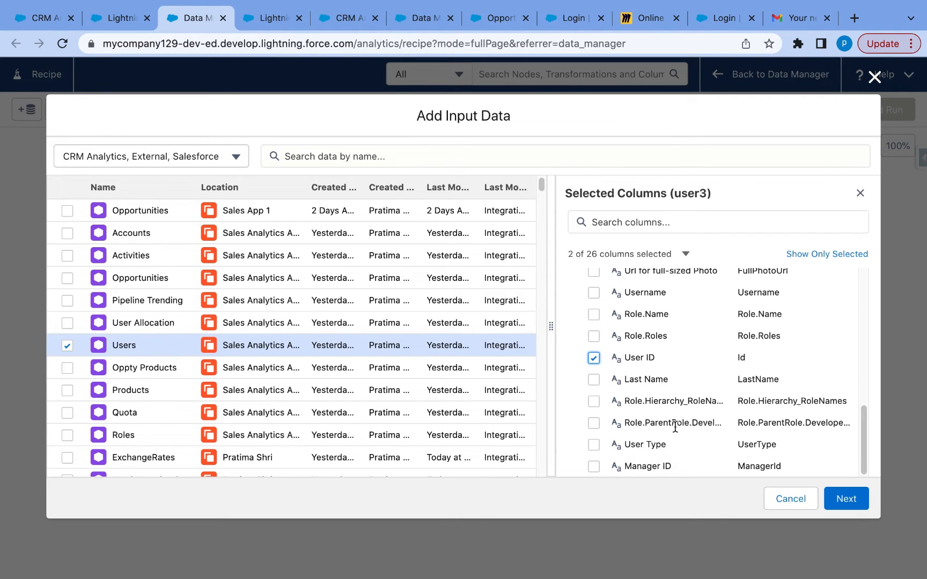
pyautogui.scroll(10, 674, 427)
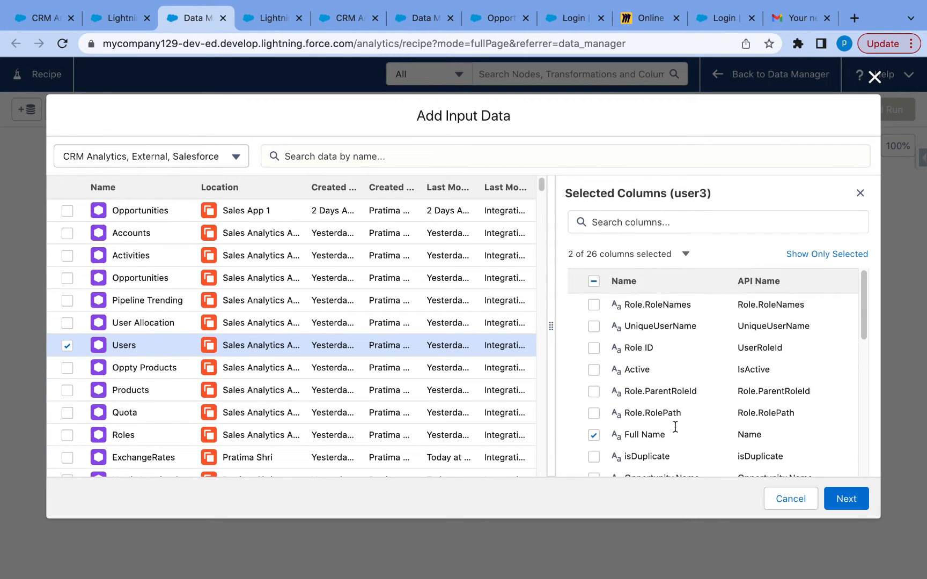
# - Search the Users columns for "ti", "ro" and "dep", clearing the search each time
pyautogui.click(676, 217)
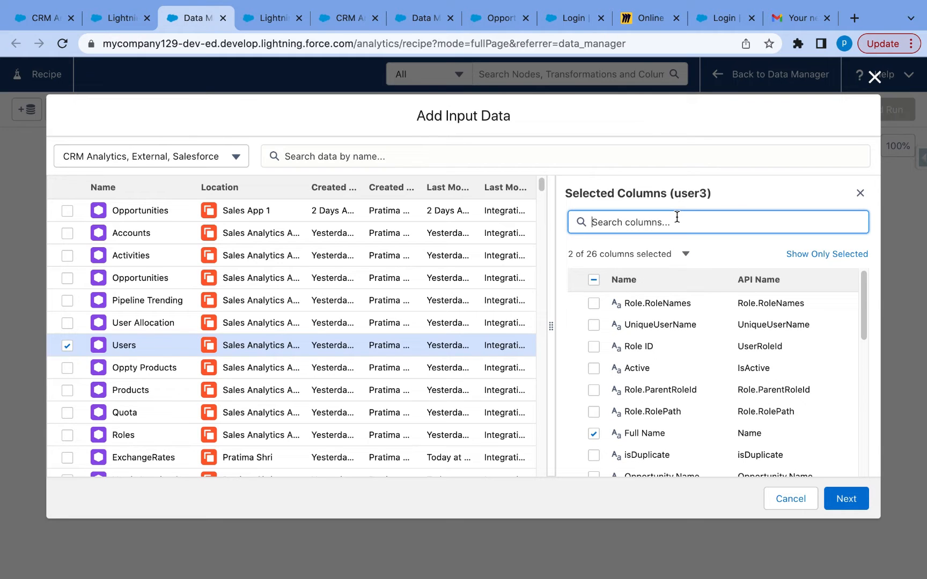
pyautogui.write('ti')
pyautogui.press('BackSpace')
pyautogui.press('BackSpace')
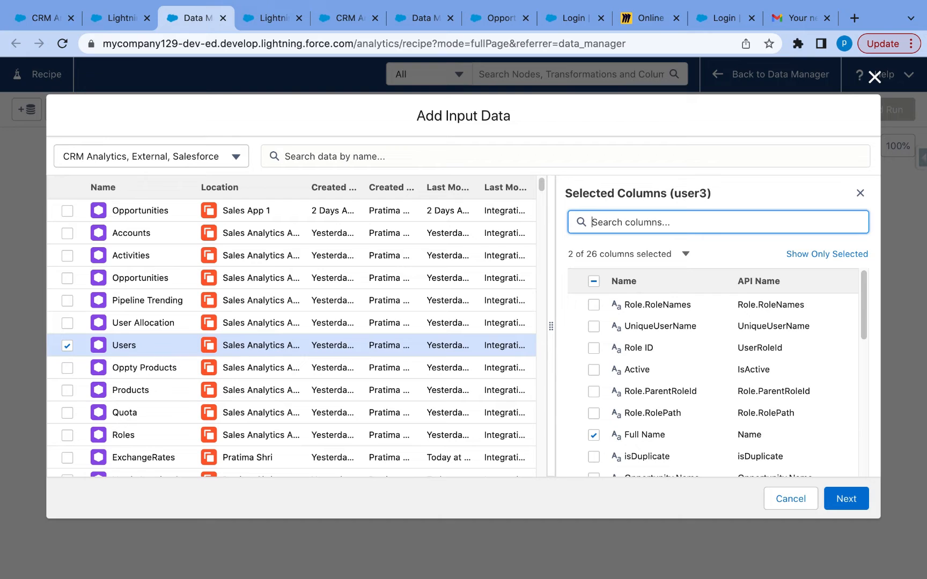
pyautogui.write('ro')
pyautogui.press('BackSpace')
pyautogui.press('BackSpace')
pyautogui.write('dep')
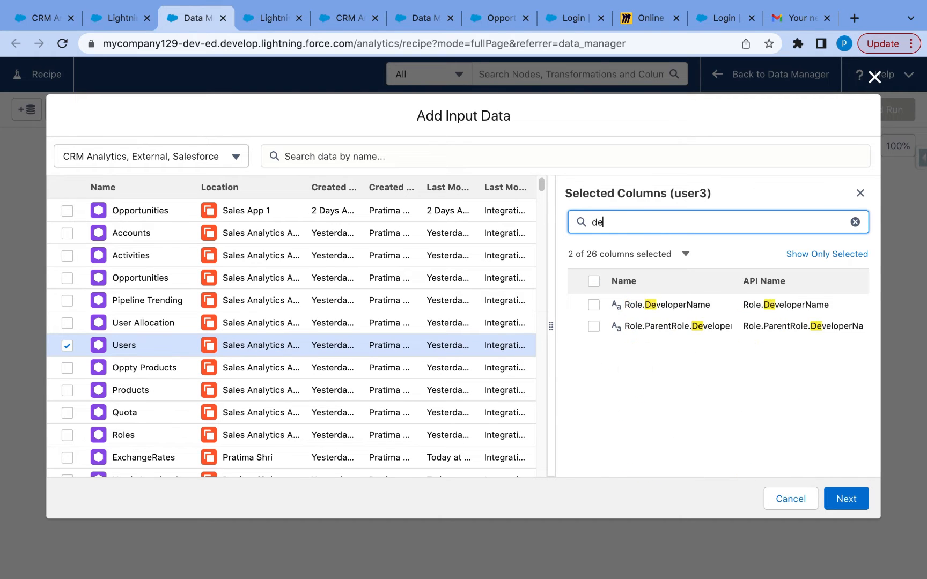
pyautogui.press('BackSpace')
pyautogui.press('BackSpace')
pyautogui.press('BackSpace')
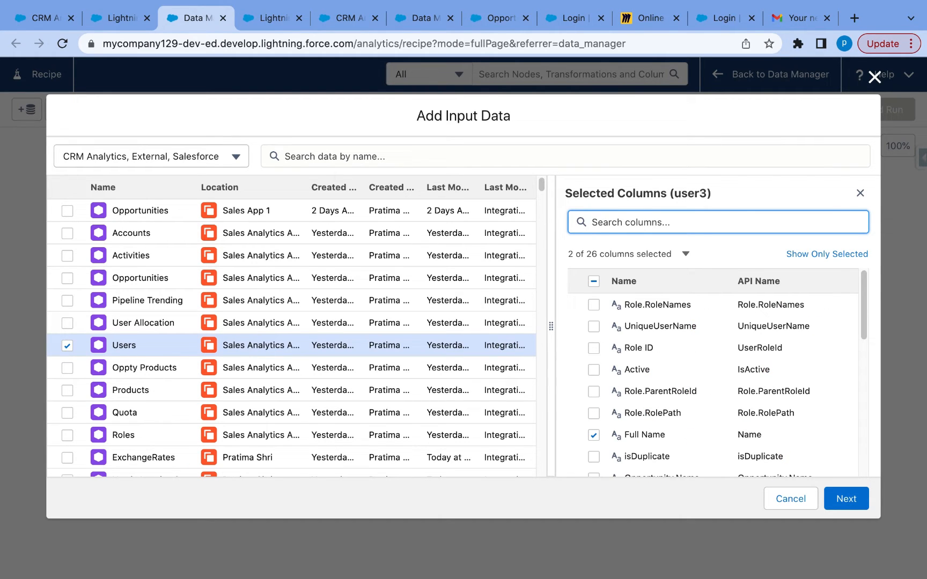
# - Include the Active and Role.Name columns as well and add the Users dataset to the recipe
pyautogui.click(595, 369)
pyautogui.scroll(-5, 660, 426)
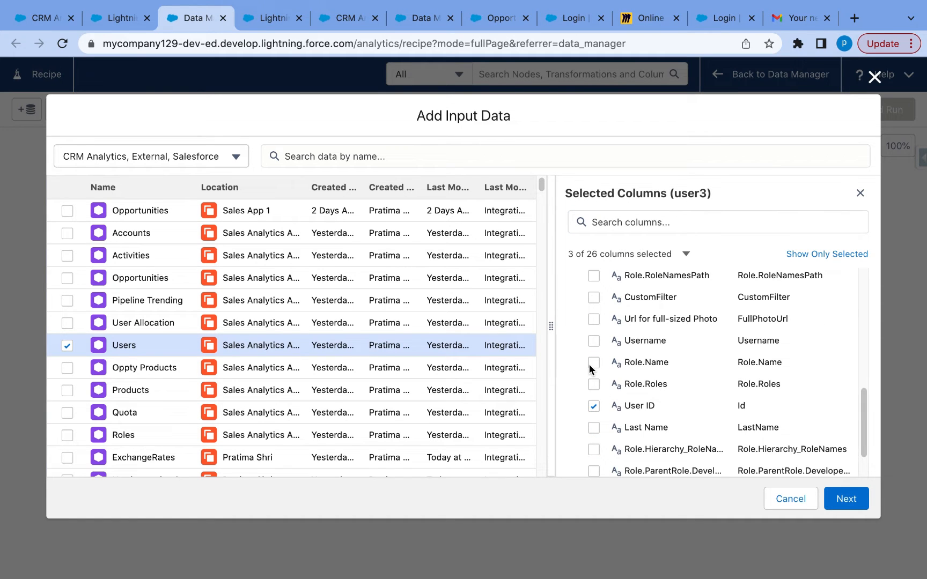
pyautogui.click(593, 364)
pyautogui.click(840, 498)
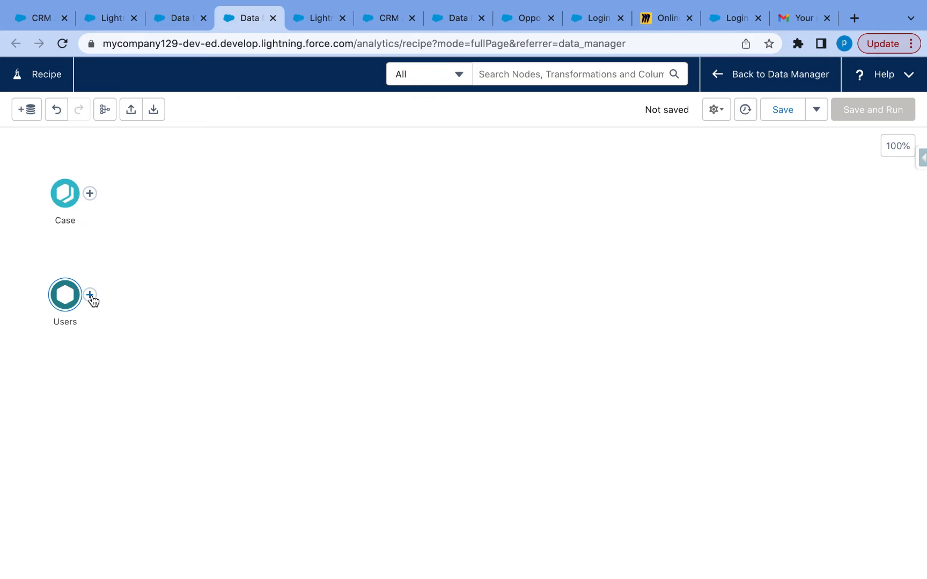
# - Connect the Users node to the Case node with a Join
pyautogui.moveTo(90, 296); pyautogui.dragTo(66, 201)
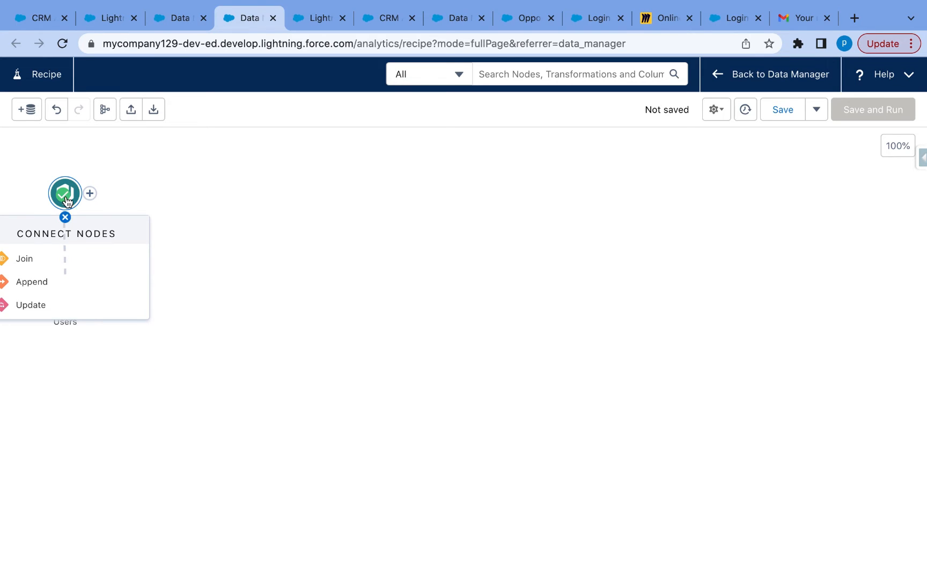
pyautogui.click(27, 259)
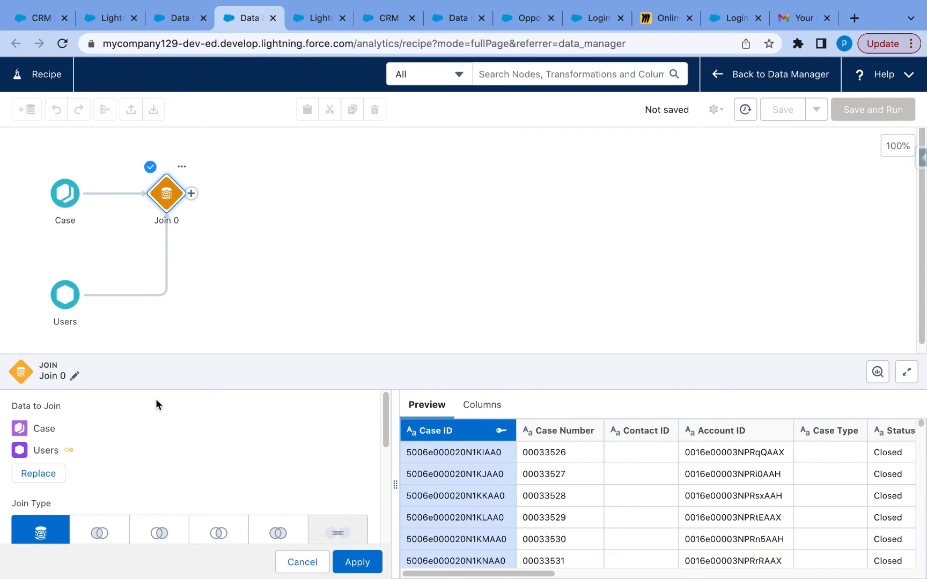
# - Examine the available join types and the join keys set between Case and Users
pyautogui.scroll(-2, 212, 471)
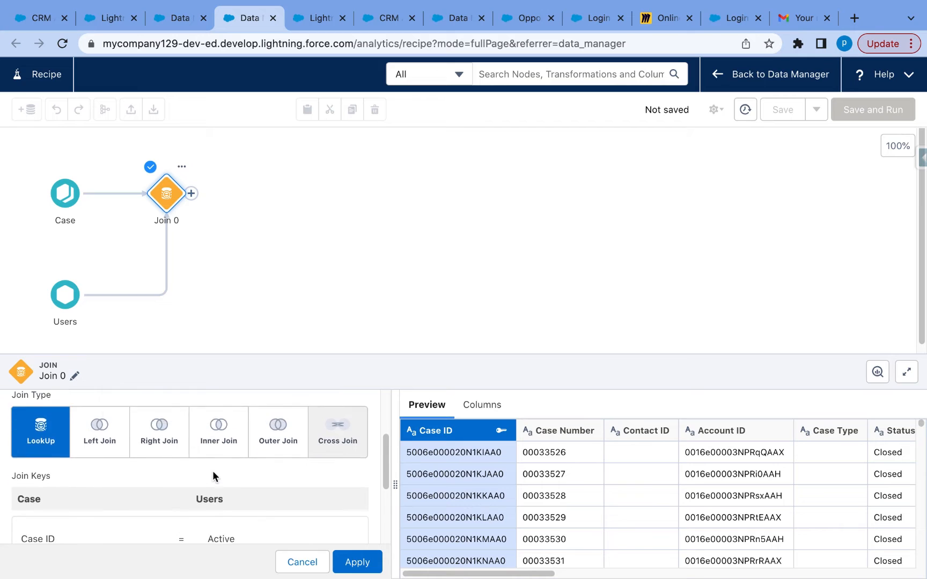
pyautogui.scroll(1, 213, 471)
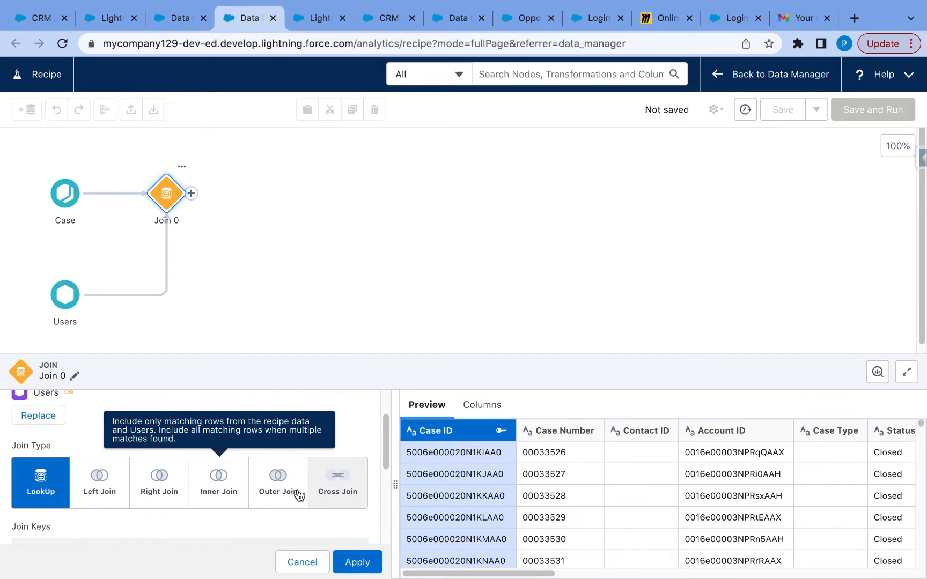
pyautogui.scroll(-1, 304, 496)
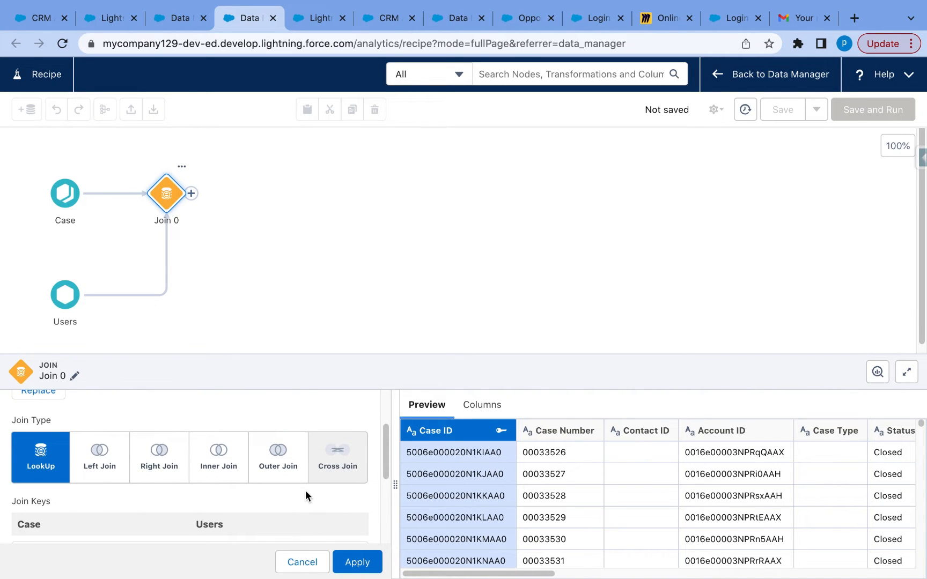
pyautogui.scroll(-1, 305, 491)
pyautogui.scroll(2, 305, 491)
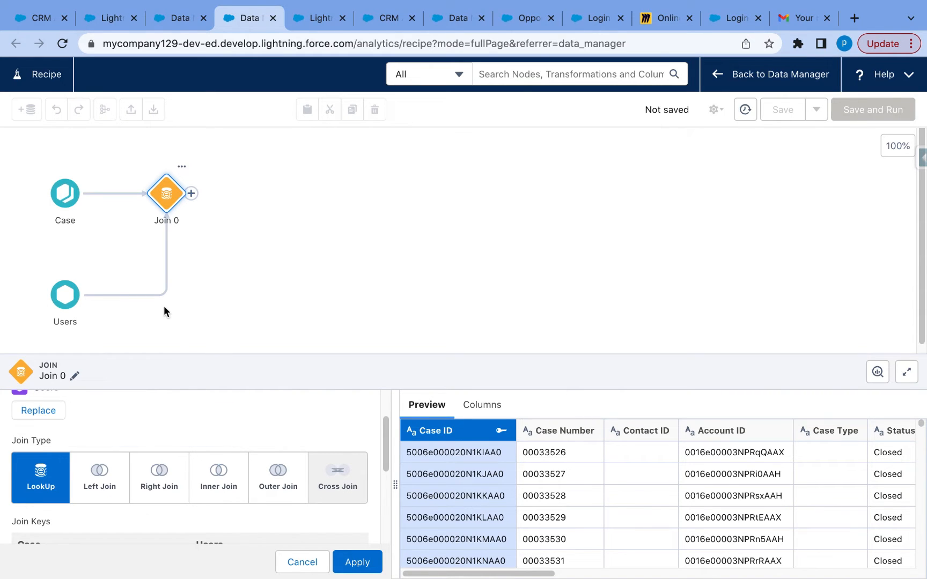
pyautogui.scroll(-1, 101, 519)
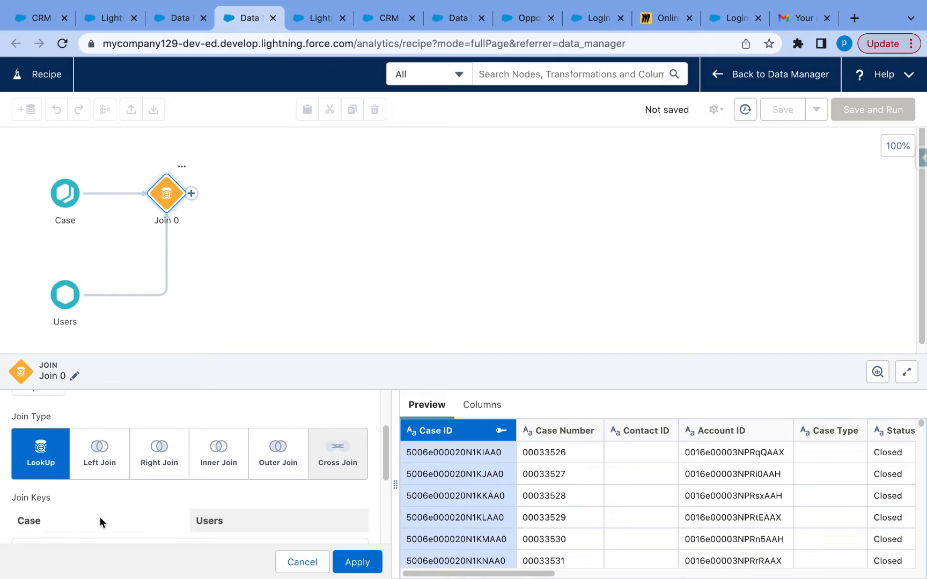
pyautogui.scroll(-1, 100, 517)
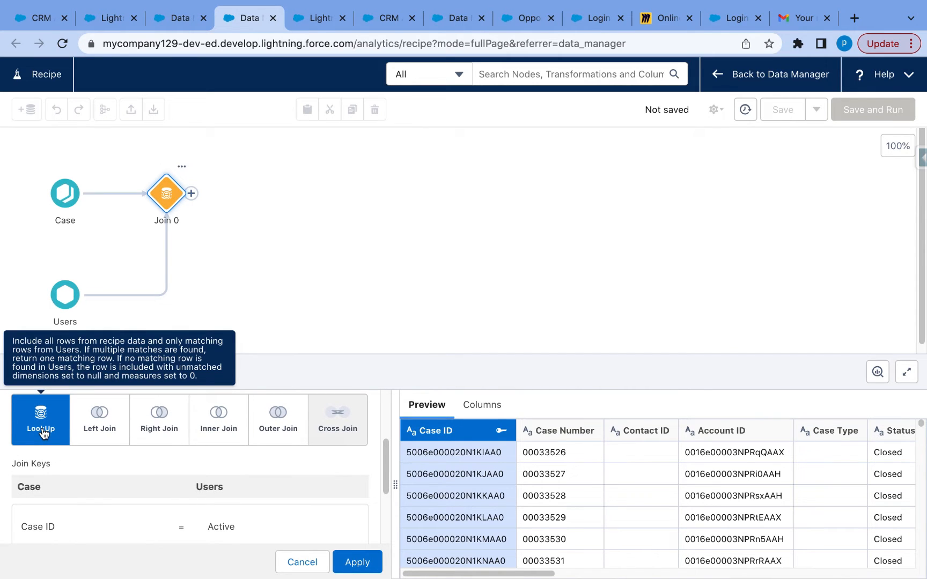
pyautogui.scroll(-2, 48, 462)
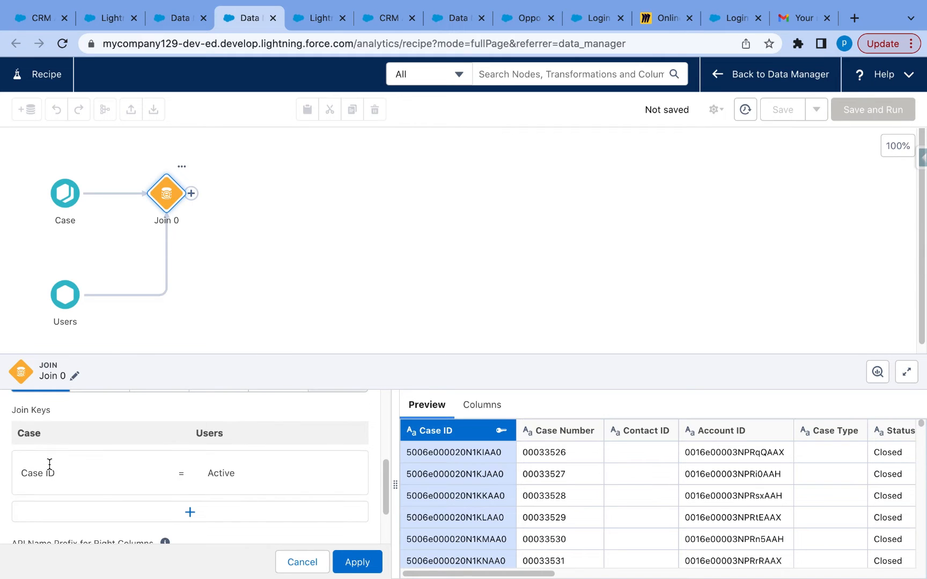
pyautogui.scroll(1, 91, 480)
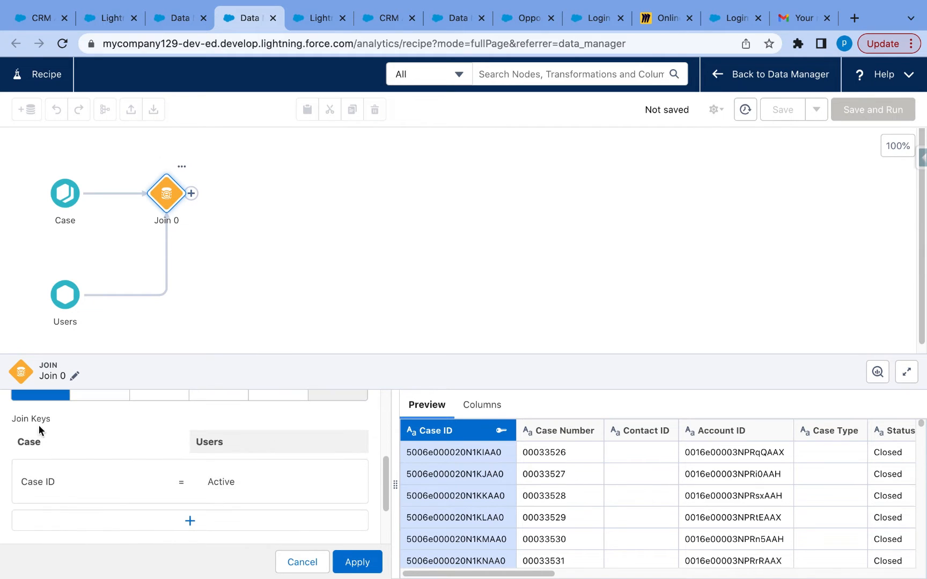
# - Change the join keys to match Owner ID from Case with User ID from Users
pyautogui.scroll(-1, 53, 485)
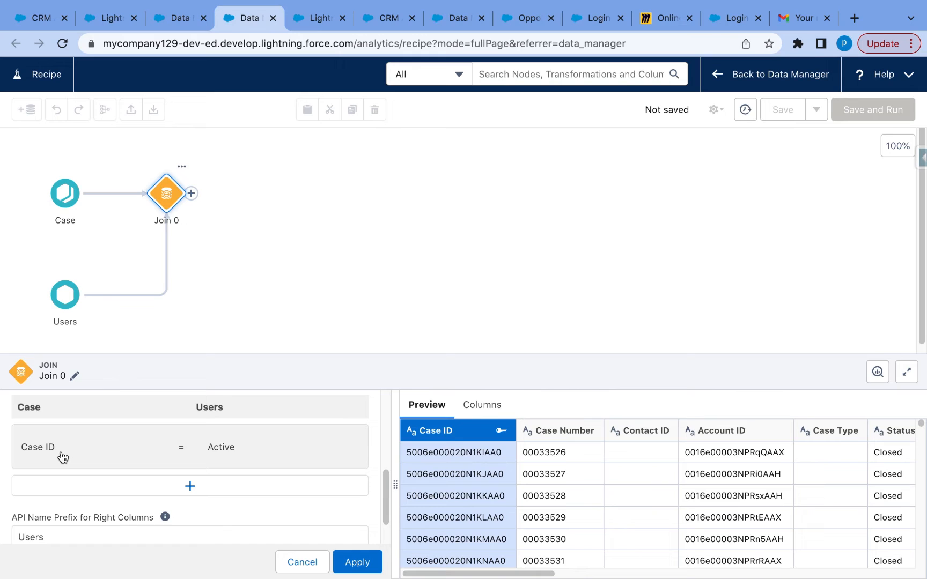
pyautogui.click(125, 455)
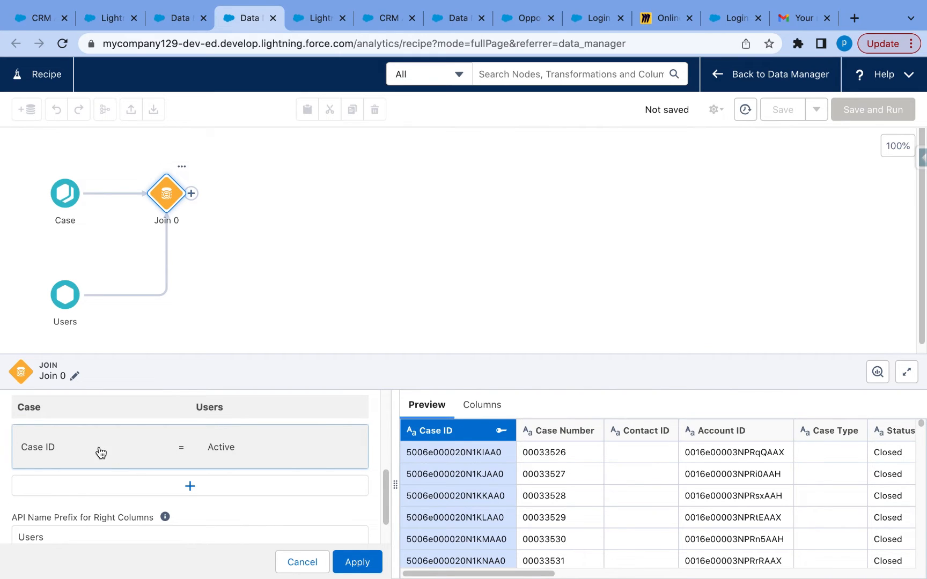
pyautogui.click(99, 453)
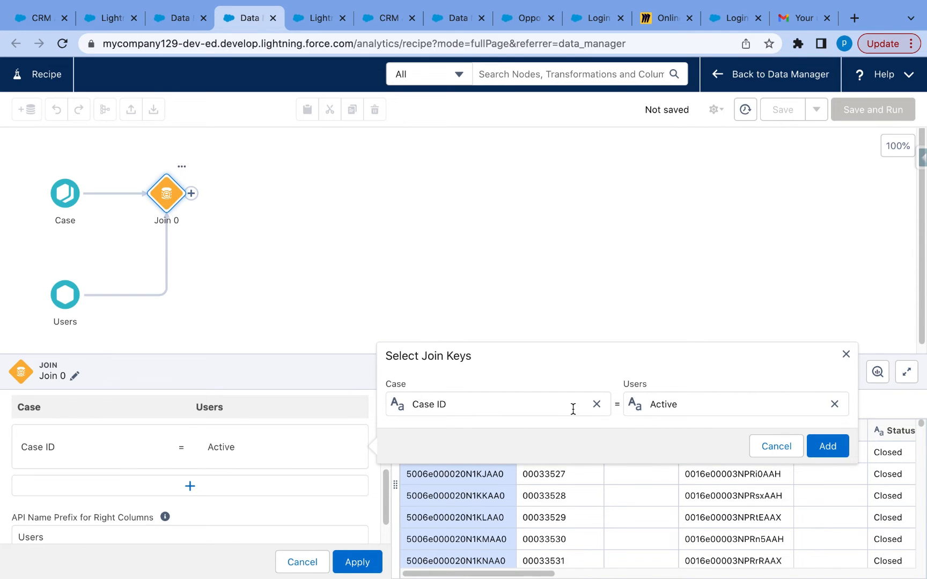
pyautogui.click(596, 406)
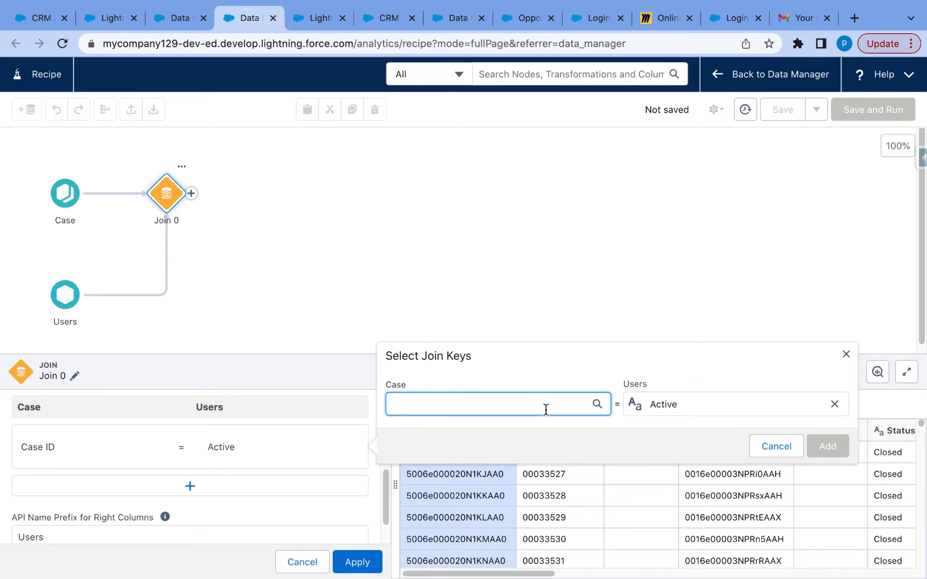
pyautogui.write('ow')
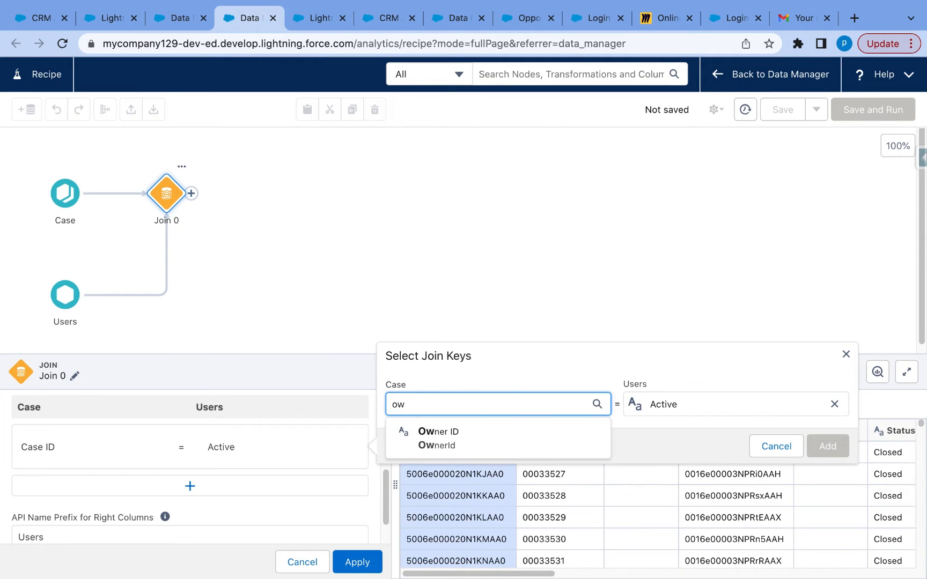
pyautogui.click(518, 435)
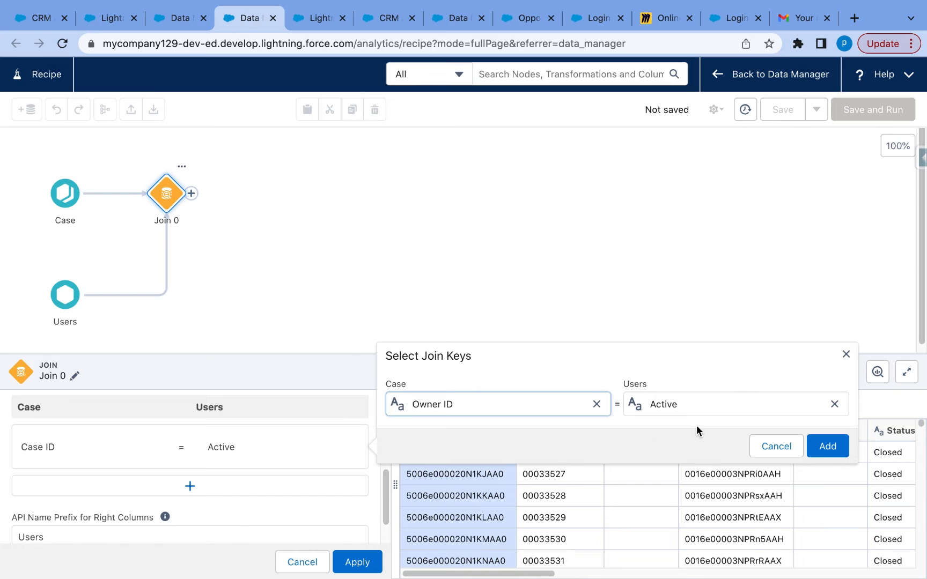
pyautogui.click(834, 404)
pyautogui.write('user')
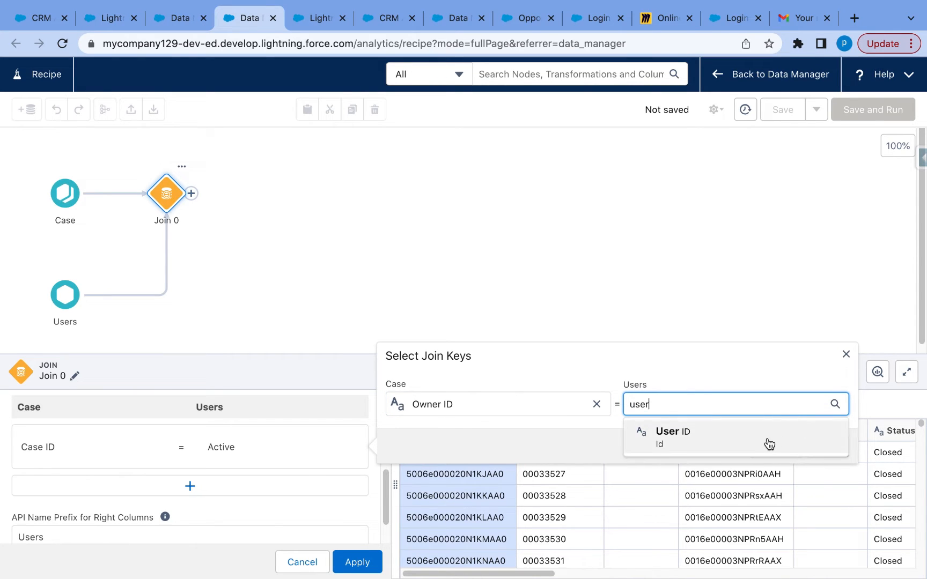
pyautogui.click(769, 443)
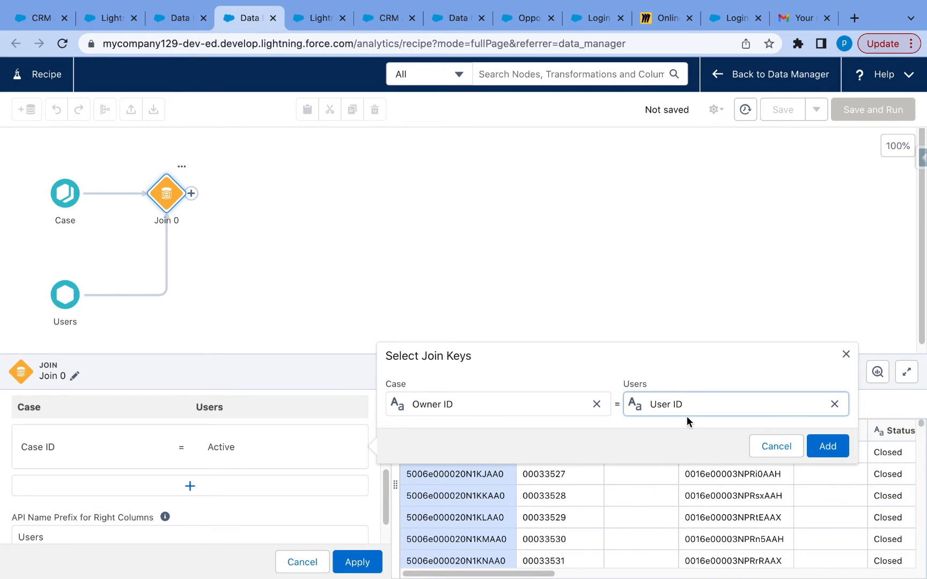
pyautogui.click(815, 448)
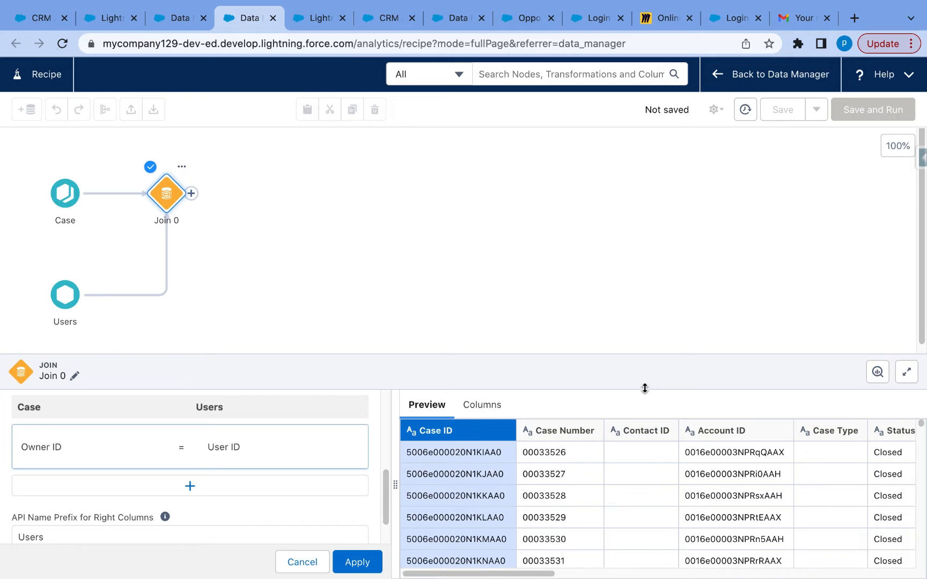
# - Review the joined Case and Users columns in the preview and apply the LookUp join
pyautogui.moveTo(645, 389); pyautogui.dragTo(641, 267)
pyautogui.hscroll(10, 724, 376)
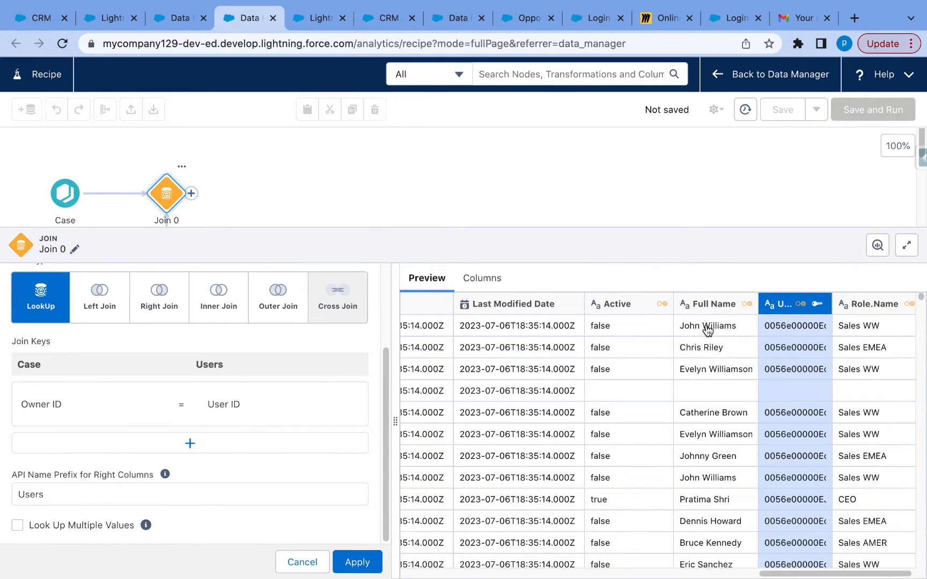
pyautogui.hscroll(-15, 660, 343)
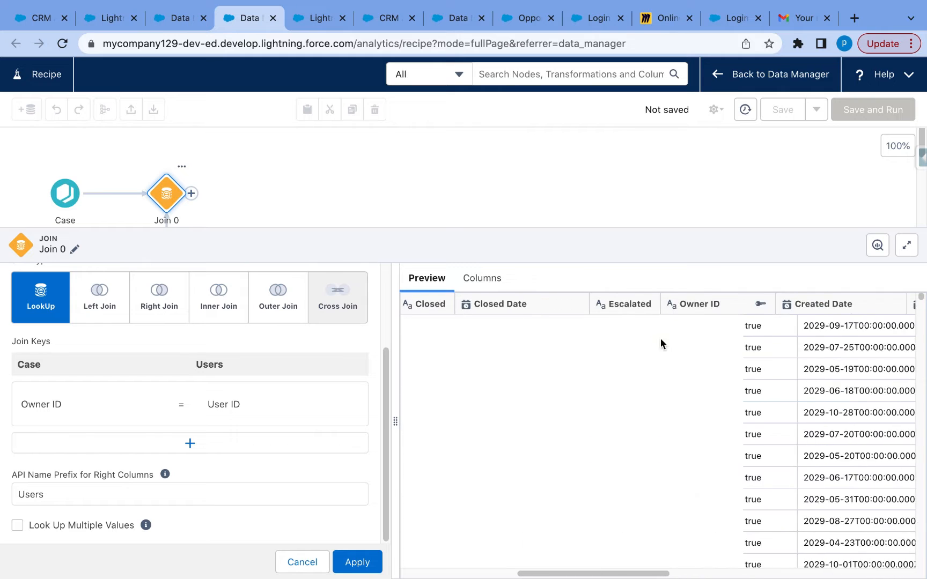
pyautogui.hscroll(-15, 660, 343)
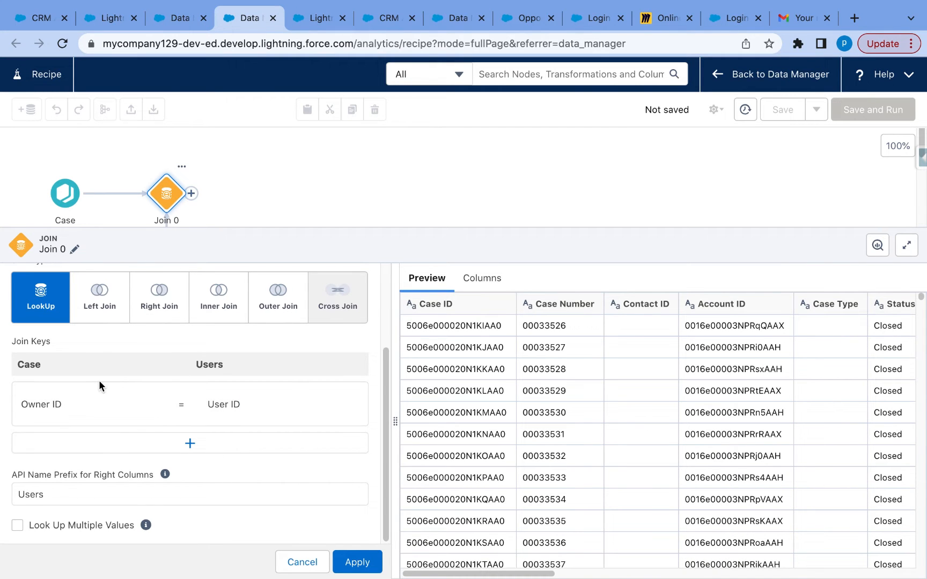
pyautogui.click(358, 569)
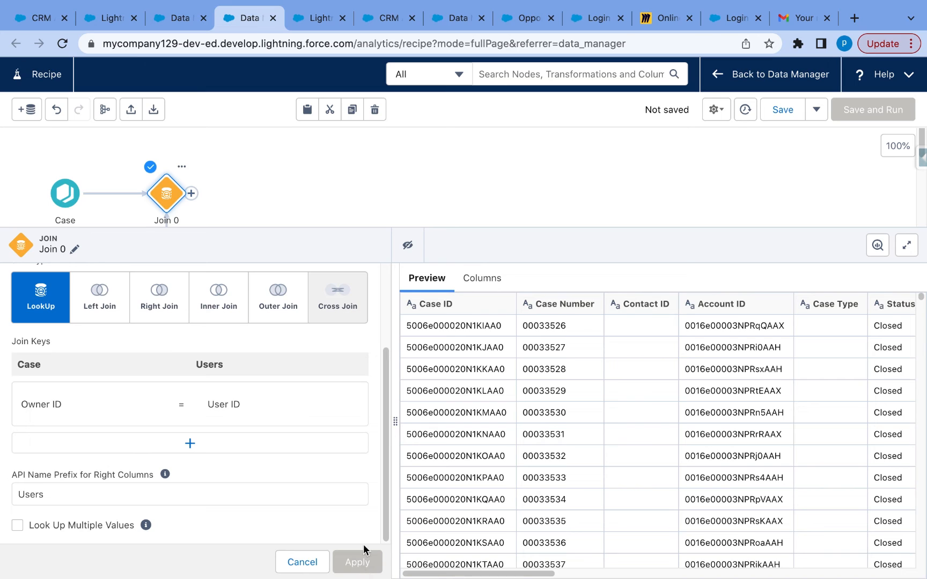
pyautogui.moveTo(502, 234); pyautogui.dragTo(500, 376)
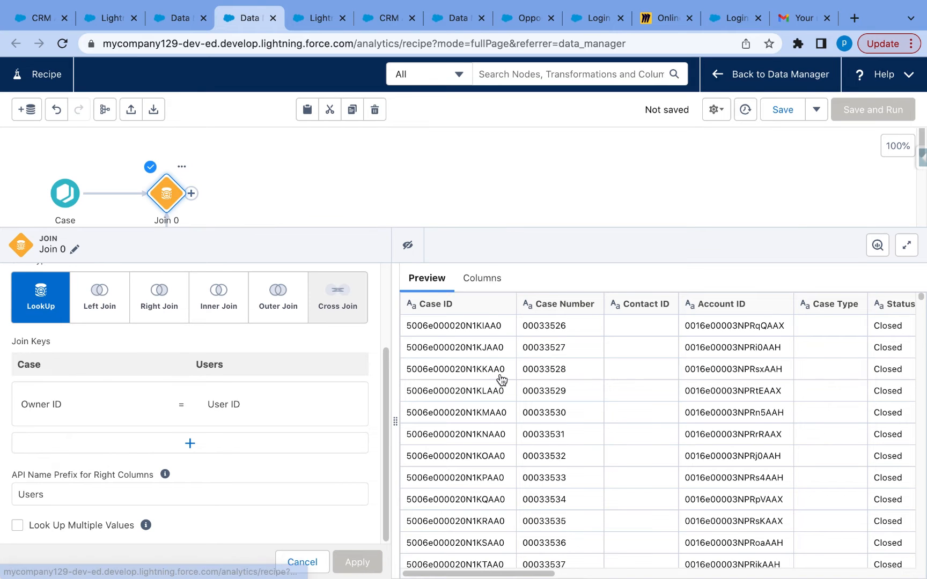
pyautogui.moveTo(487, 451); pyautogui.dragTo(486, 445)
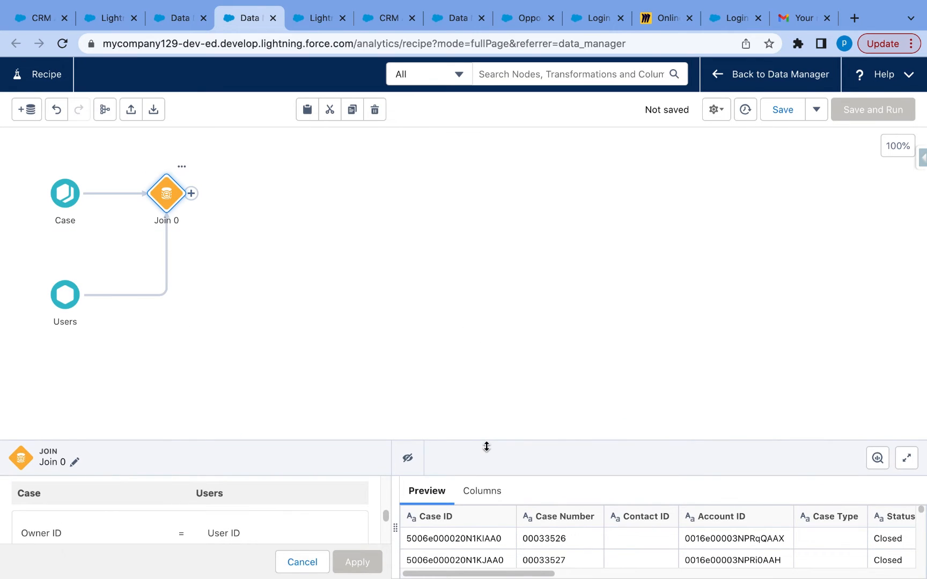
# - Check which node types can follow the join and which objects the SFDC_LOCAL connection syncs, and return to the recipe
pyautogui.click(191, 193)
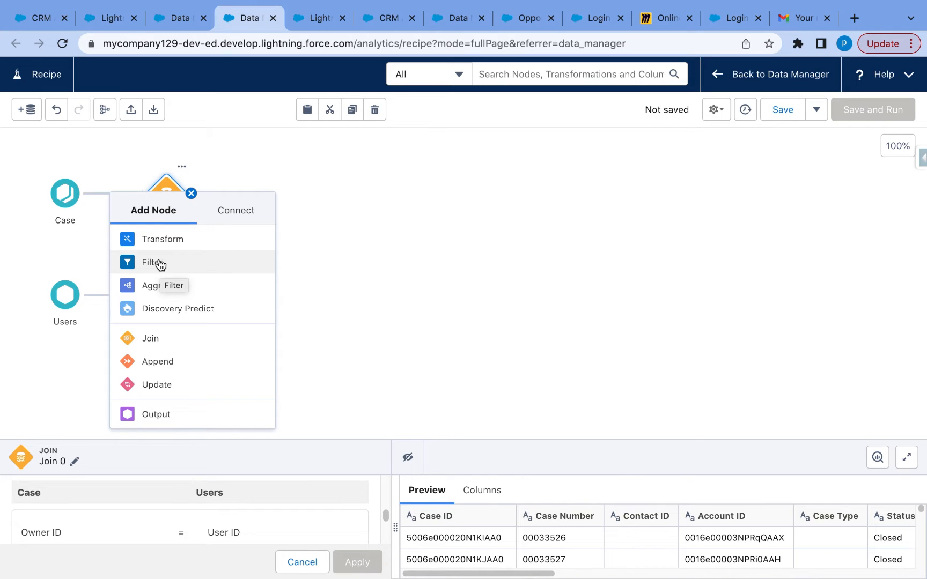
pyautogui.click(166, 25)
pyautogui.click(105, 22)
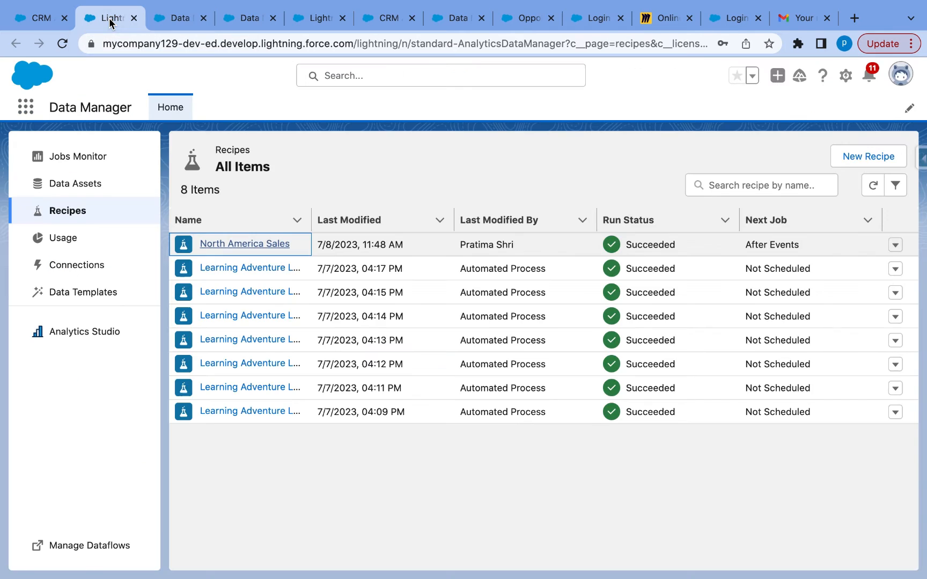
pyautogui.click(73, 266)
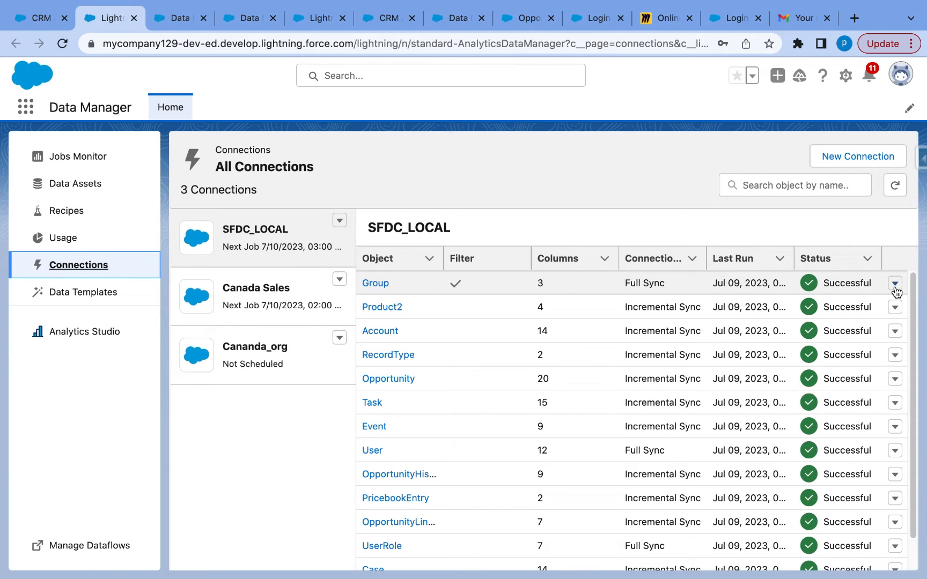
pyautogui.click(246, 17)
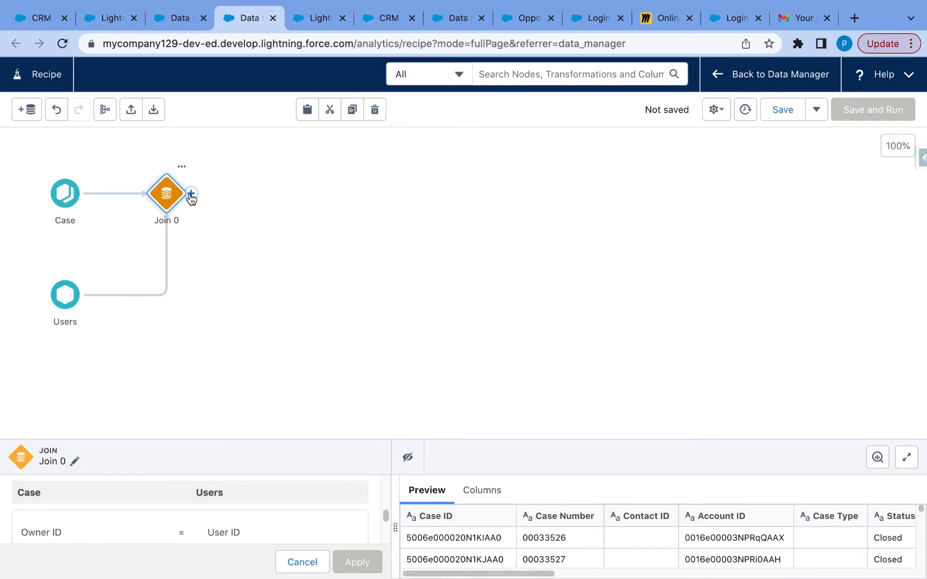
# - Add a Transform node after the join and look through the columns in its preview
pyautogui.click(191, 193)
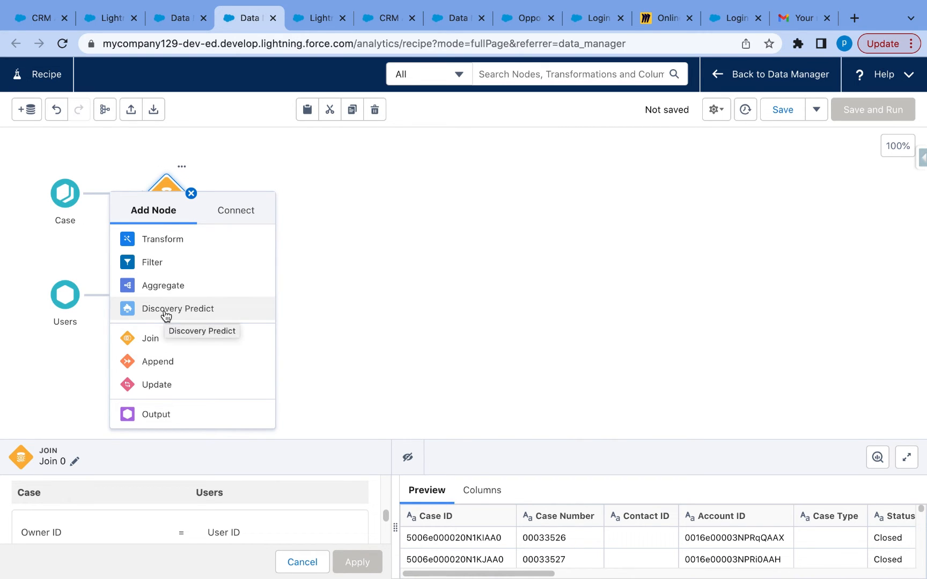
pyautogui.click(177, 244)
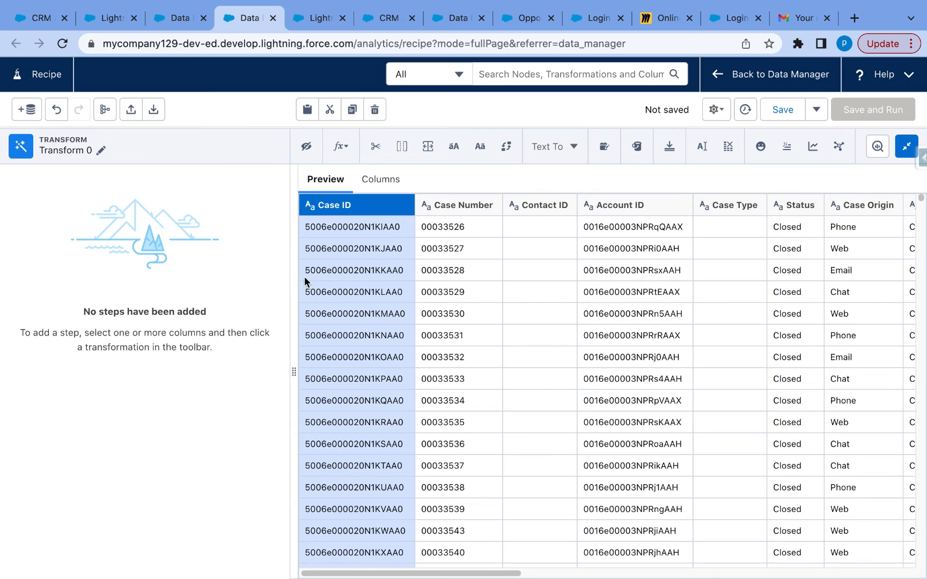
pyautogui.hscroll(3, 544, 354)
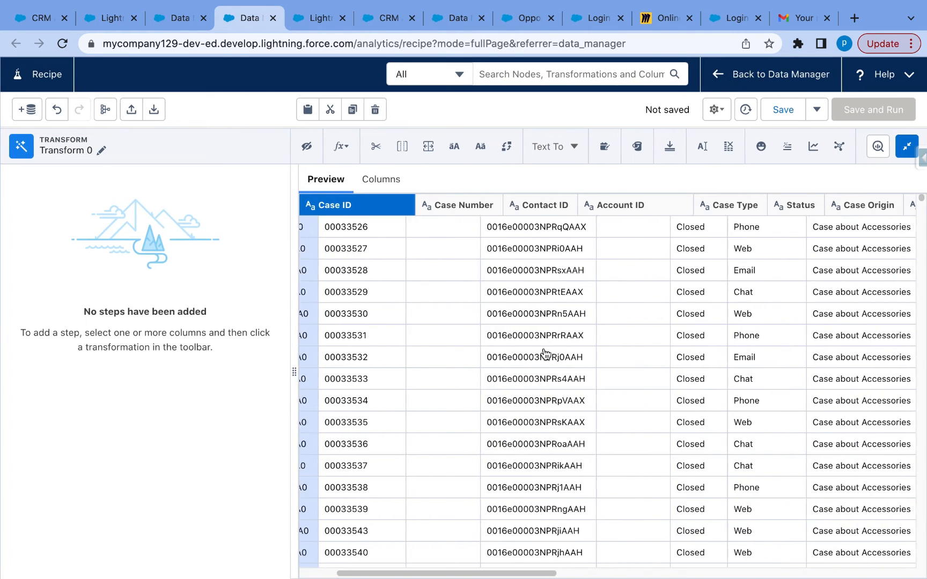
pyautogui.hscroll(2, 544, 354)
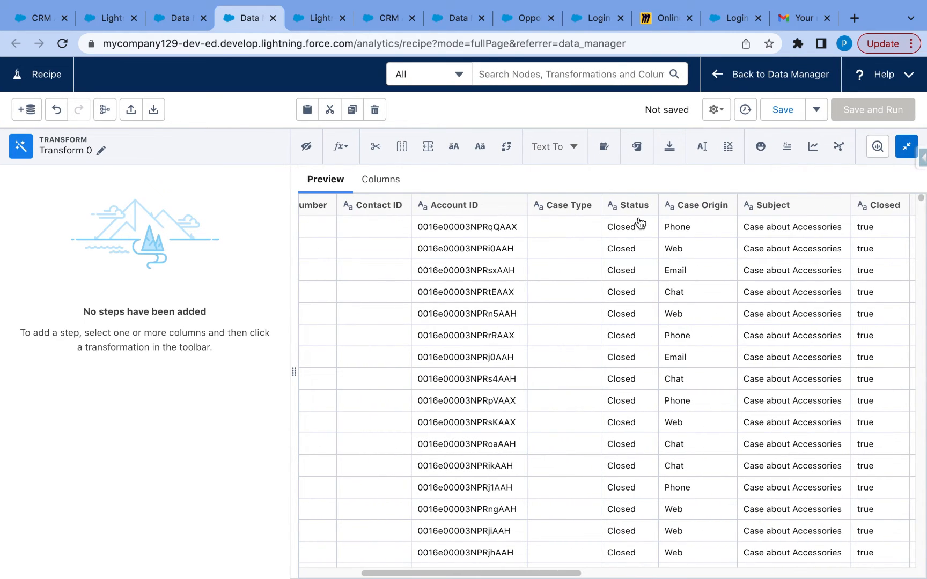
pyautogui.hscroll(-5, 643, 284)
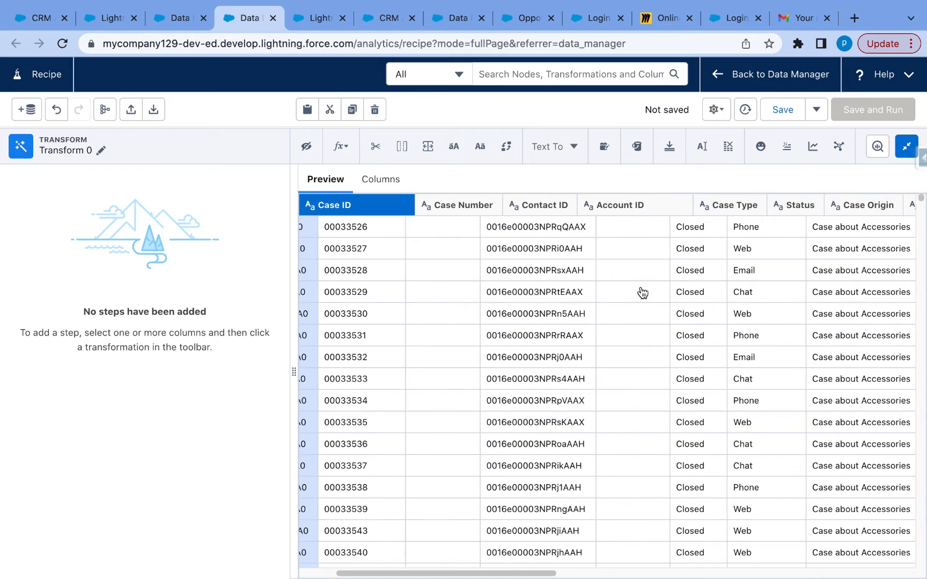
pyautogui.hscroll(1, 642, 292)
pyautogui.hscroll(2, 642, 292)
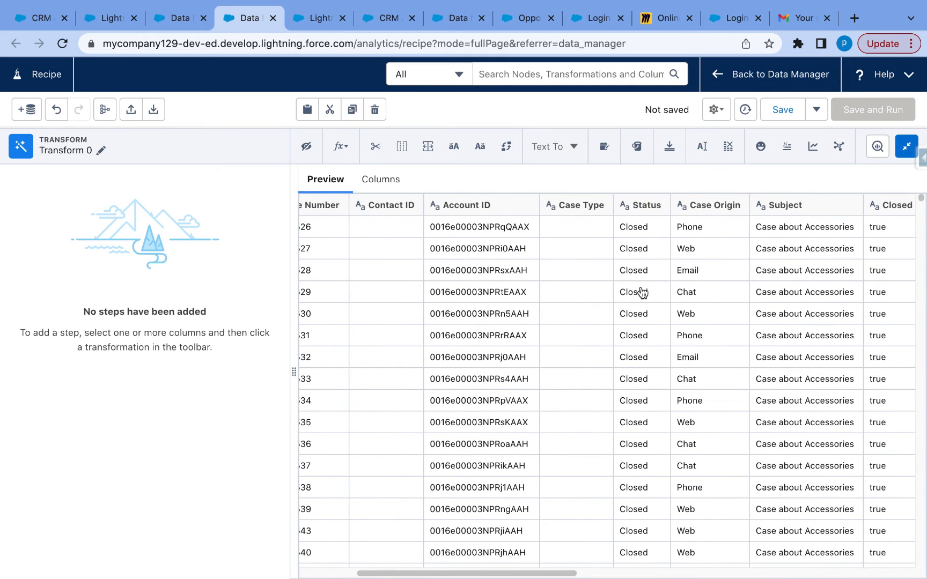
pyautogui.hscroll(2, 643, 292)
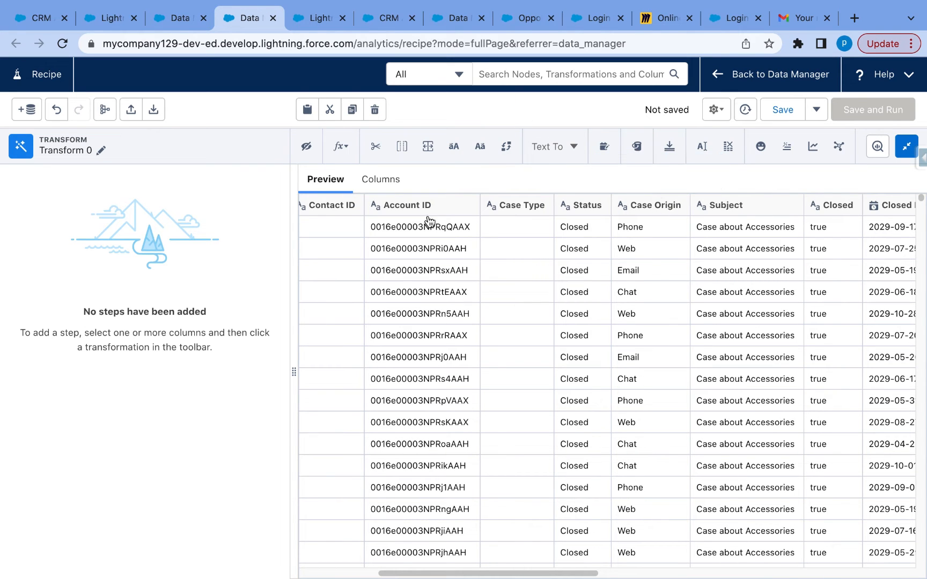
pyautogui.hscroll(3, 361, 252)
pyautogui.hscroll(-8, 360, 252)
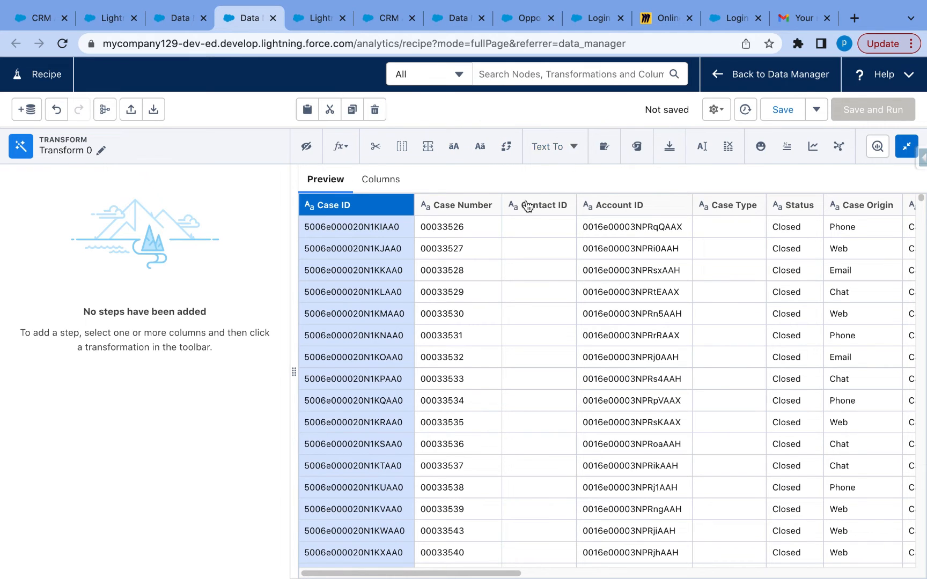
# - Edit the attributes of the Status column to relabel it "Case Status" and apply the transformation
pyautogui.hscroll(3, 651, 241)
pyautogui.hscroll(3, 651, 241)
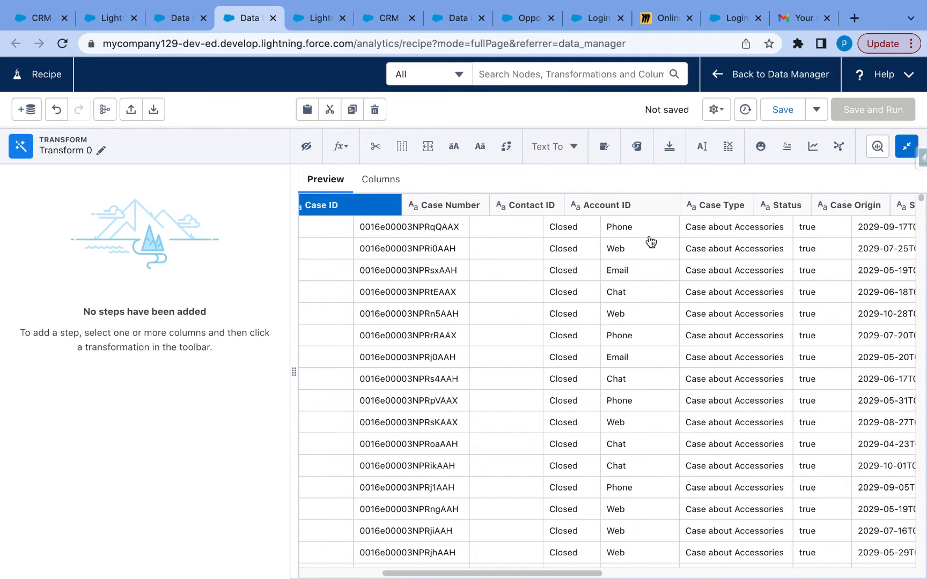
pyautogui.click(581, 206)
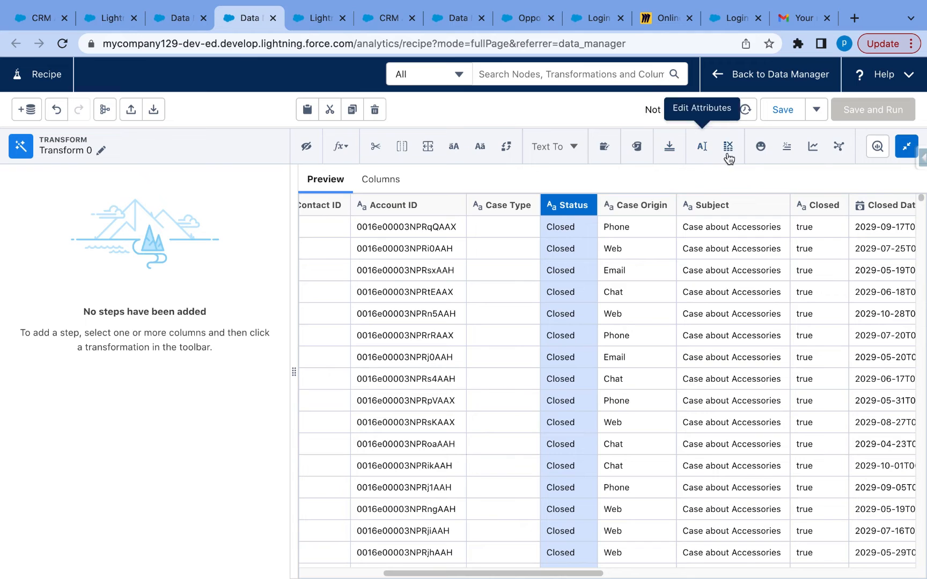
pyautogui.click(702, 148)
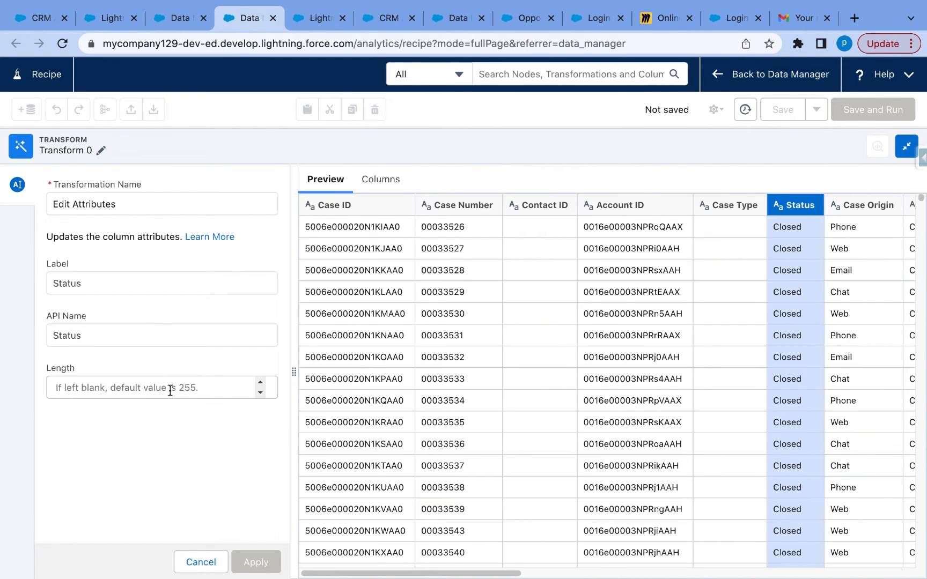
pyautogui.click(107, 284)
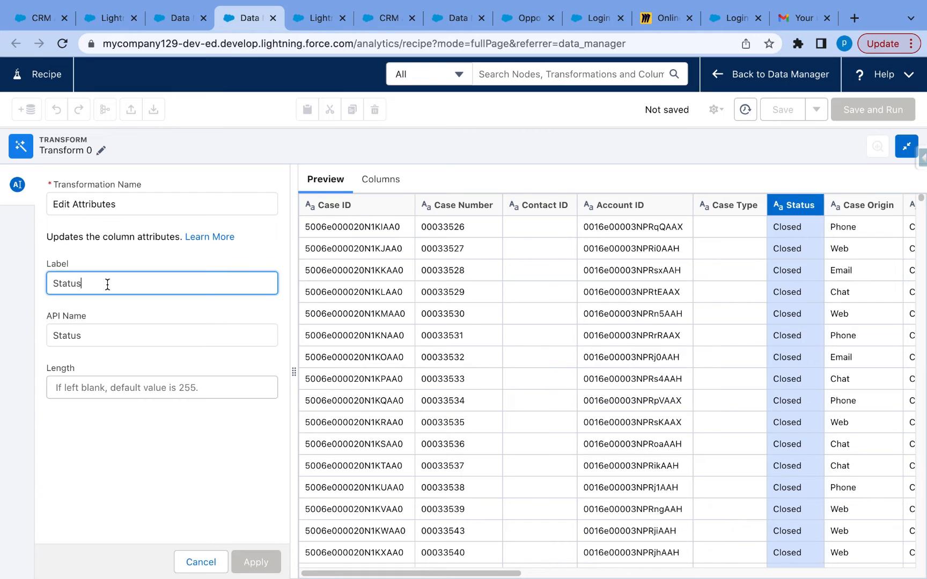
pyautogui.click(55, 283)
pyautogui.write('Case')
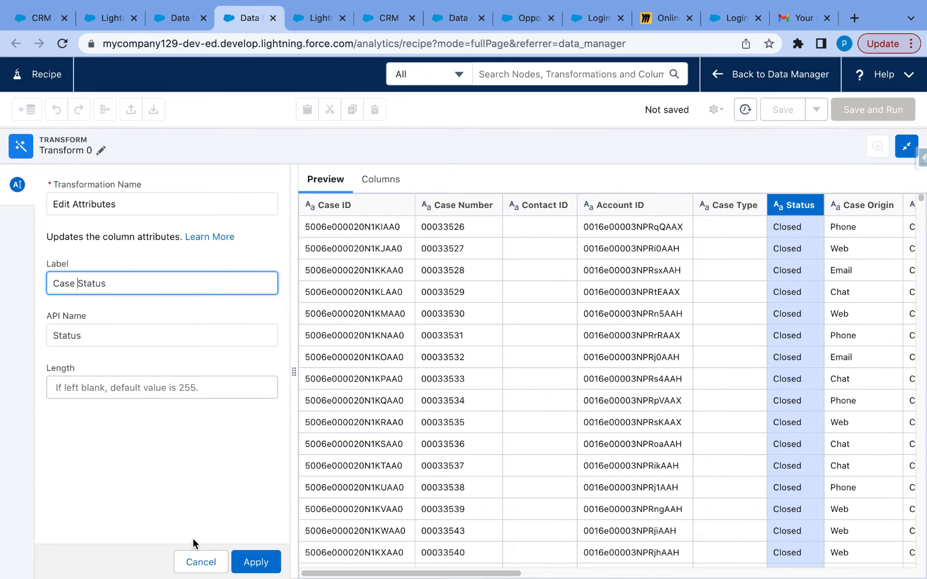
pyautogui.click(251, 562)
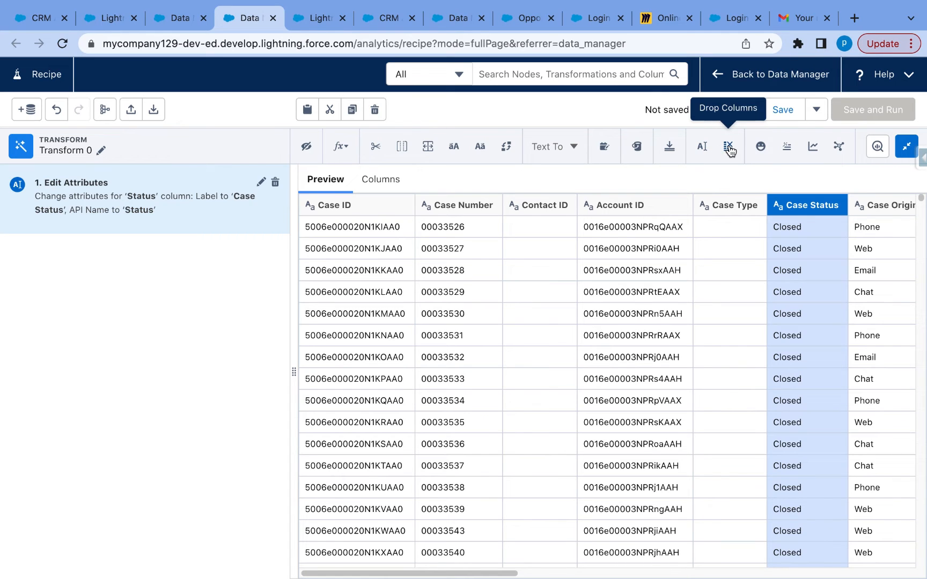
# - Start a Drop Columns transformation for Contact ID and add User ID from Users to the columns to drop
pyautogui.click(543, 202)
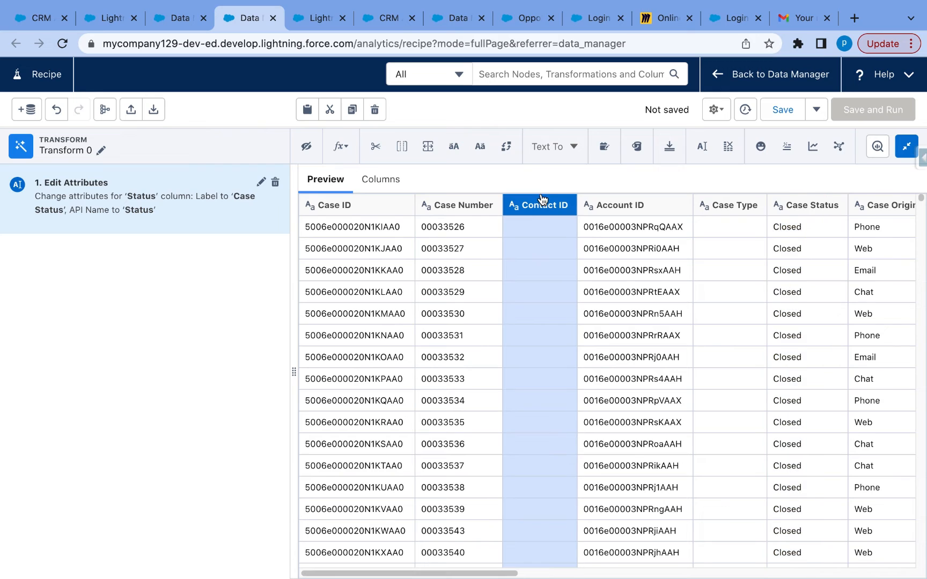
pyautogui.click(727, 148)
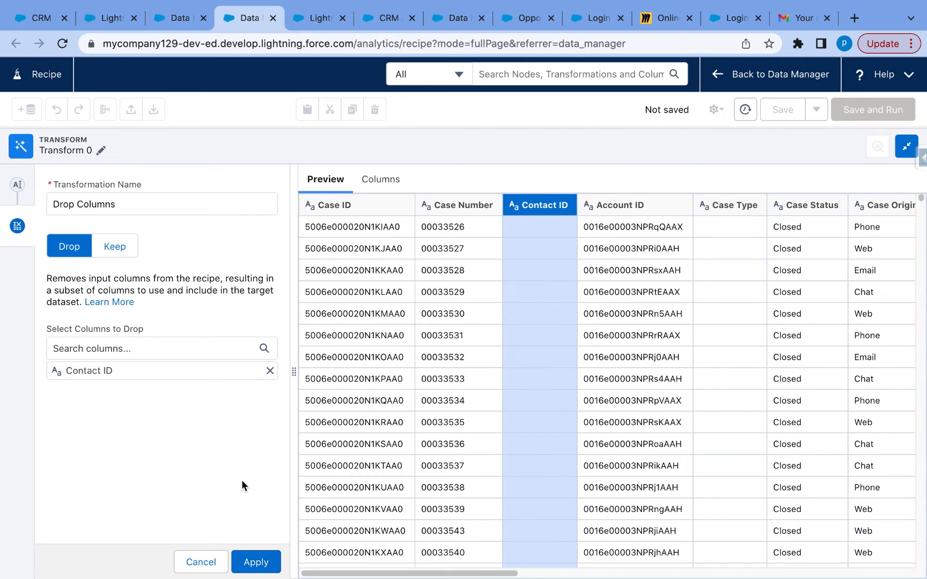
pyautogui.click(182, 349)
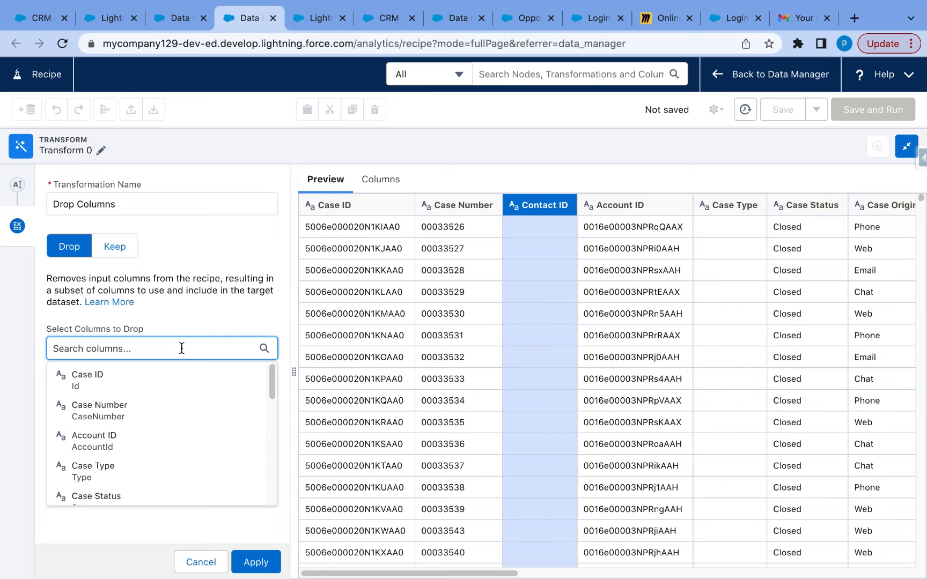
pyautogui.scroll(-5, 184, 432)
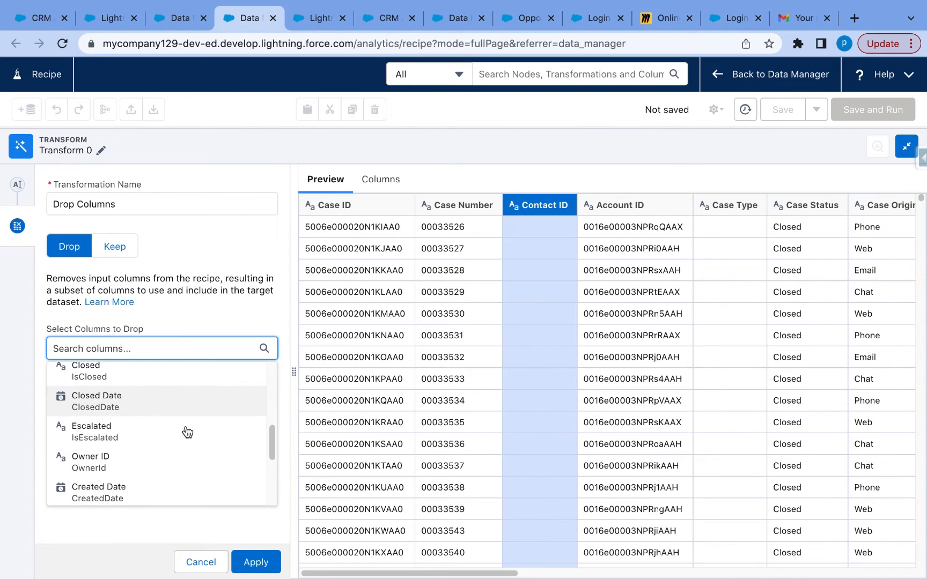
pyautogui.write('is')
pyautogui.press('BackSpace')
pyautogui.press('BackSpace')
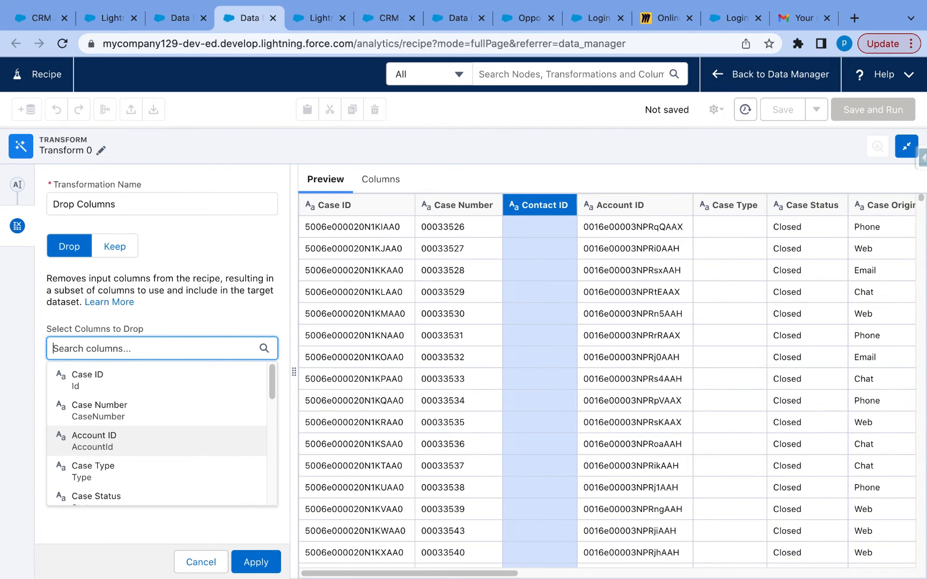
pyautogui.write('user')
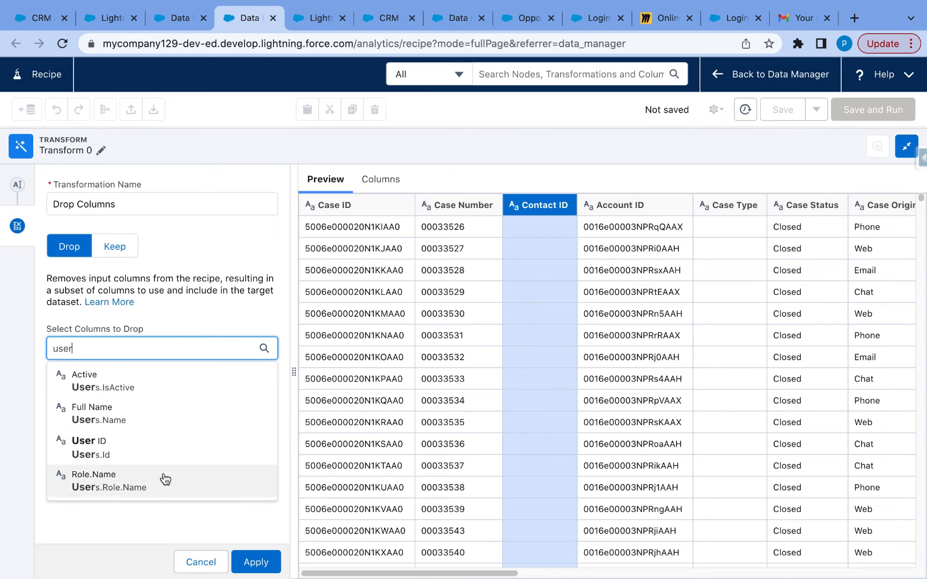
pyautogui.click(142, 443)
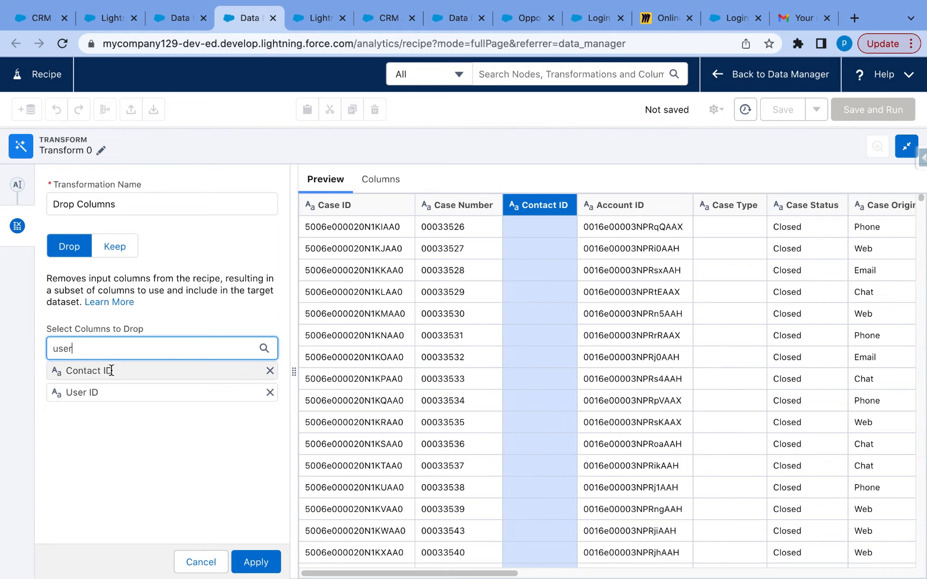
# - Add Case ID to the columns to drop and apply the transformation
pyautogui.click(106, 349)
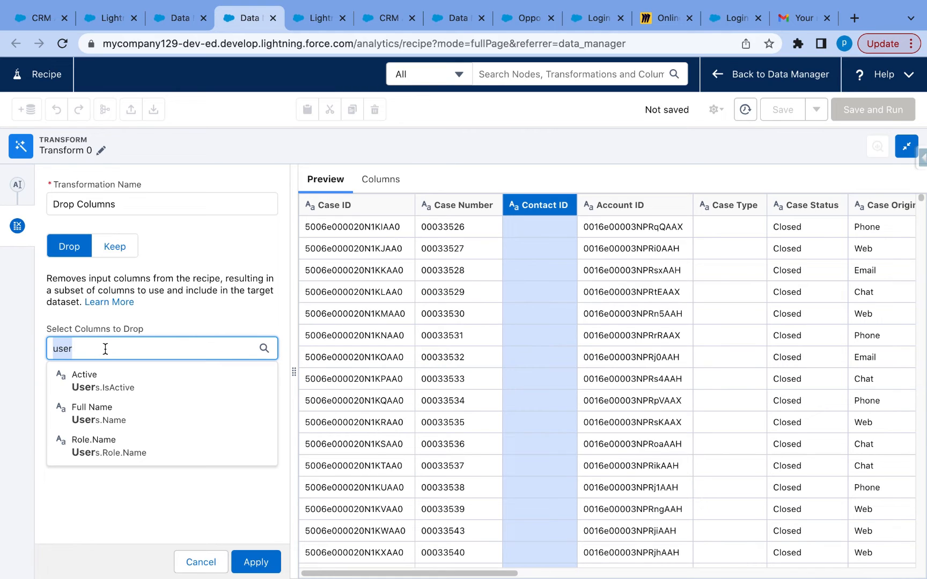
pyautogui.write('case')
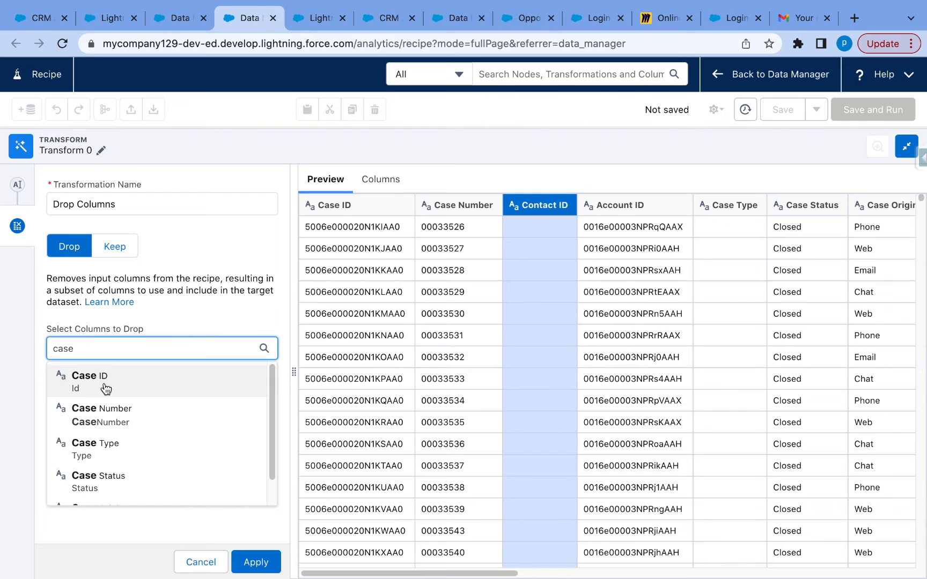
pyautogui.click(103, 382)
pyautogui.click(255, 561)
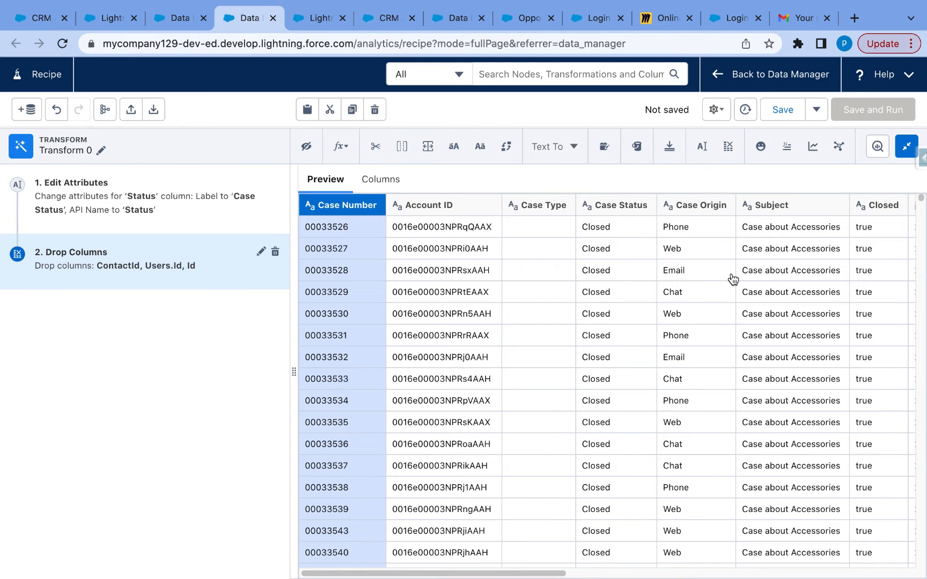
# - Look over the remaining columns and check which type conversions are offered for the Case Status text column
pyautogui.hscroll(4, 732, 279)
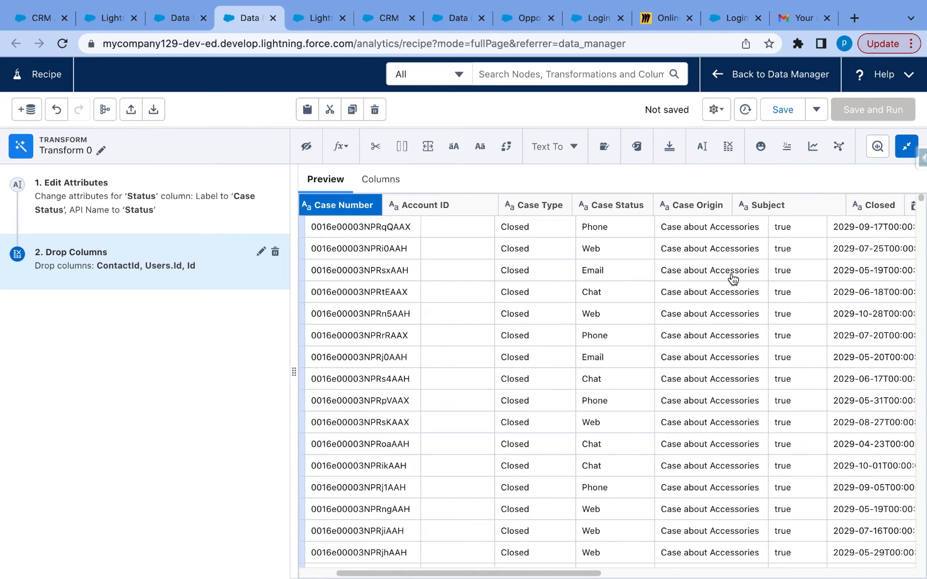
pyautogui.hscroll(-4, 733, 279)
pyautogui.click(623, 205)
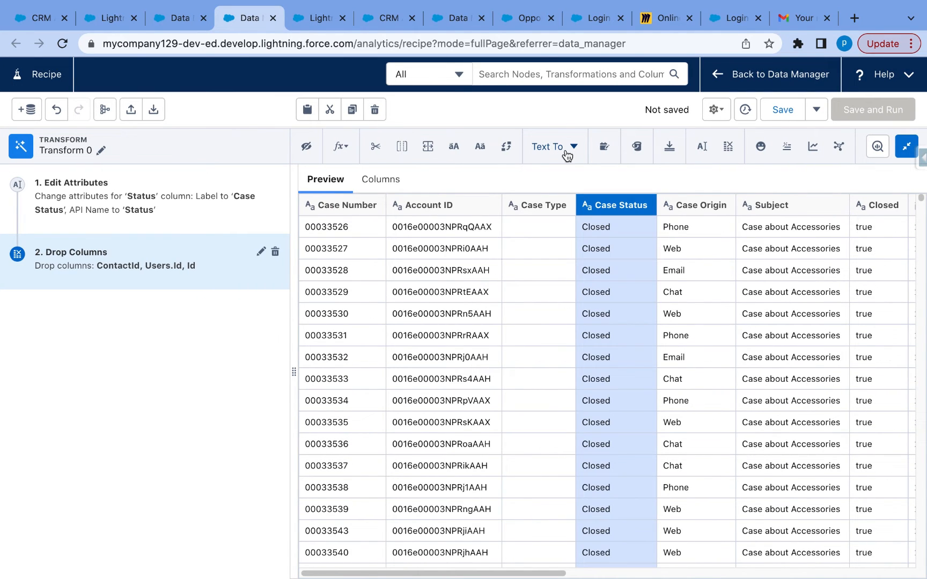
pyautogui.click(576, 152)
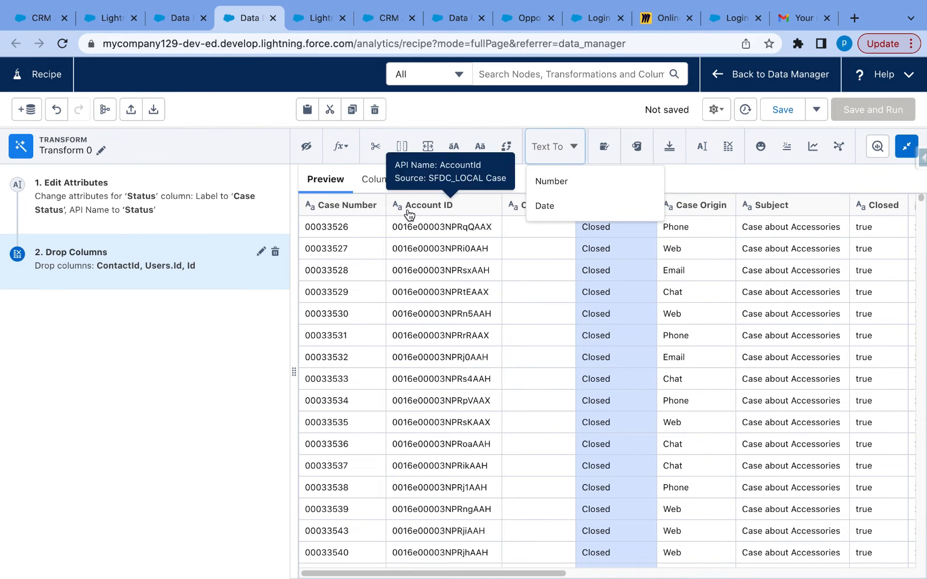
pyautogui.click(331, 209)
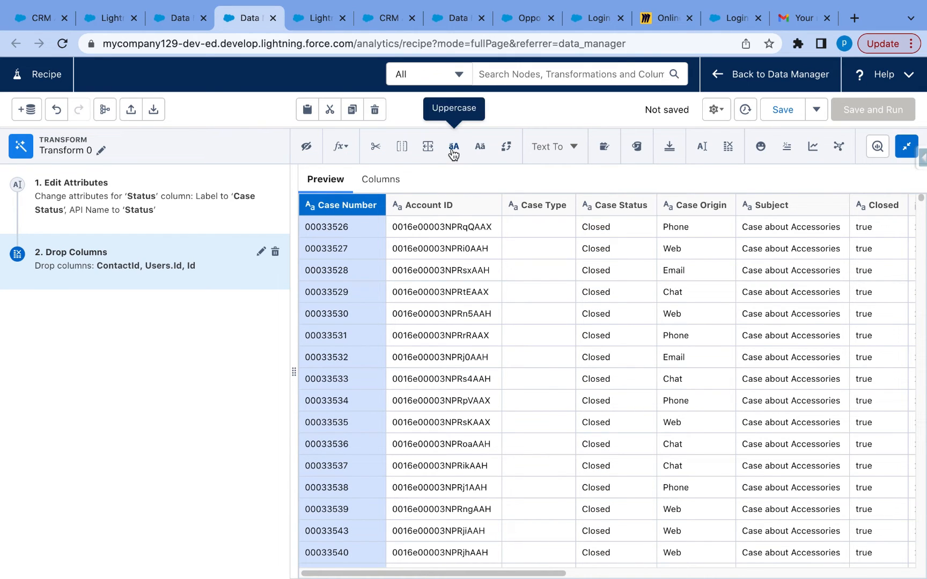
# - Start a custom formula transformation from the Case Status column
pyautogui.click(602, 208)
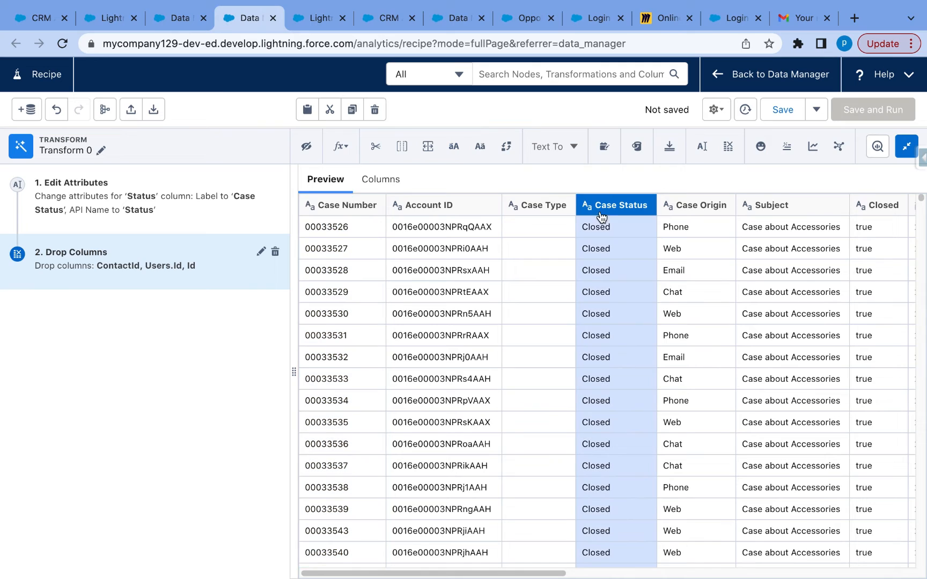
pyautogui.click(346, 150)
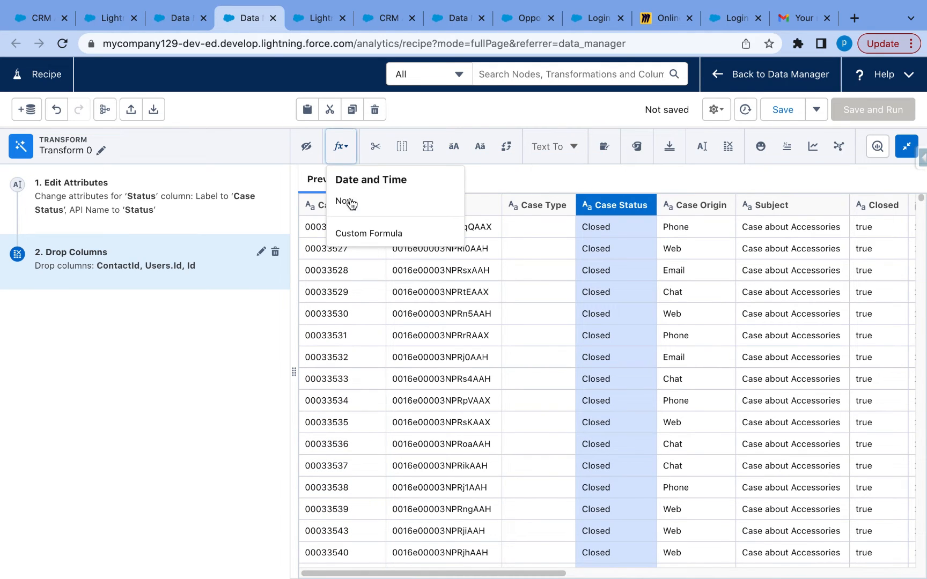
pyautogui.click(355, 235)
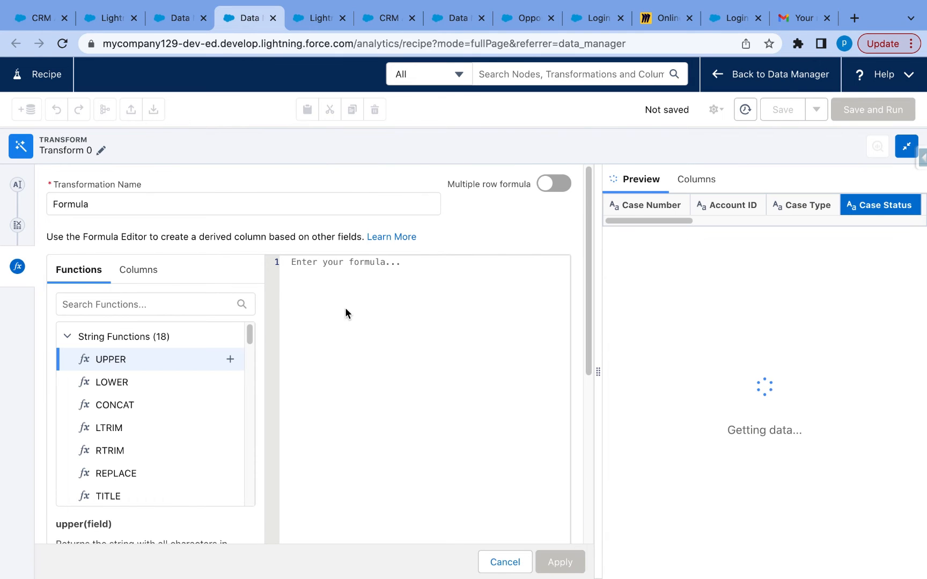
# - Examine the formula editor's function categories and the output types it offers
pyautogui.scroll(-2, 145, 408)
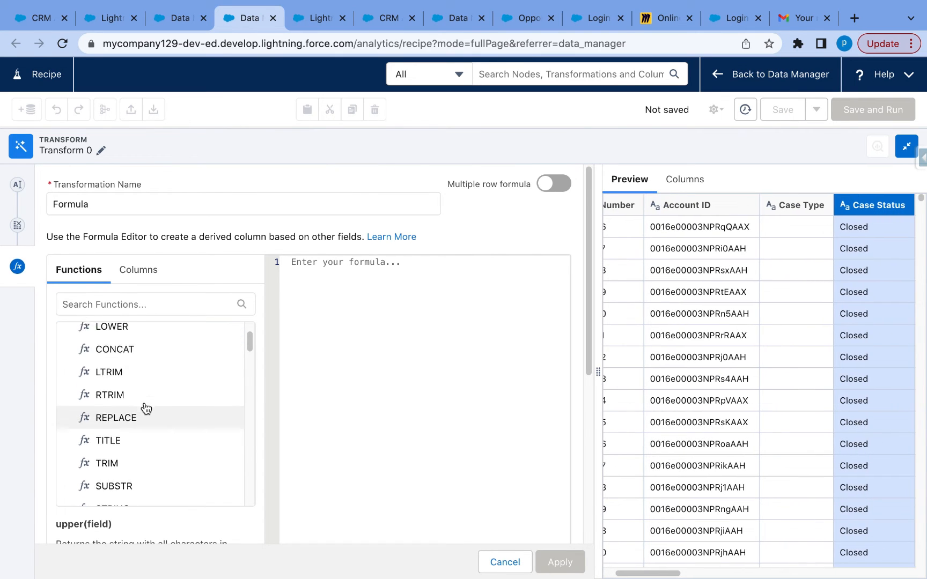
pyautogui.scroll(2, 145, 408)
pyautogui.click(67, 337)
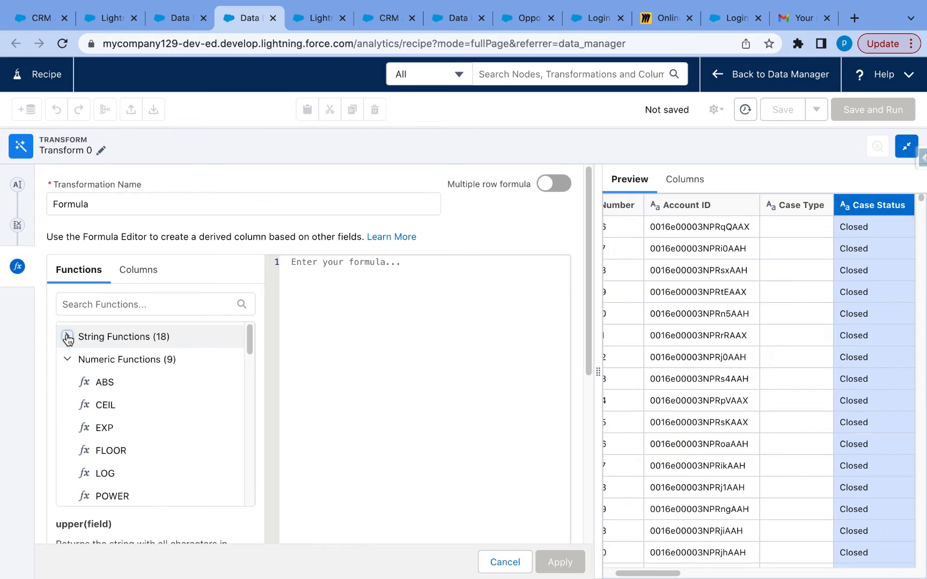
pyautogui.click(67, 361)
pyautogui.click(67, 382)
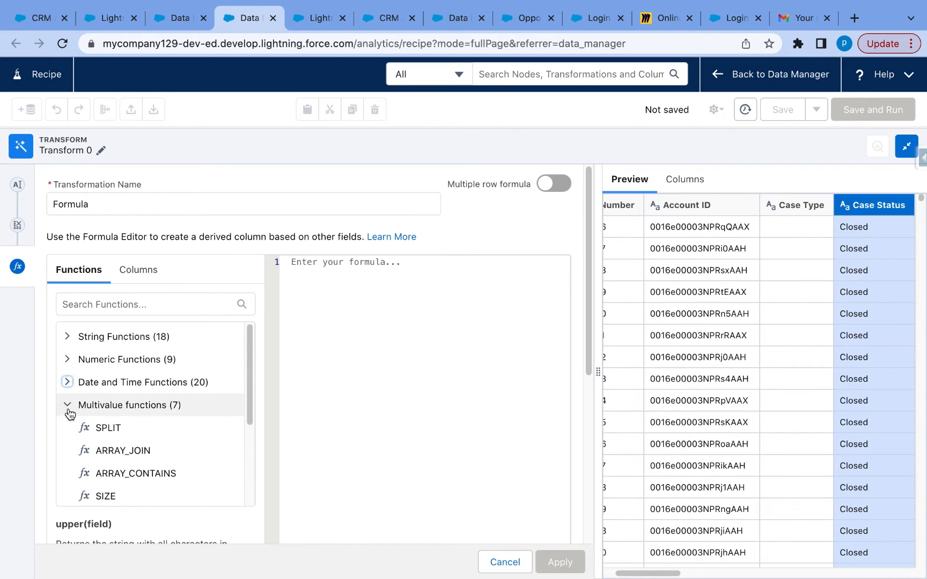
pyautogui.click(67, 405)
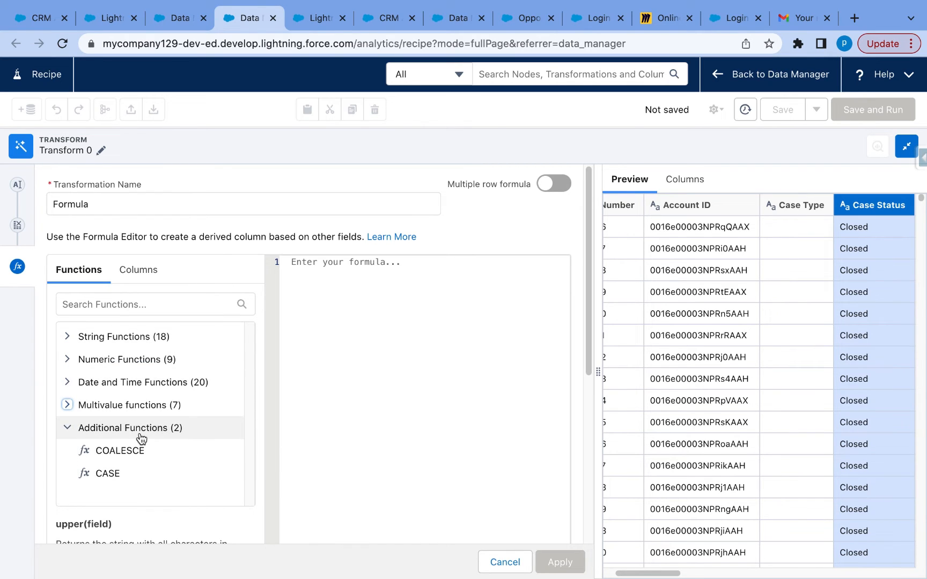
pyautogui.scroll(-5, 141, 438)
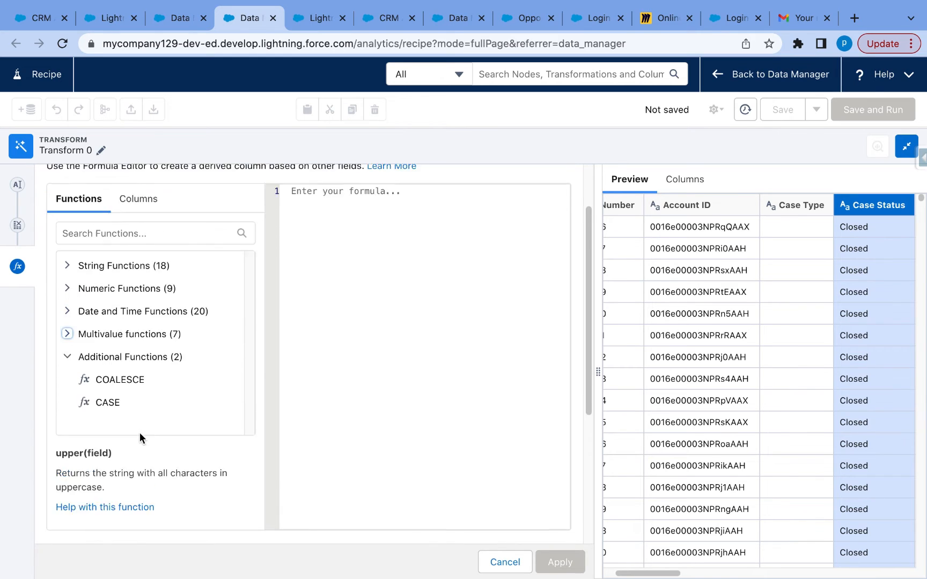
pyautogui.scroll(-1, 140, 432)
pyautogui.click(228, 350)
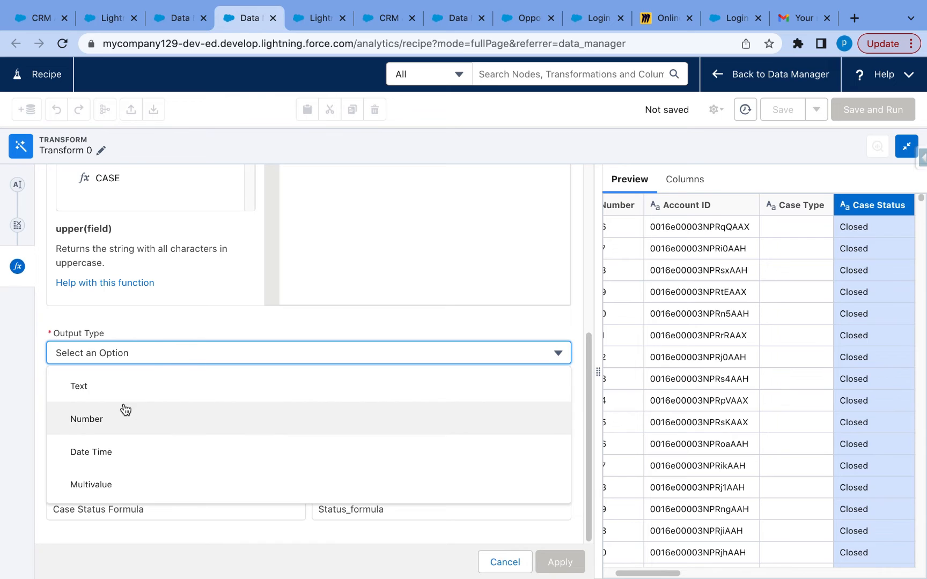
pyautogui.click(198, 319)
pyautogui.scroll(6, 173, 392)
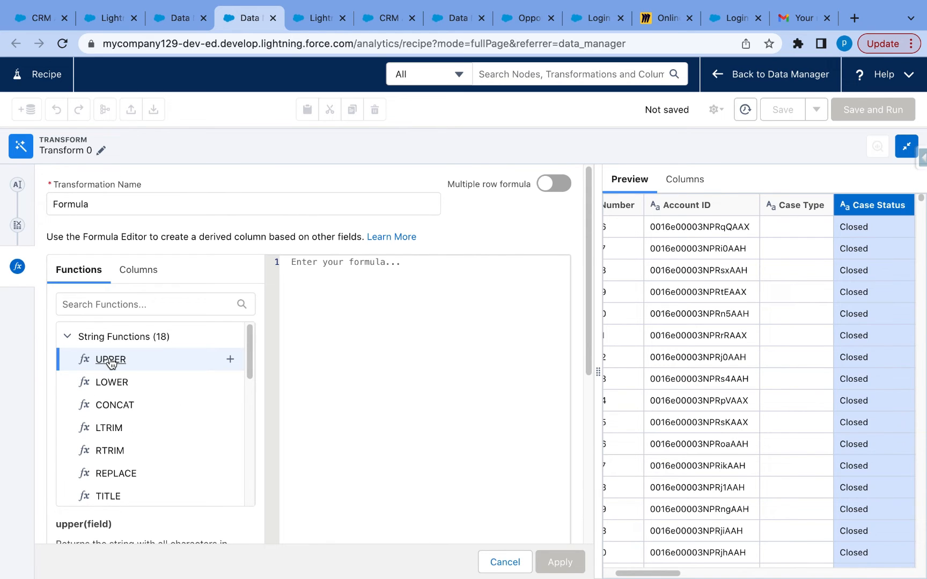
# - Insert the UPPER function into the formula with Case Status as its field, giving upper(Status)
pyautogui.click(231, 360)
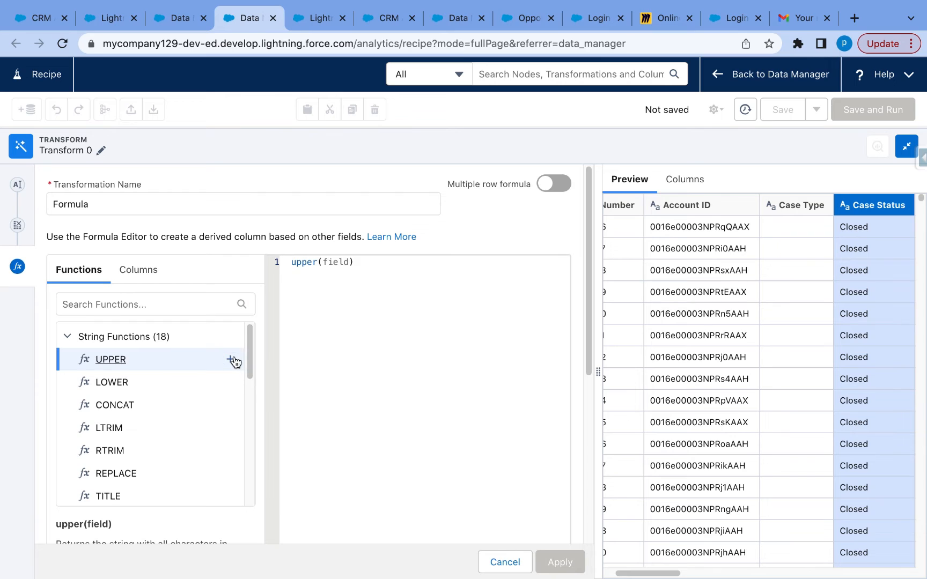
pyautogui.doubleClick(340, 263)
pyautogui.write('Cas')
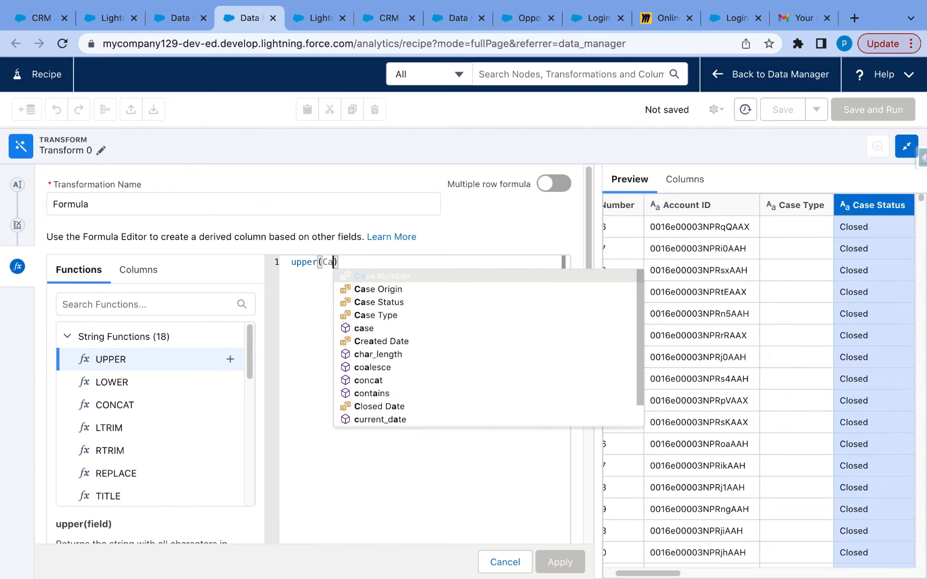
pyautogui.click(361, 303)
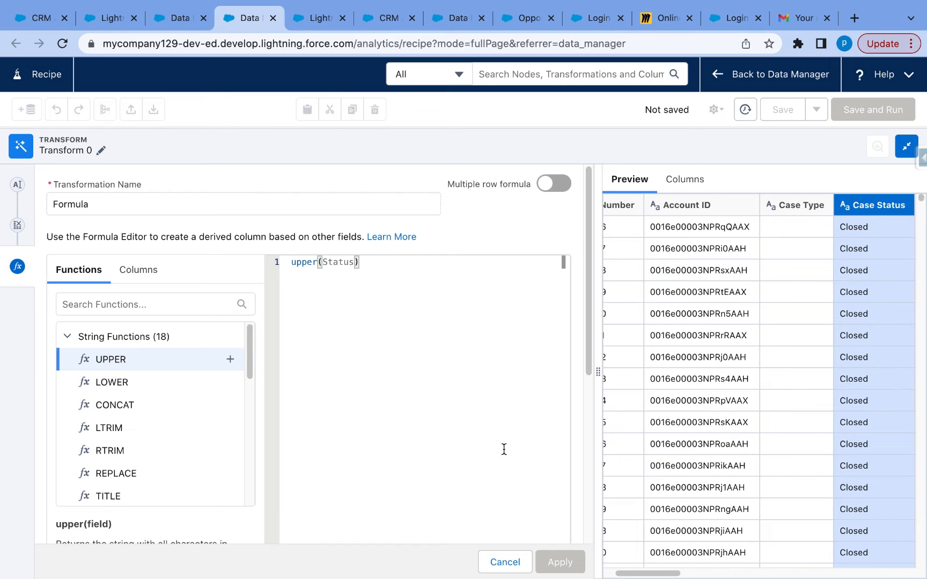
# - Set the formula's output type to Text and apply it as a new column
pyautogui.scroll(-1, 582, 443)
pyautogui.scroll(-4, 582, 442)
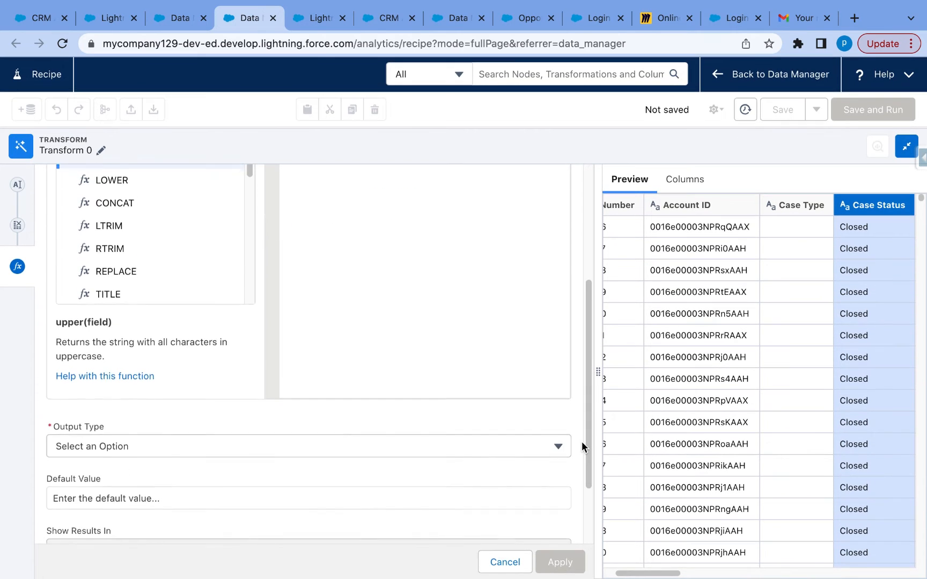
pyautogui.click(555, 422)
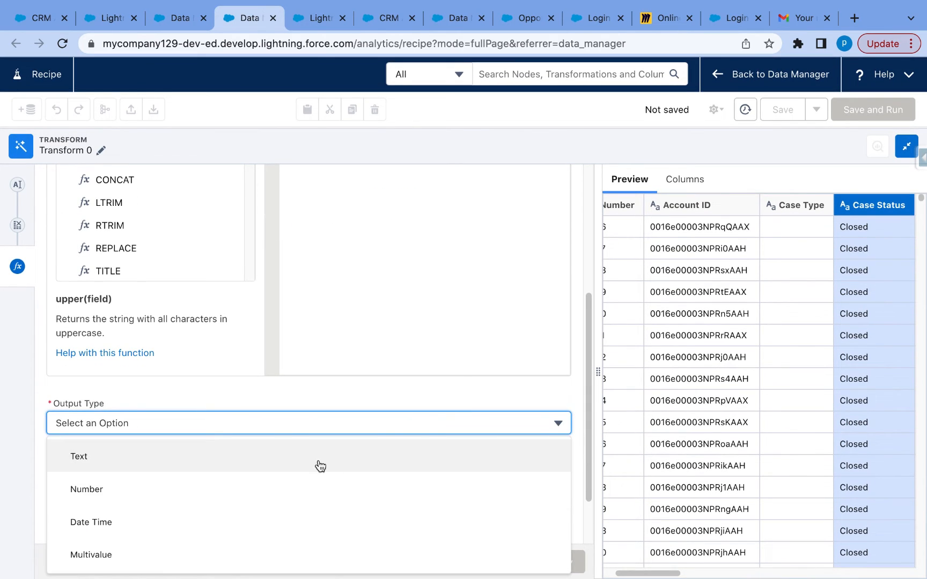
pyautogui.click(317, 457)
pyautogui.scroll(-1, 370, 492)
pyautogui.scroll(-1, 370, 492)
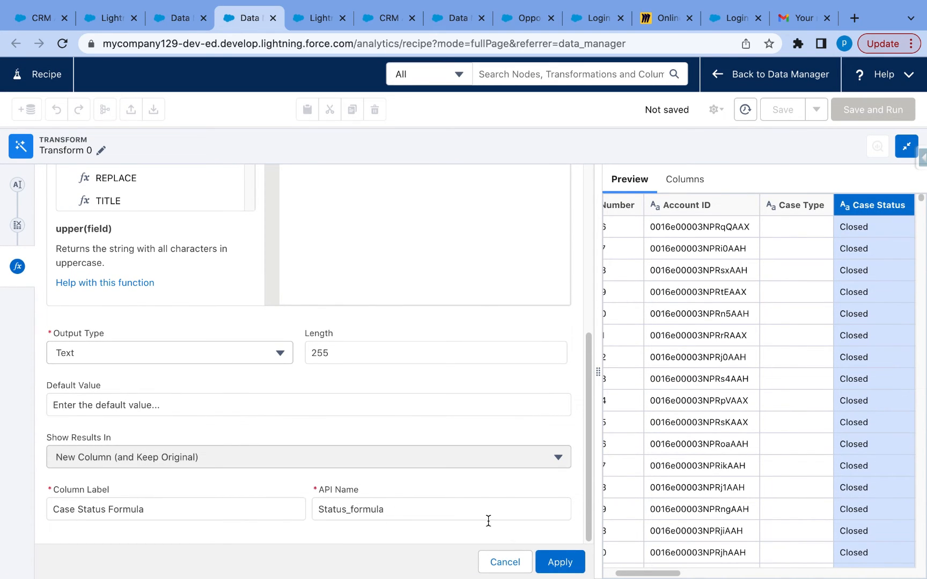
pyautogui.click(550, 562)
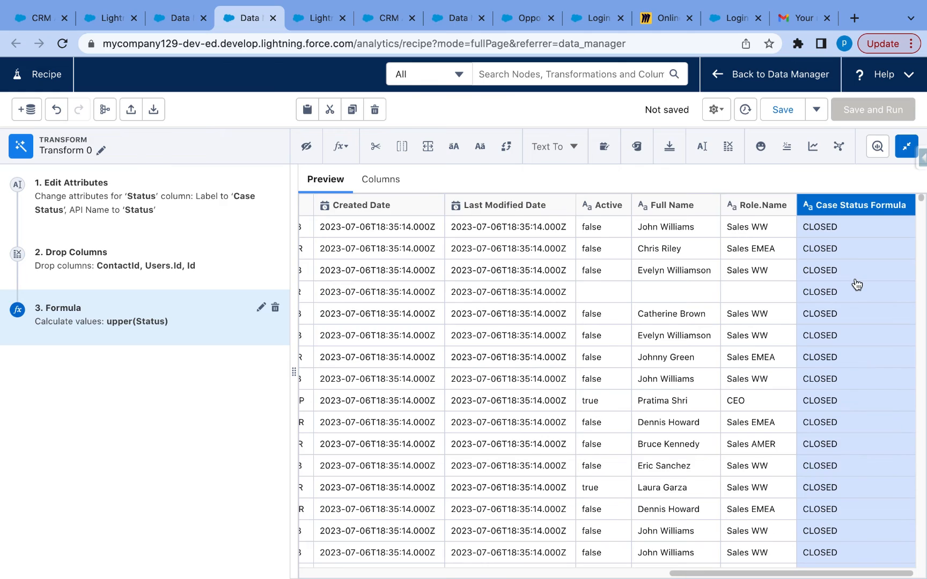
# - Compare the original Case Status column with the Case Status Formula column in the preview
pyautogui.hscroll(-2, 857, 284)
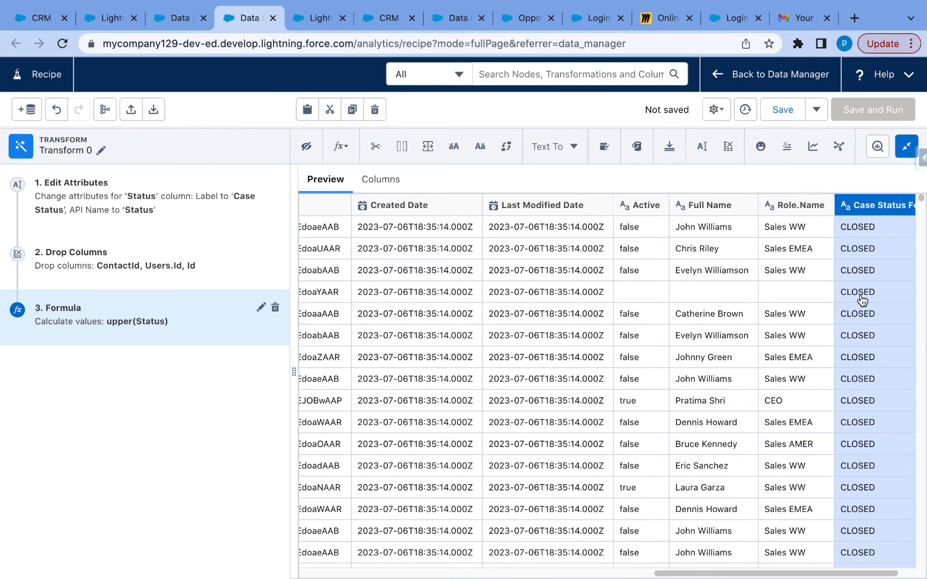
pyautogui.hscroll(-5, 861, 299)
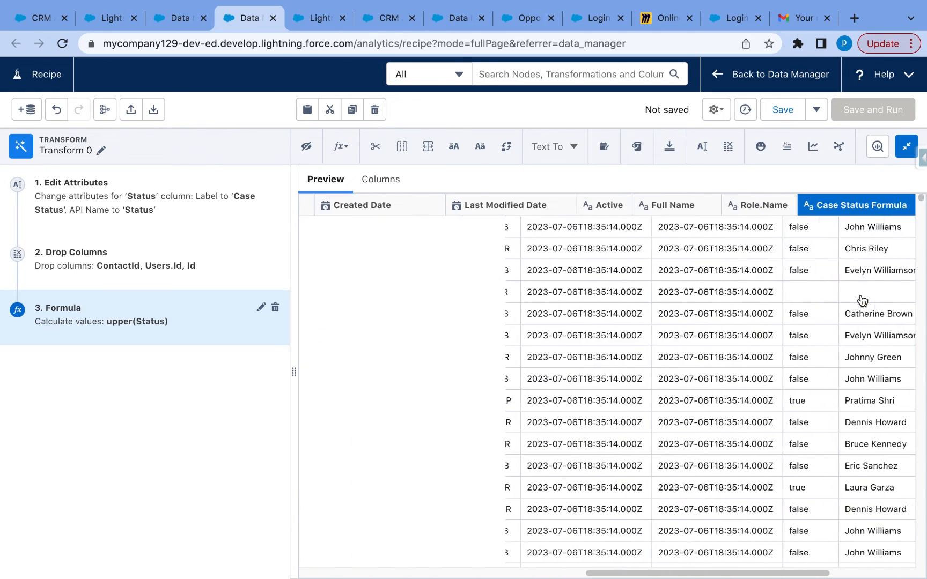
pyautogui.hscroll(-15, 862, 299)
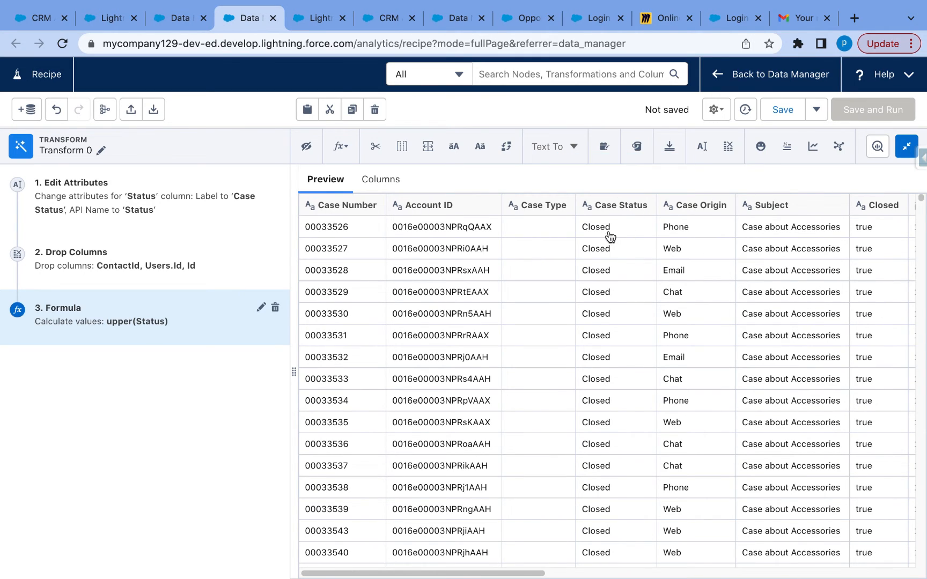
pyautogui.hscroll(10, 708, 290)
pyautogui.hscroll(2, 709, 289)
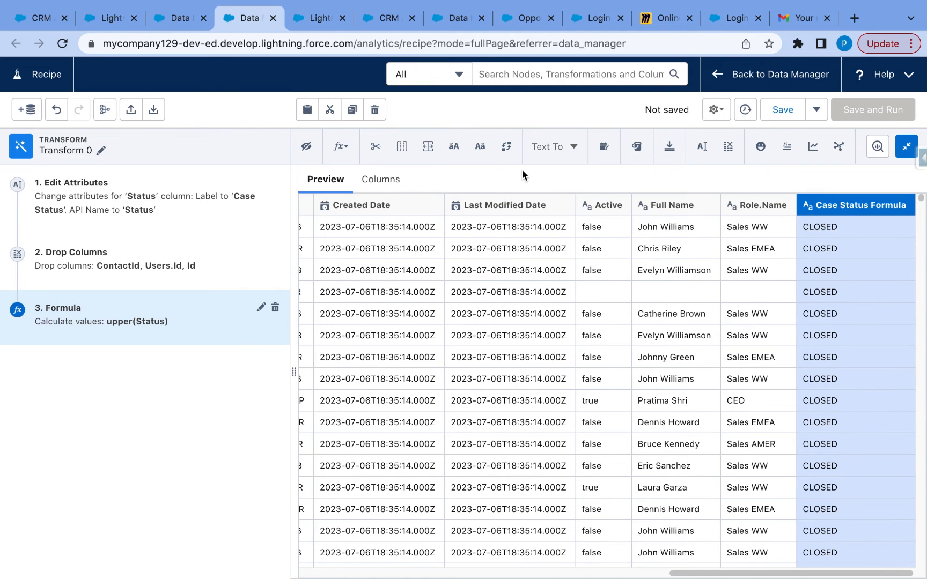
pyautogui.click(506, 149)
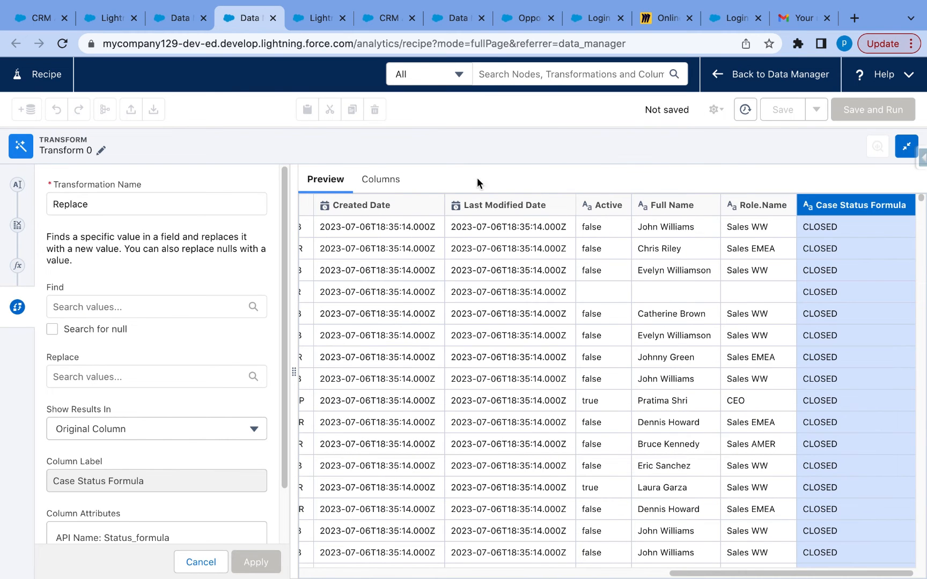
pyautogui.click(172, 303)
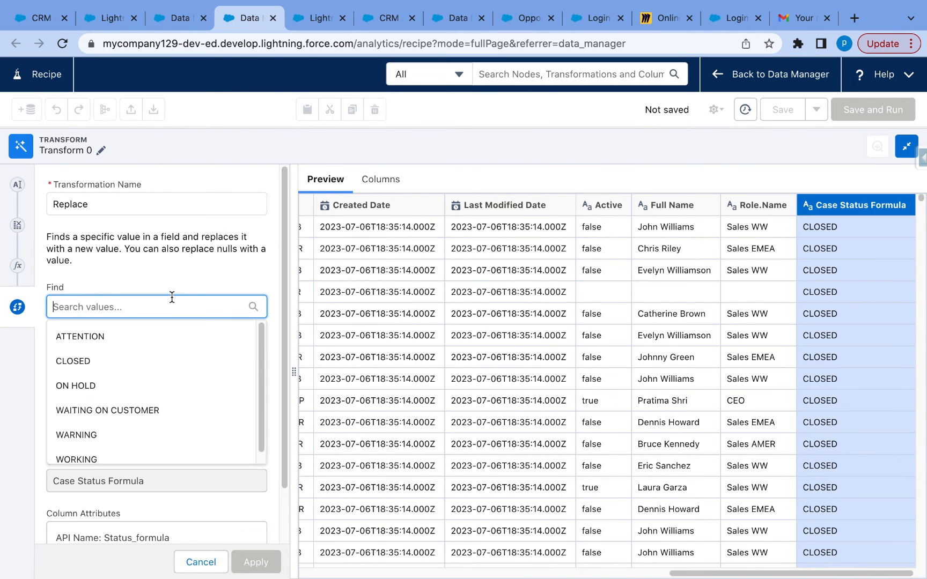
pyautogui.click(117, 358)
pyautogui.click(109, 382)
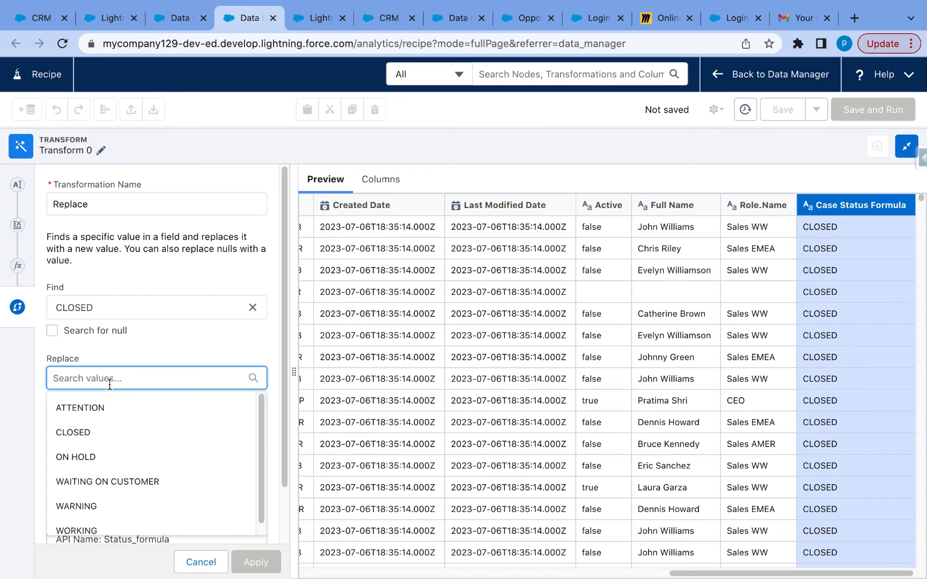
pyautogui.click(136, 345)
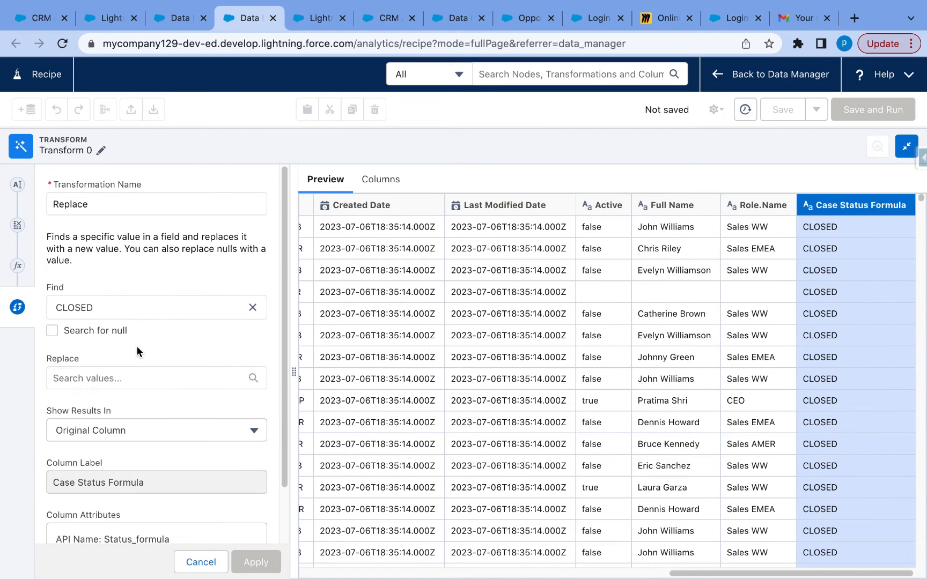
pyautogui.scroll(-1, 118, 409)
pyautogui.scroll(1, 117, 409)
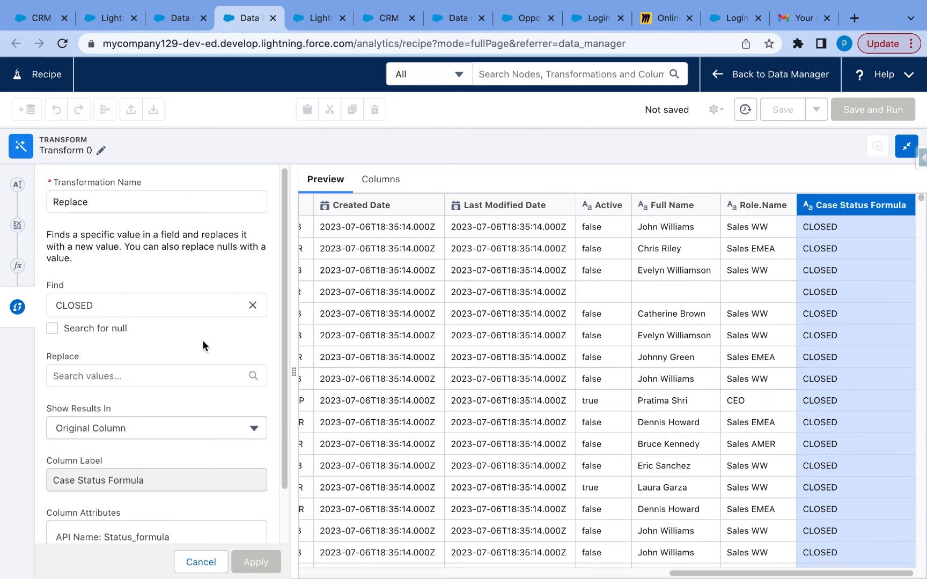
pyautogui.click(201, 562)
# - Save the recipe under the name "Test Recipe for Case" with the version description 1
pyautogui.hscroll(10, 511, 370)
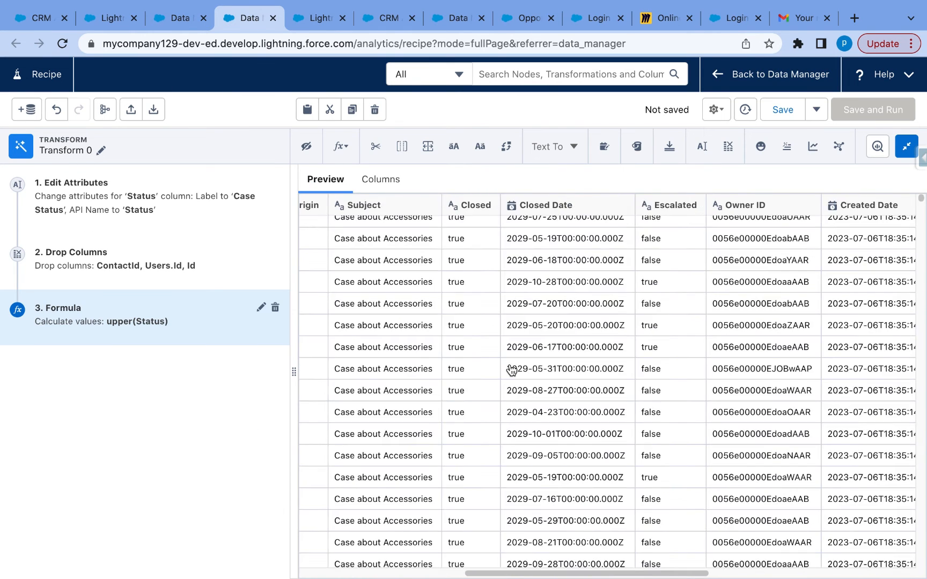
pyautogui.click(799, 115)
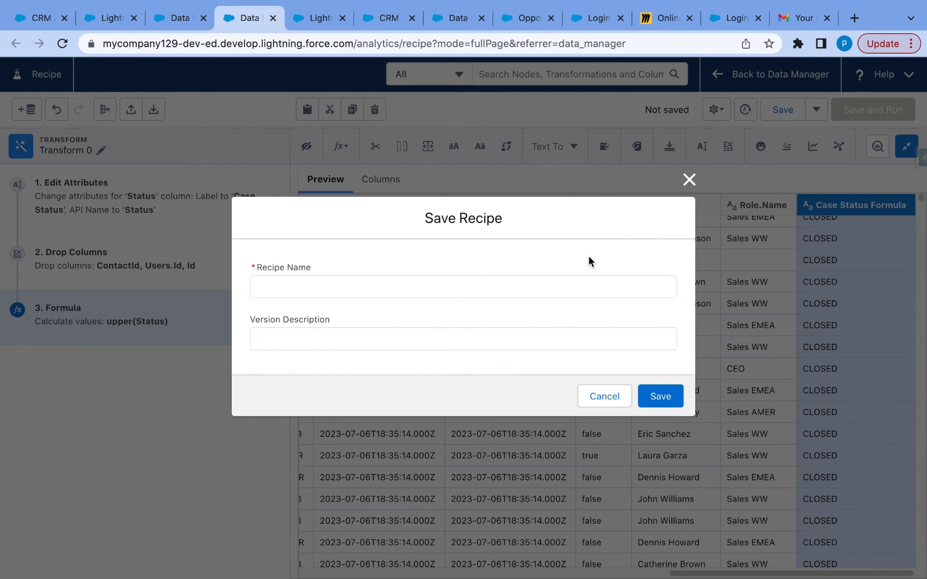
pyautogui.click(563, 287)
pyautogui.write('Test Recipe for Case')
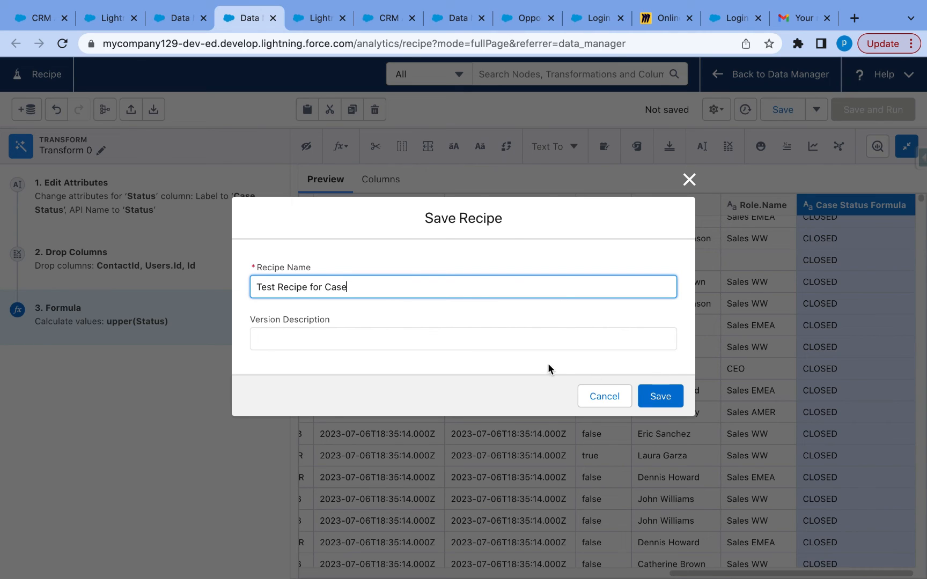
pyautogui.click(541, 335)
pyautogui.write('1')
pyautogui.click(658, 397)
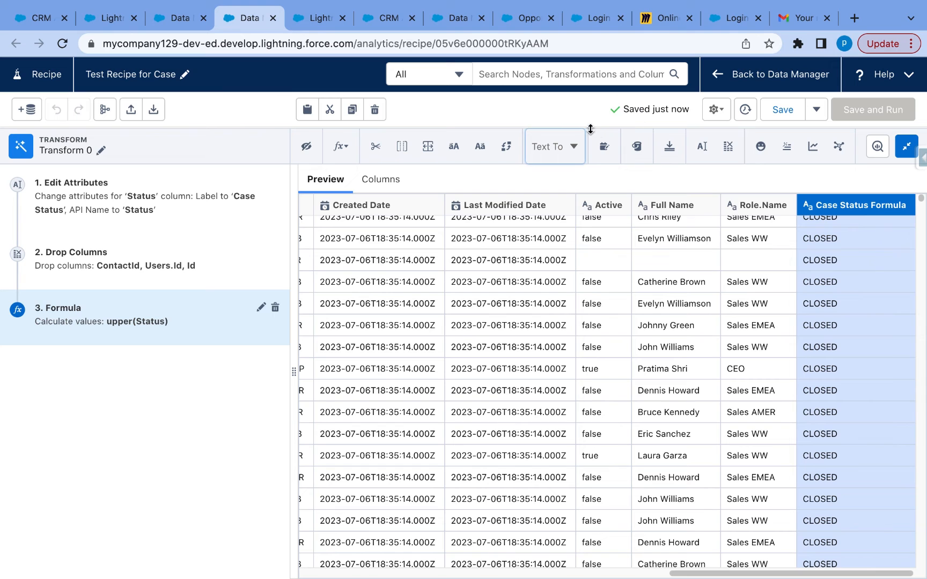
# - Add an Output node after Transform 0 and keep Dataset as its write target
pyautogui.moveTo(590, 129); pyautogui.dragTo(606, 488)
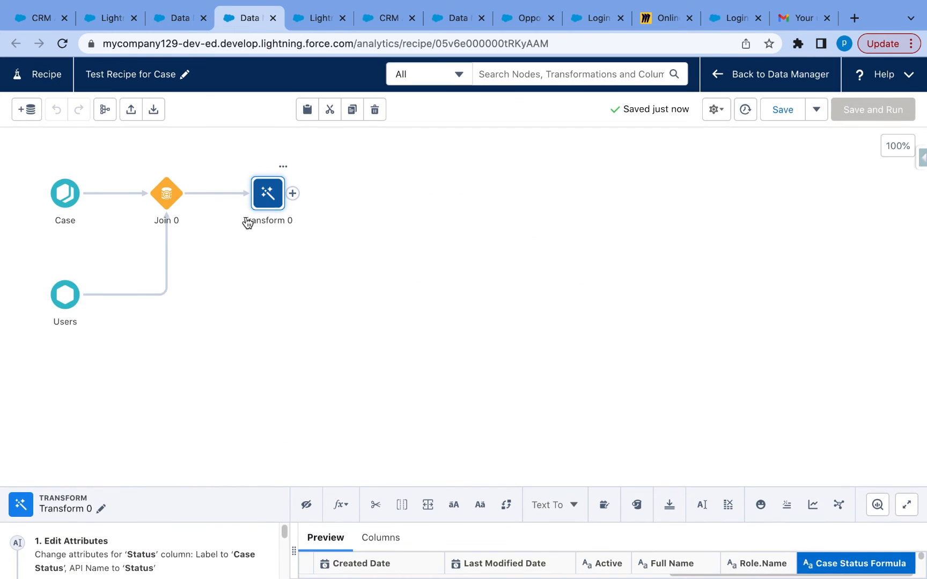
pyautogui.click(293, 196)
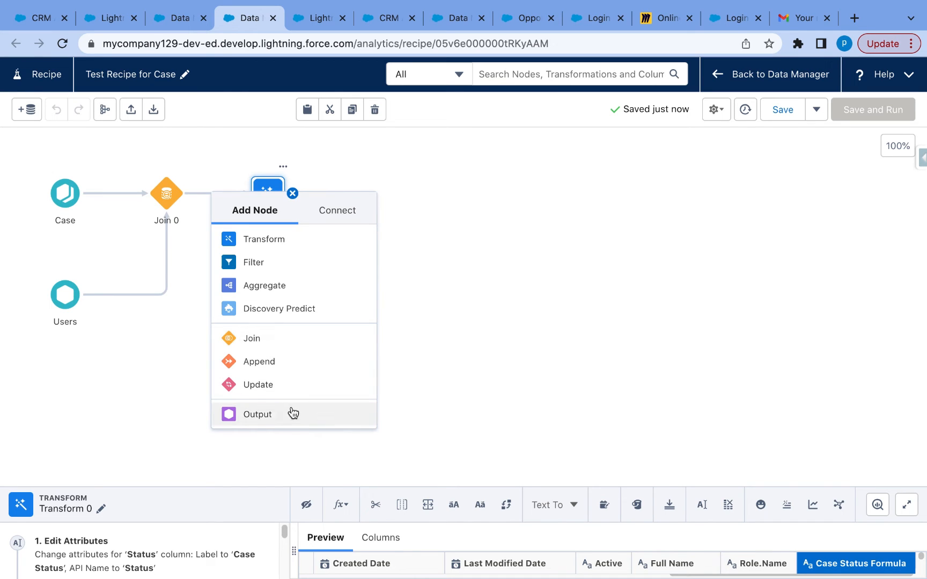
pyautogui.click(246, 420)
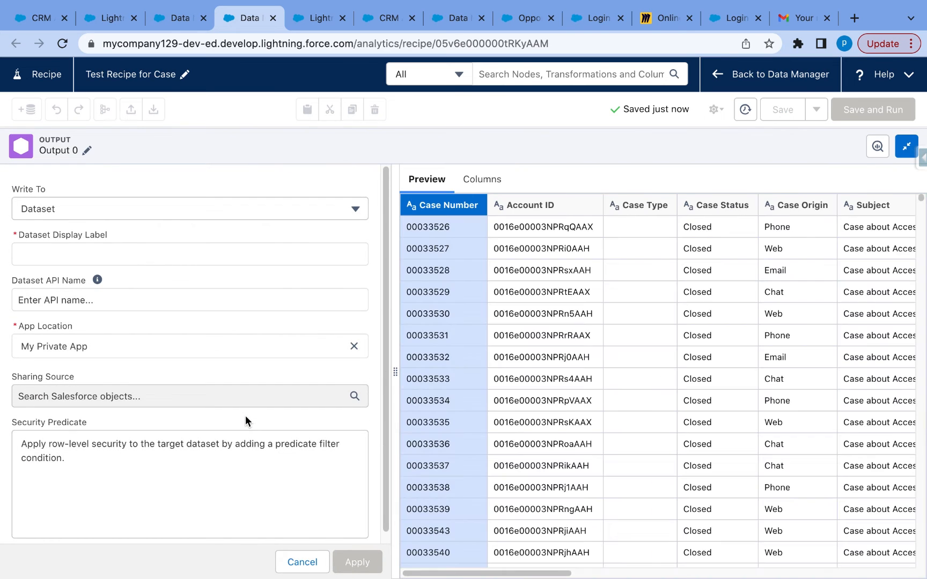
pyautogui.click(355, 209)
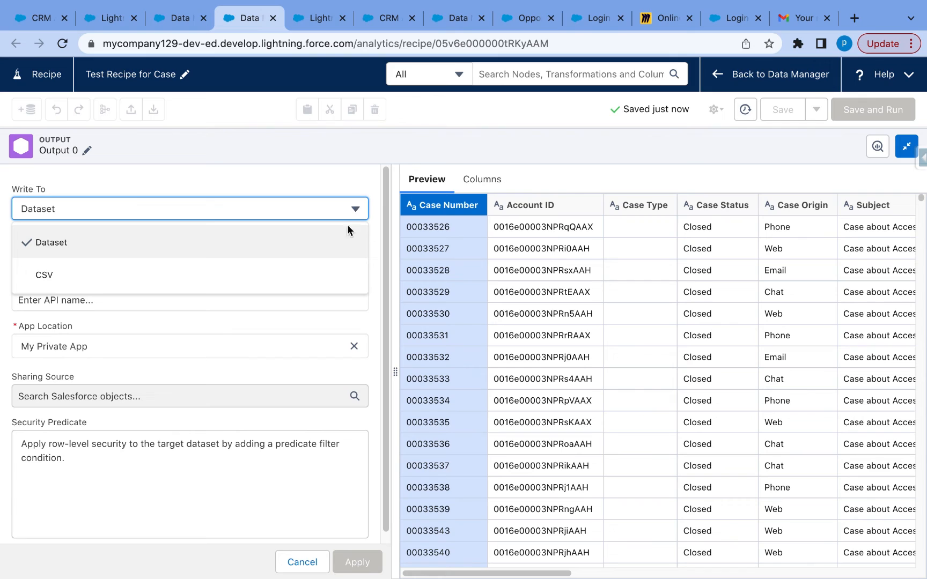
pyautogui.click(336, 257)
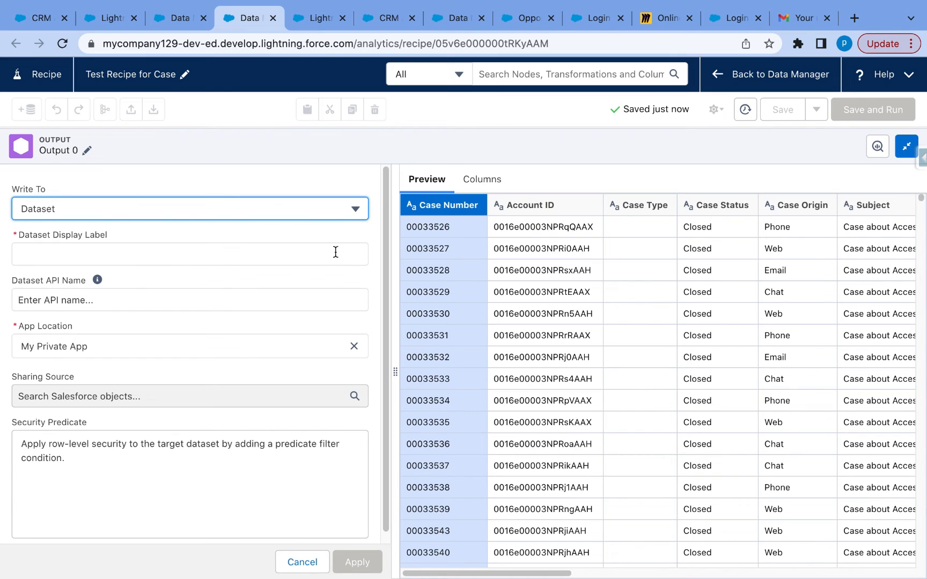
# - Set the output dataset's display label and API name to CaseOwner and apply the node
pyautogui.click(335, 252)
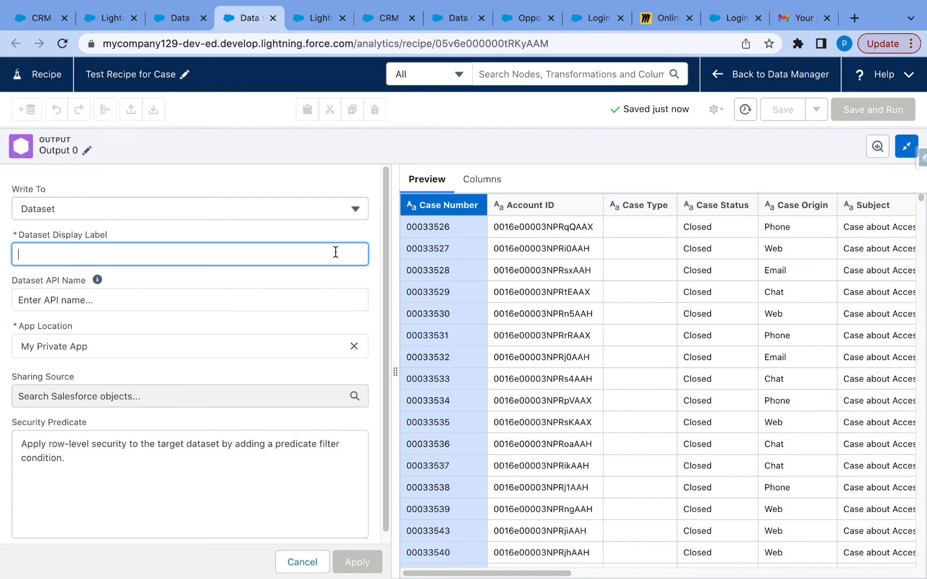
pyautogui.write('CaseOwner')
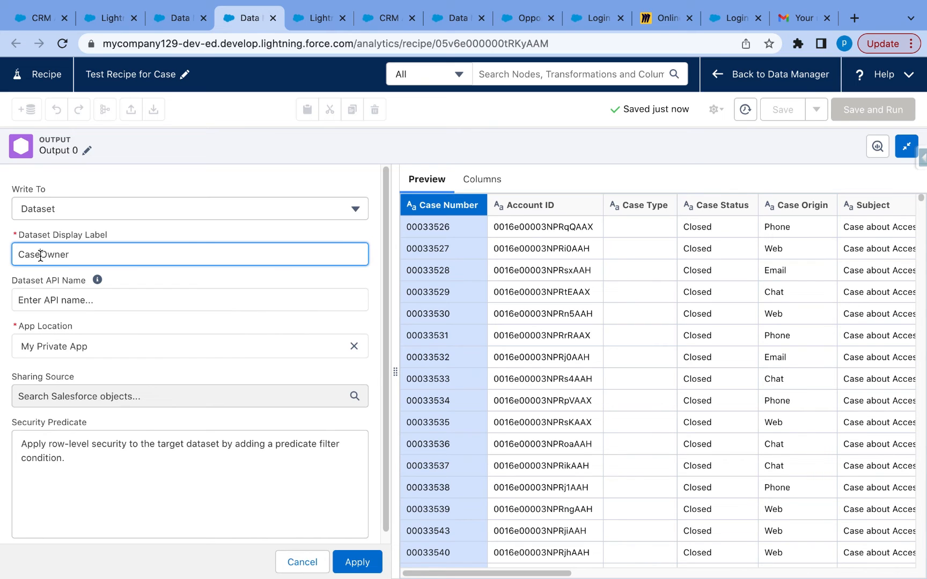
pyautogui.click(49, 300)
pyautogui.write('Cas')
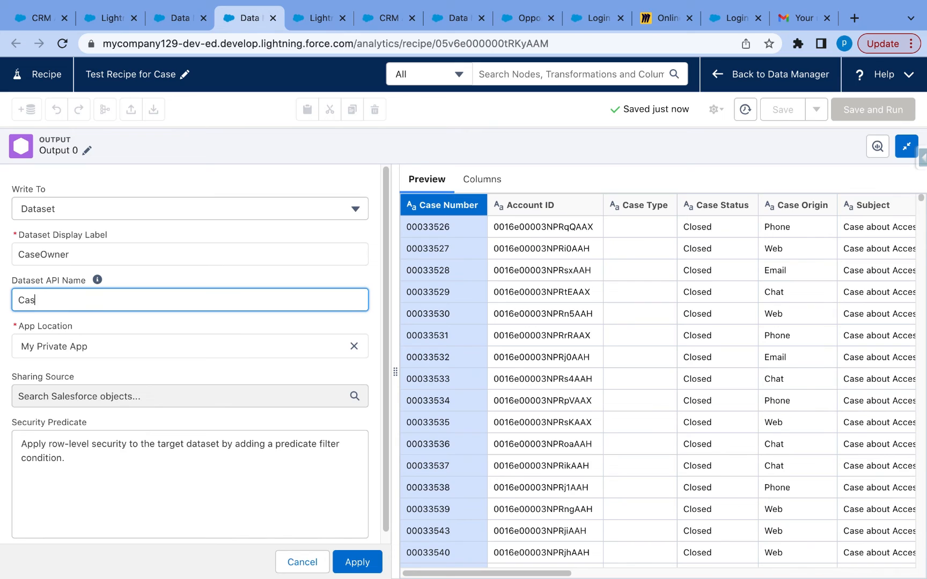
pyautogui.write('eOwnw')
pyautogui.scroll(-1, 269, 477)
pyautogui.scroll(1, 269, 477)
pyautogui.click(348, 560)
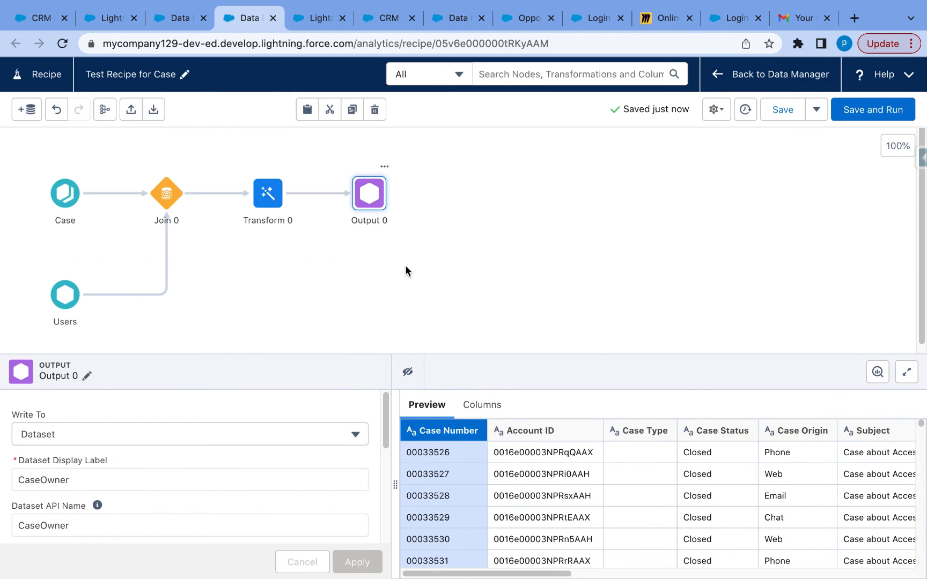
# - Save and run the recipe, and check its job status in Data Manager's Jobs Monitor
pyautogui.click(865, 115)
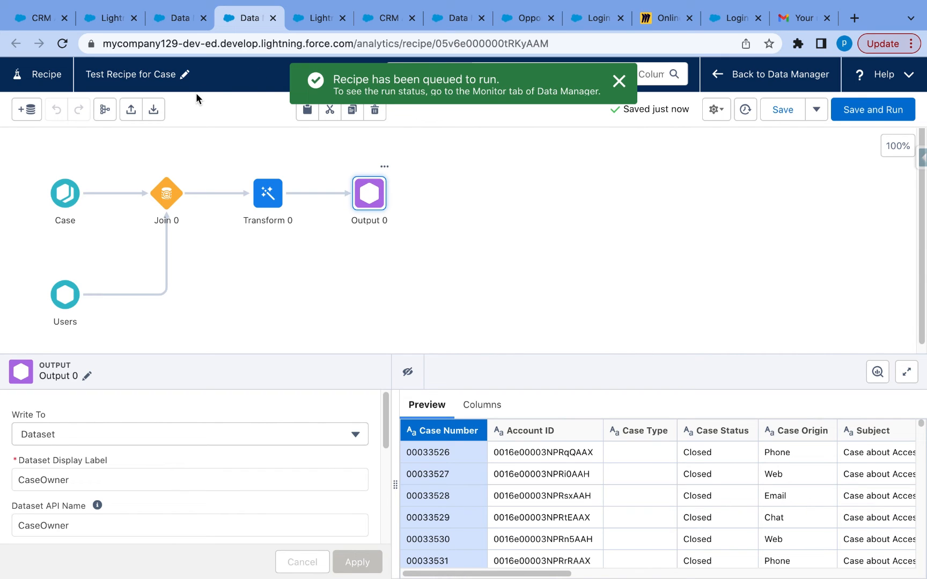
pyautogui.click(177, 24)
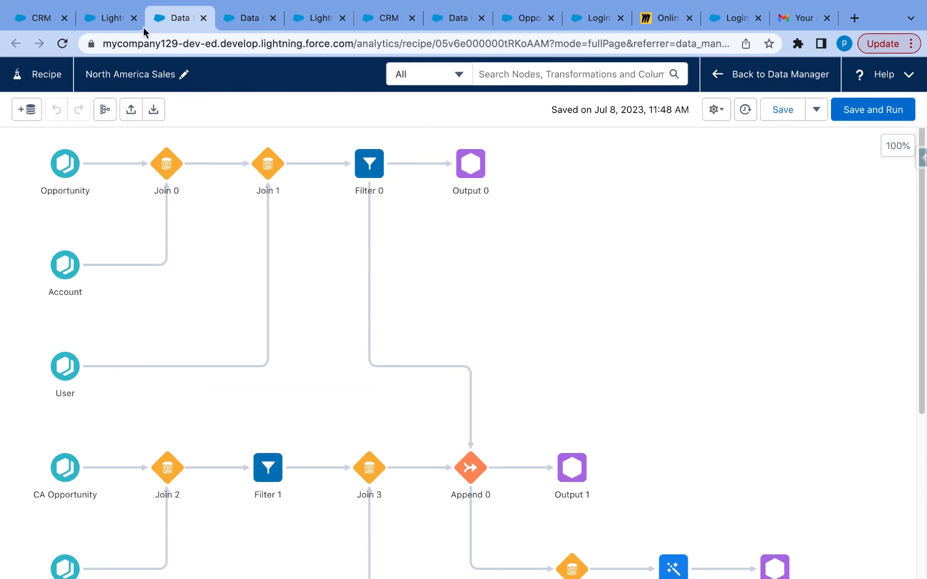
pyautogui.click(103, 16)
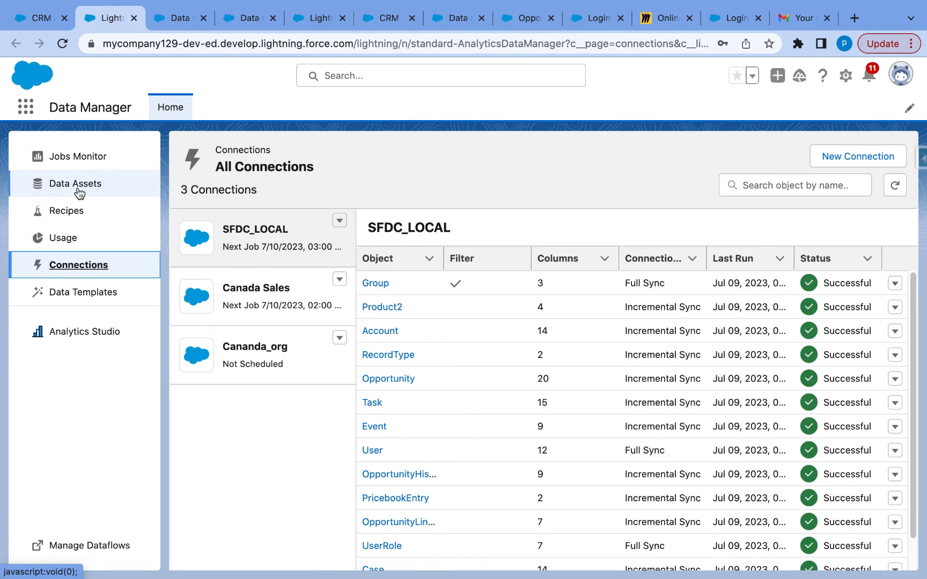
pyautogui.click(80, 161)
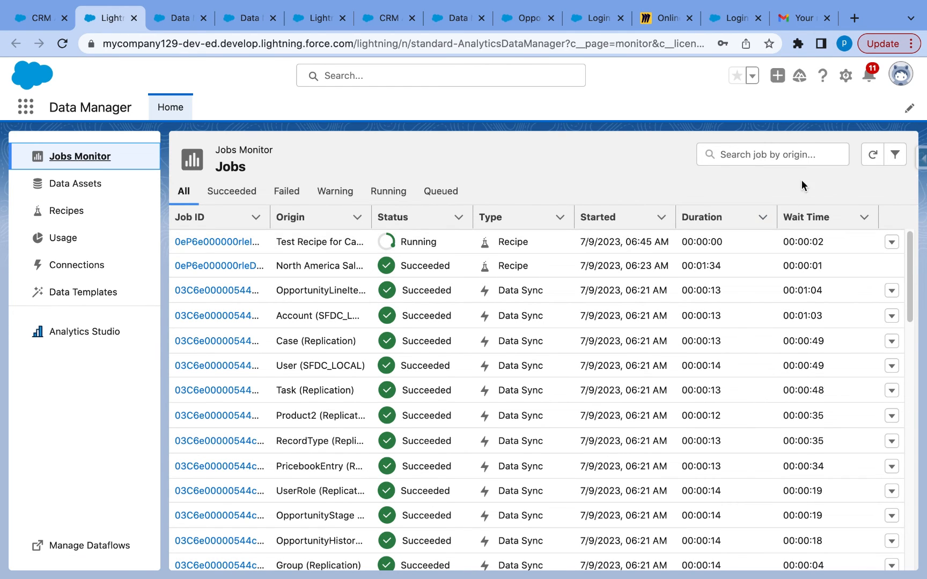
pyautogui.click(876, 155)
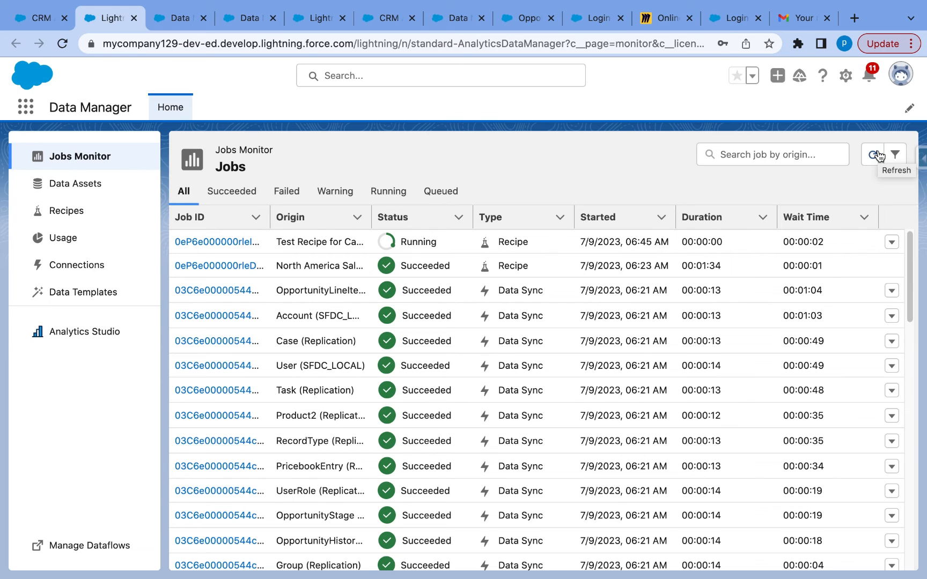
# - Examine the North America Sales recipe's flow from its source objects through the joins, filters and append to its outputs
pyautogui.click(177, 21)
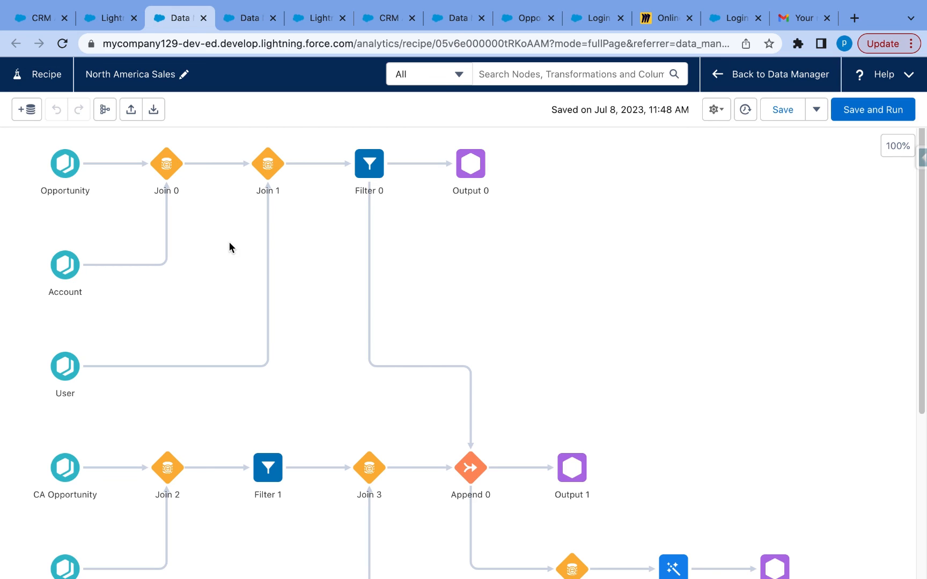
pyautogui.moveTo(272, 302)
pyautogui.scroll(1, 424, 329)
pyautogui.scroll(-4, 424, 328)
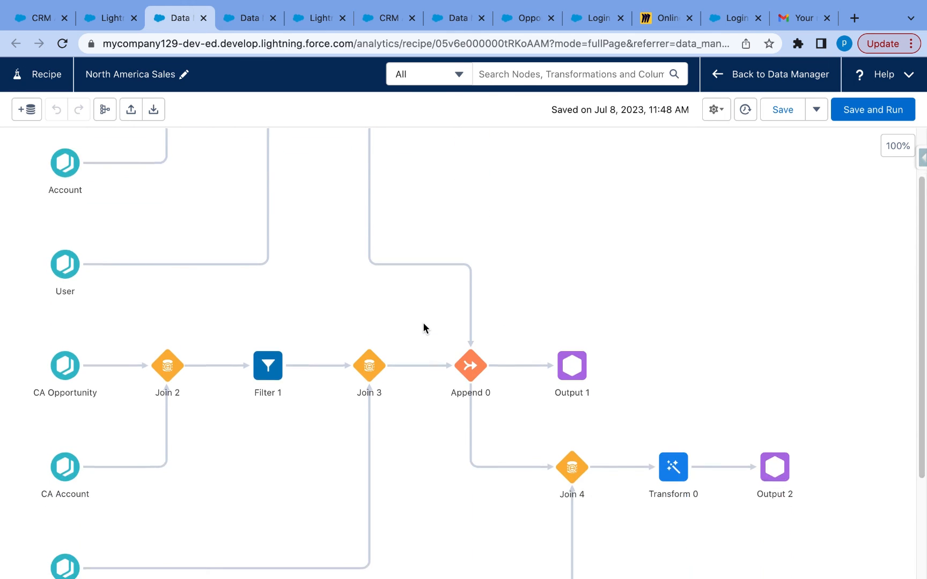
pyautogui.scroll(1, 424, 328)
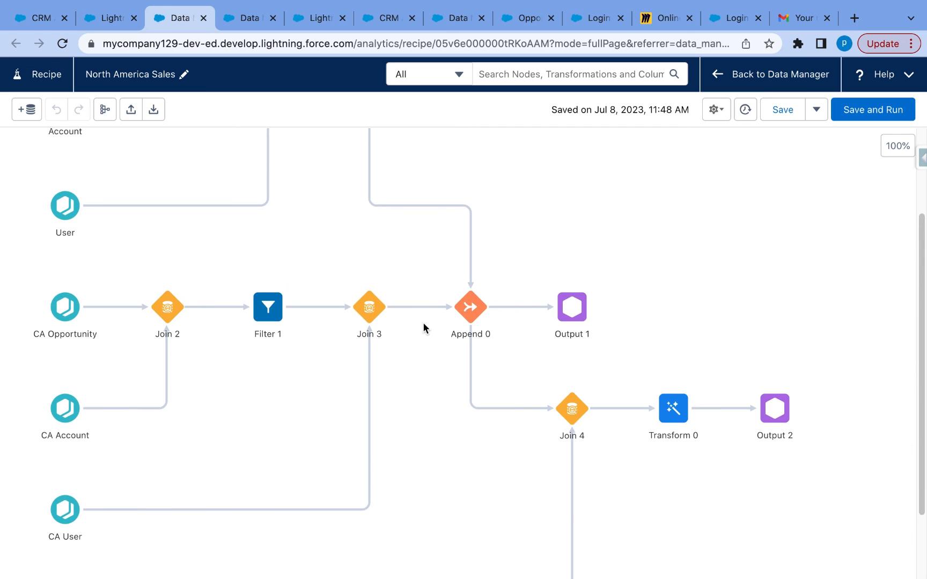
pyautogui.click(64, 321)
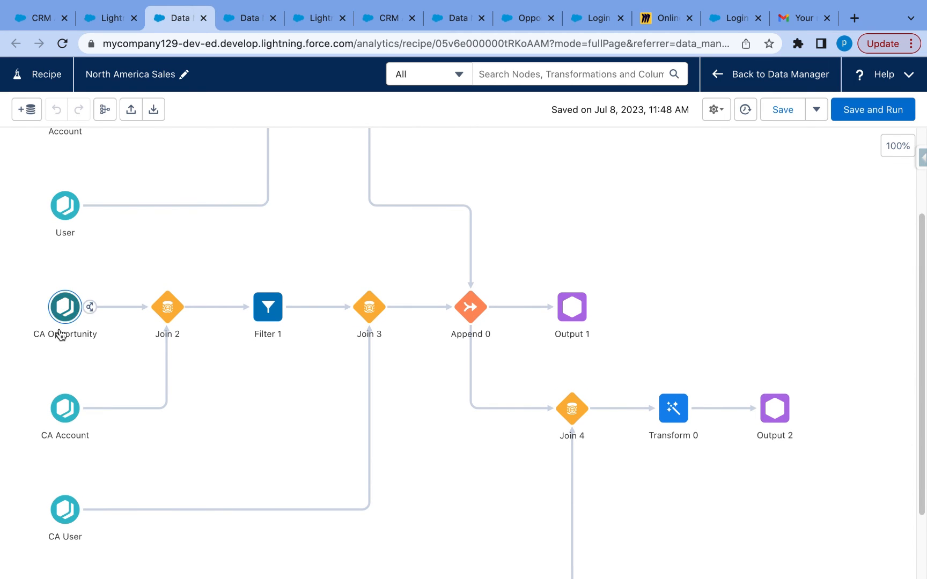
pyautogui.scroll(-1, 615, 262)
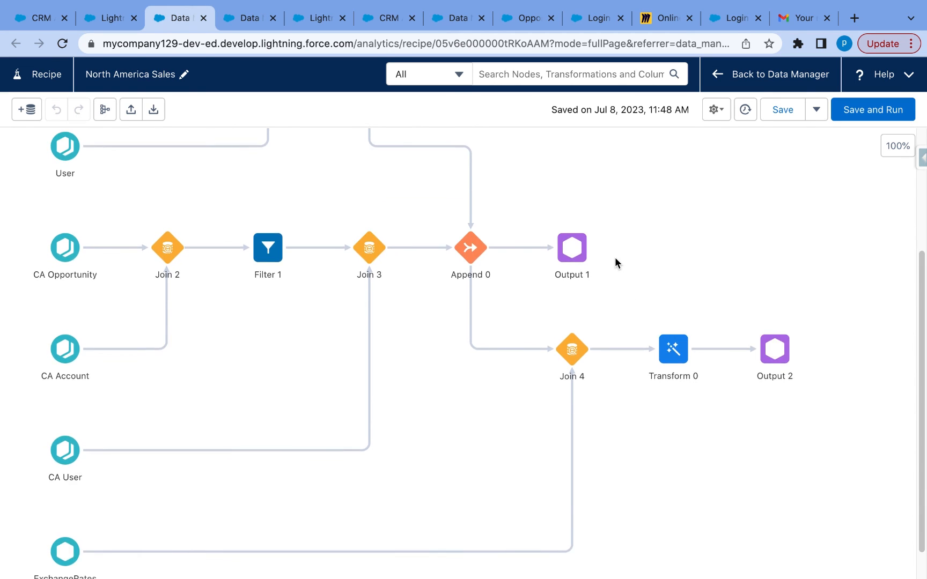
pyautogui.scroll(3, 615, 263)
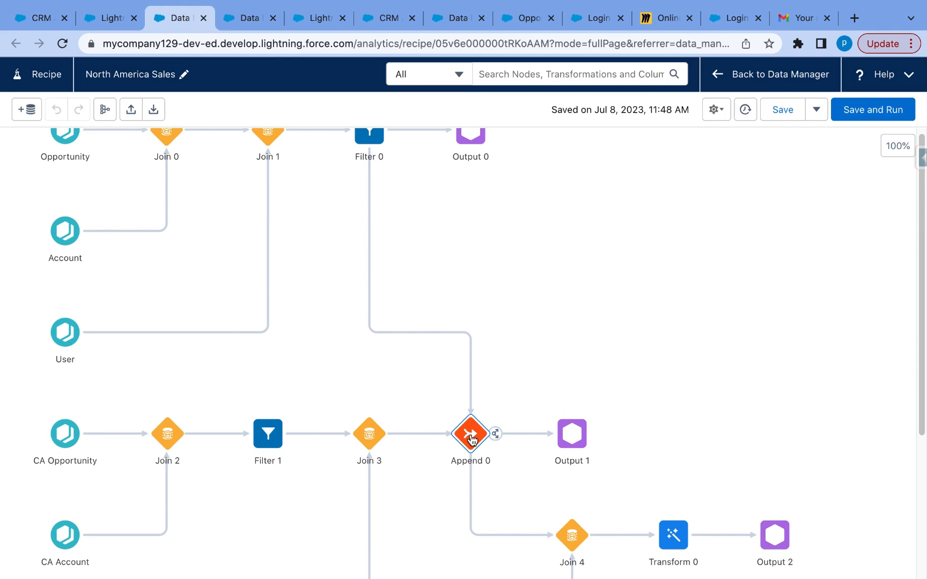
pyautogui.scroll(-1, 473, 439)
pyautogui.scroll(2, 473, 439)
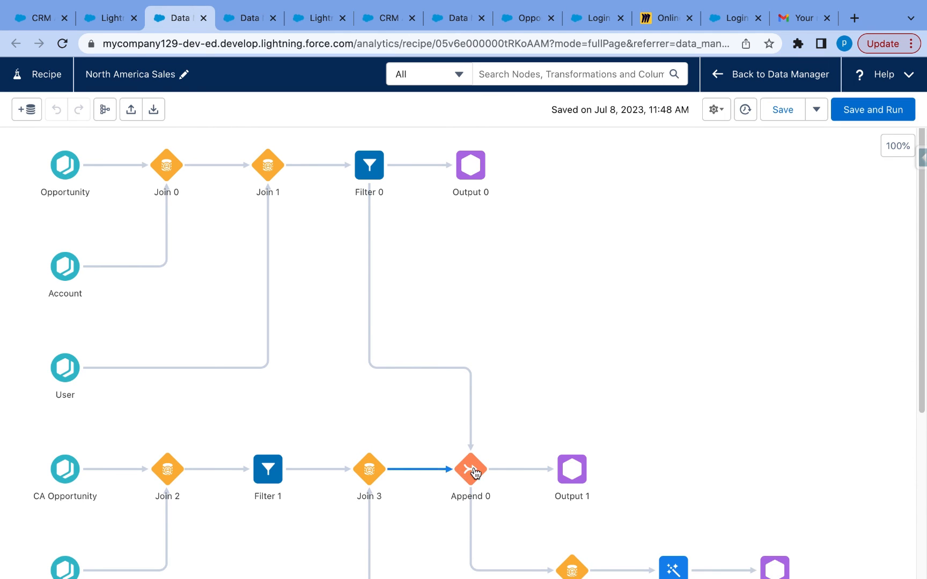
pyautogui.scroll(-2, 480, 471)
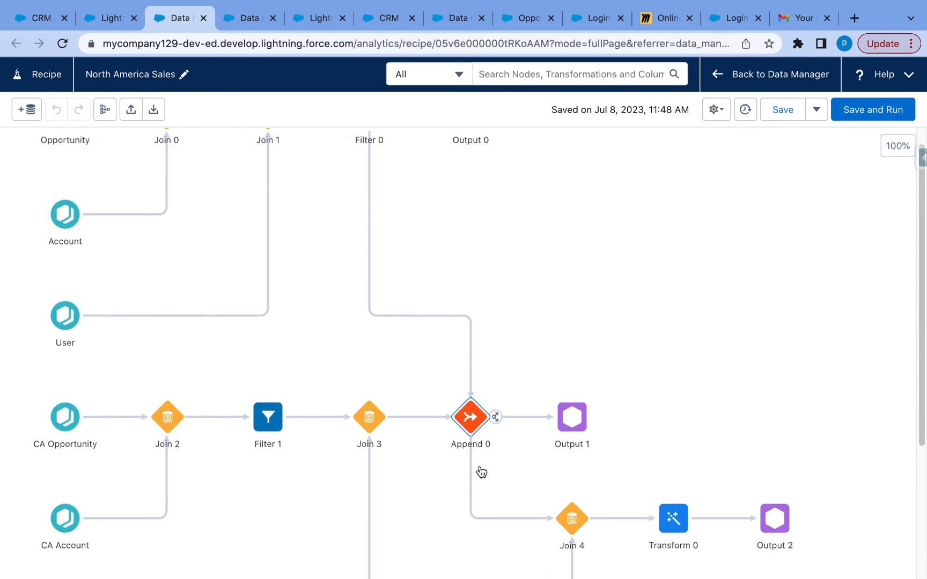
pyautogui.scroll(-1, 614, 370)
pyautogui.scroll(-2, 614, 375)
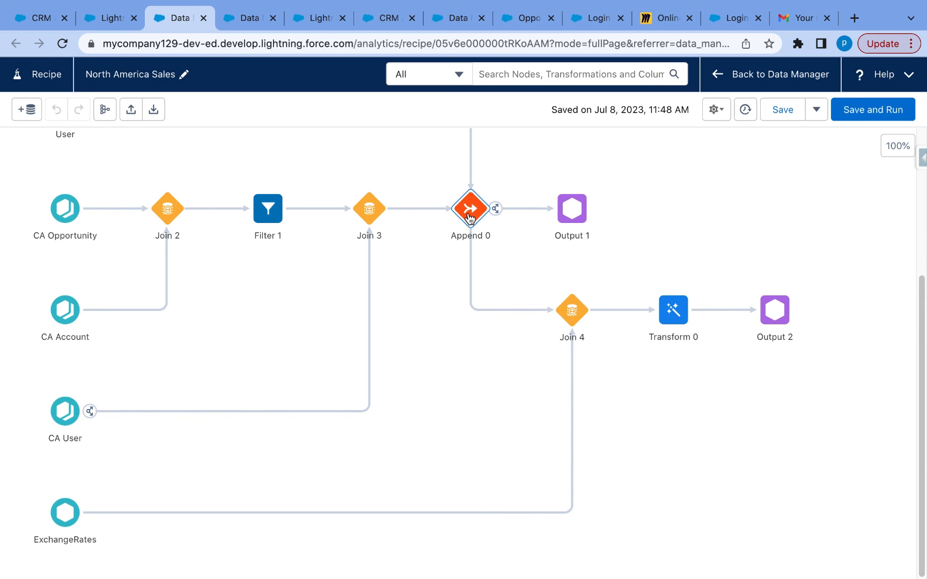
# - Review Transform 0's attribute edits, dropped columns and stage cleanups in the North America Sales recipe, including the Convert Currency formula
pyautogui.click(670, 316)
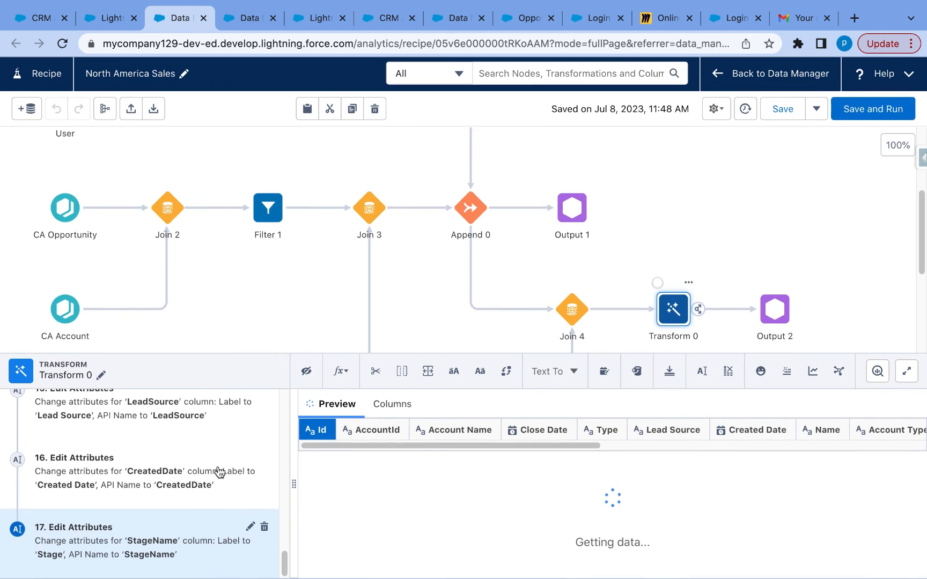
pyautogui.scroll(10, 219, 472)
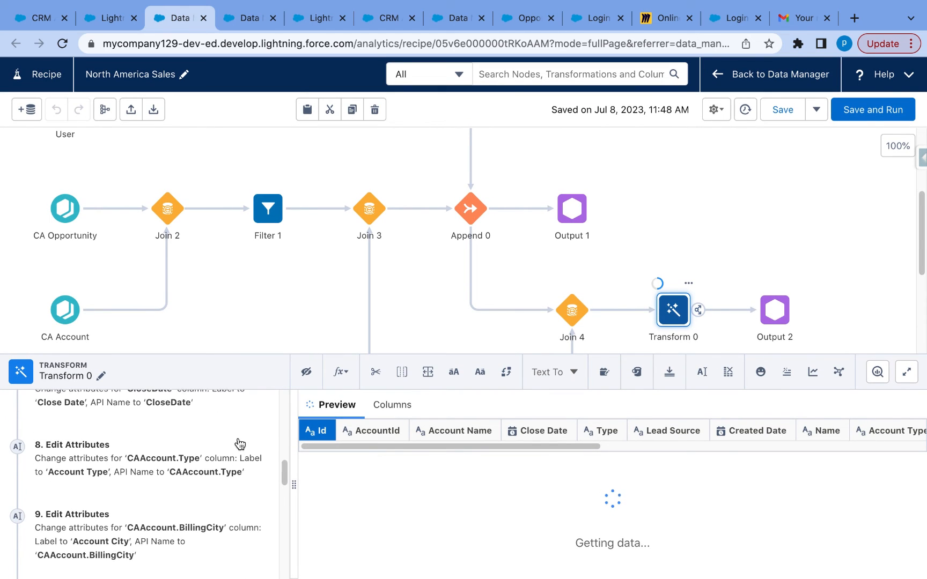
pyautogui.scroll(4, 240, 443)
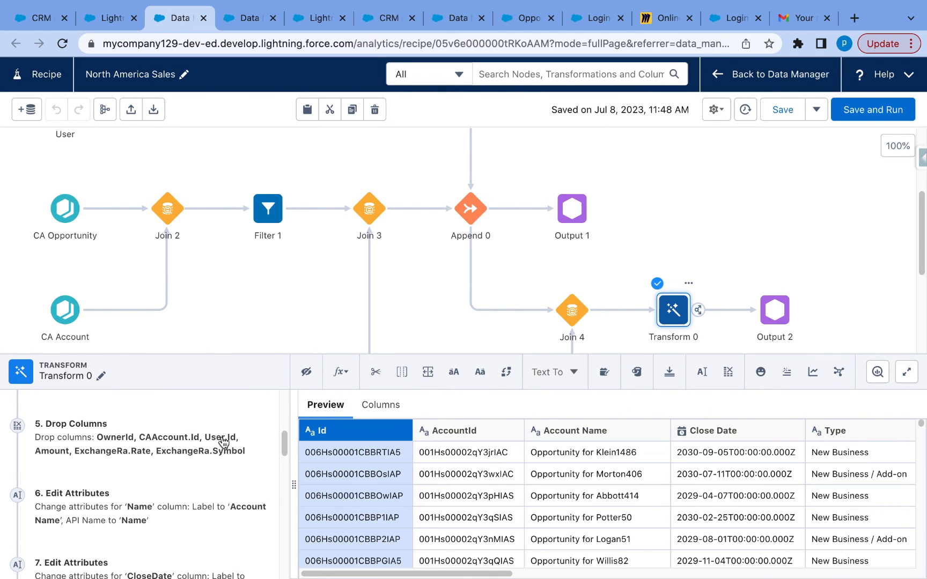
pyautogui.click(223, 442)
pyautogui.scroll(3, 223, 441)
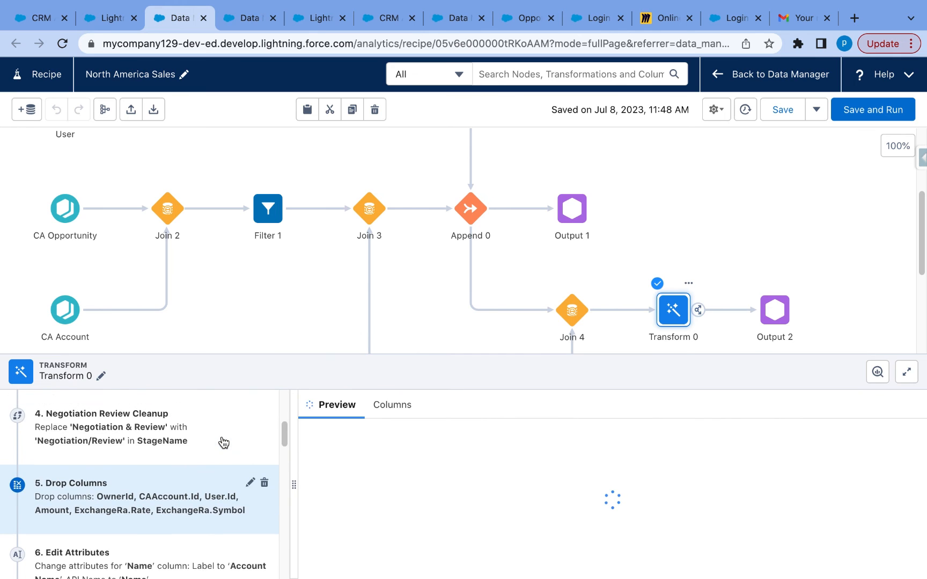
pyautogui.scroll(3, 223, 441)
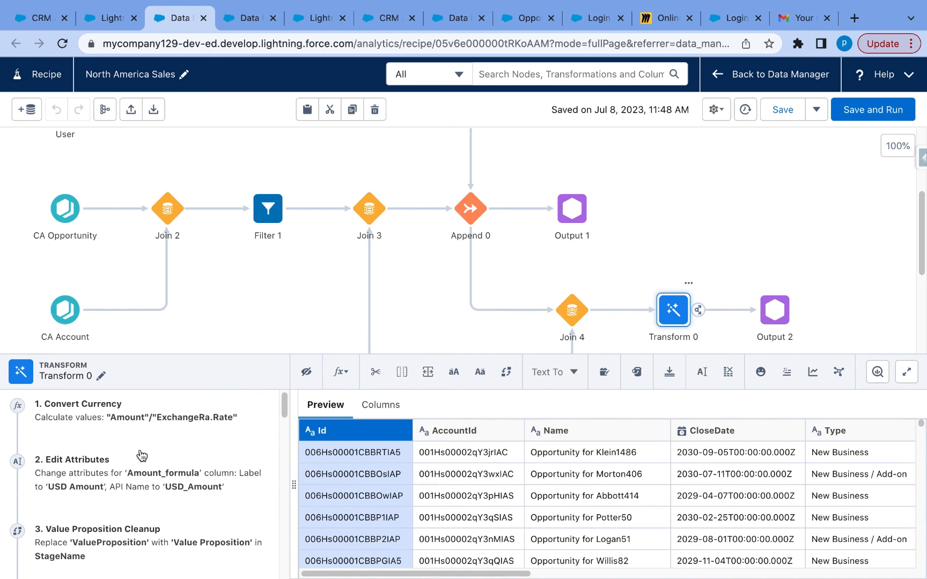
pyautogui.click(171, 410)
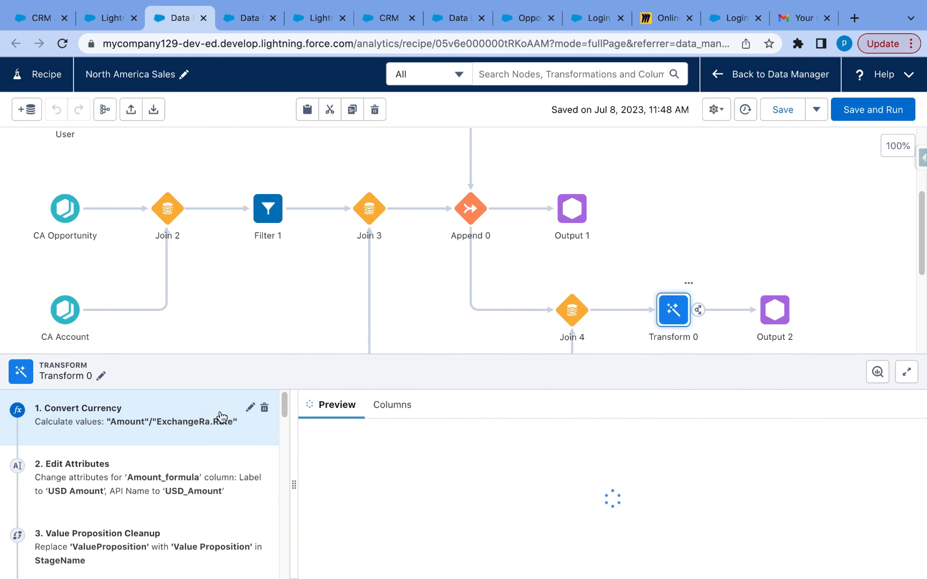
pyautogui.click(250, 408)
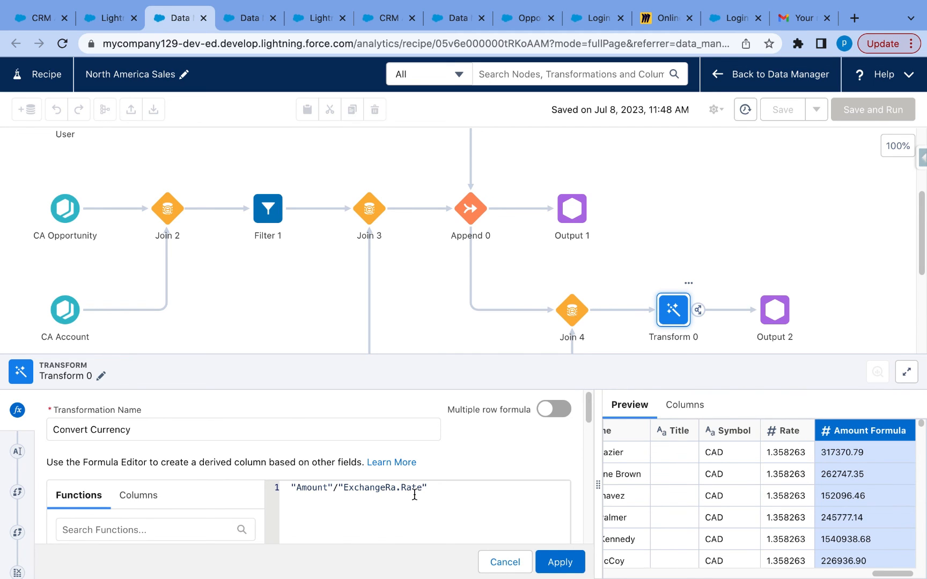
# - Refresh Data Manager's Jobs Monitor to check the recipe run, and open the CaseOwner dataset for exploration in a new lens
pyautogui.click(122, 26)
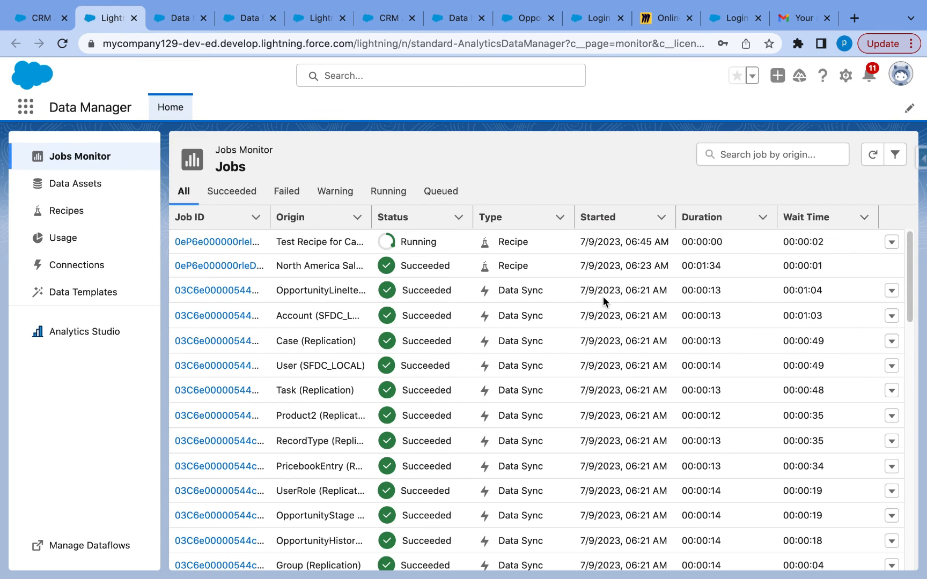
pyautogui.click(873, 155)
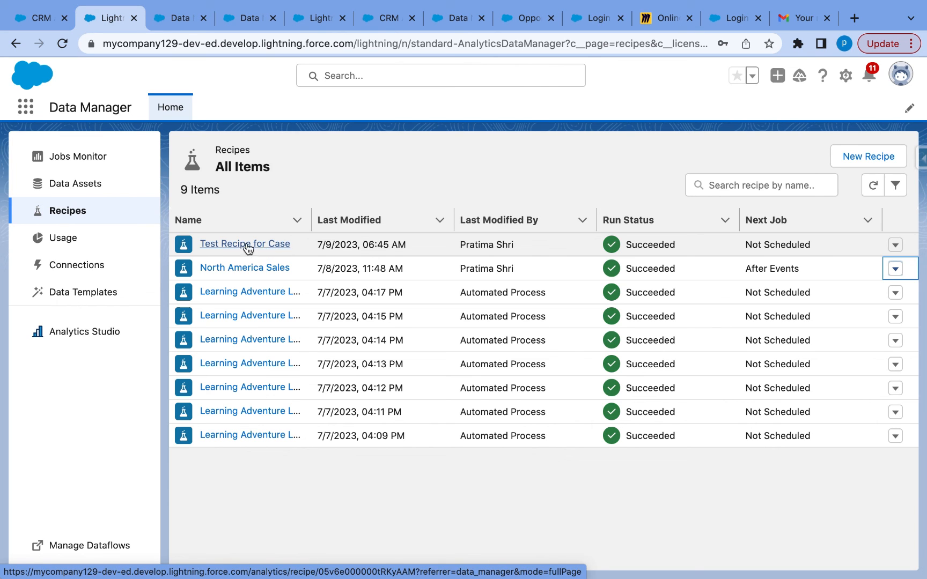
pyautogui.click(76, 182)
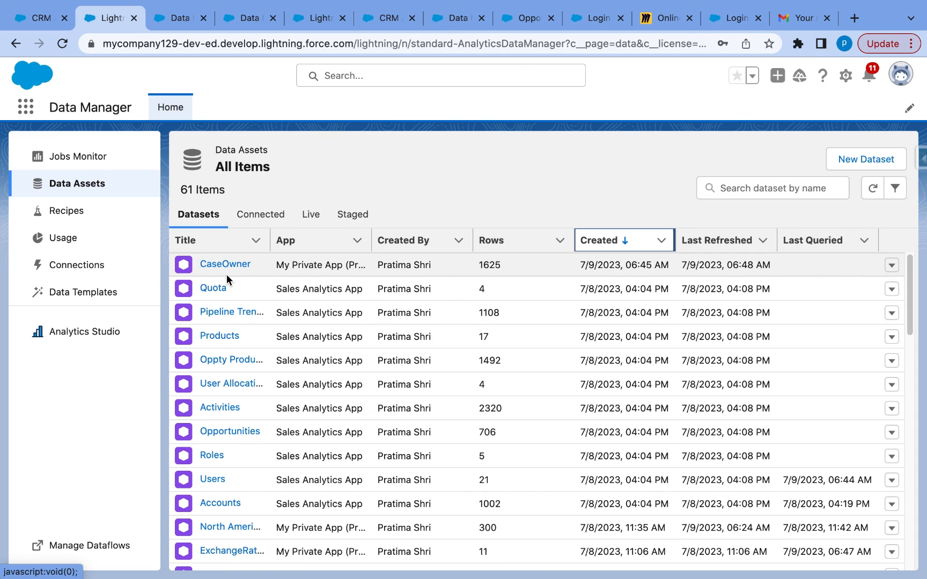
pyautogui.click(226, 264)
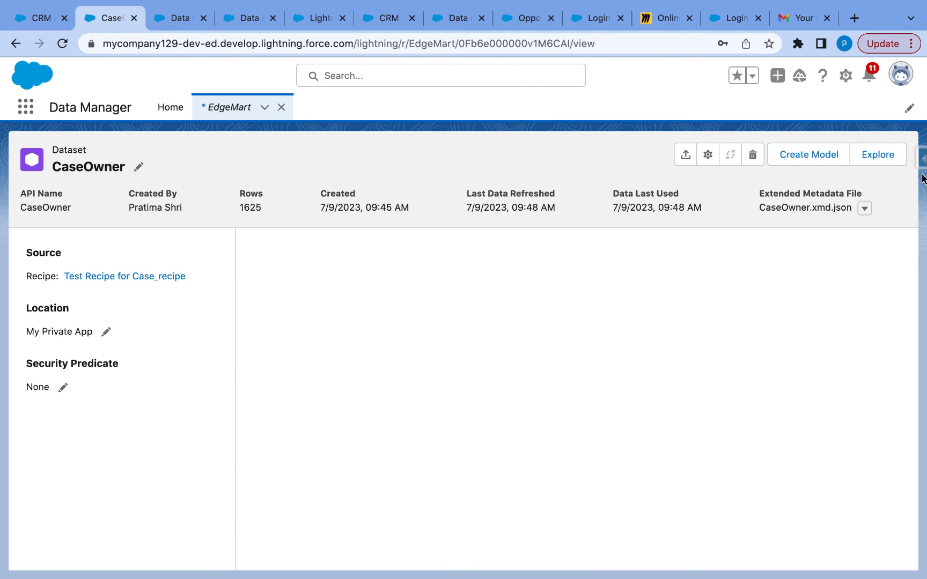
pyautogui.click(889, 160)
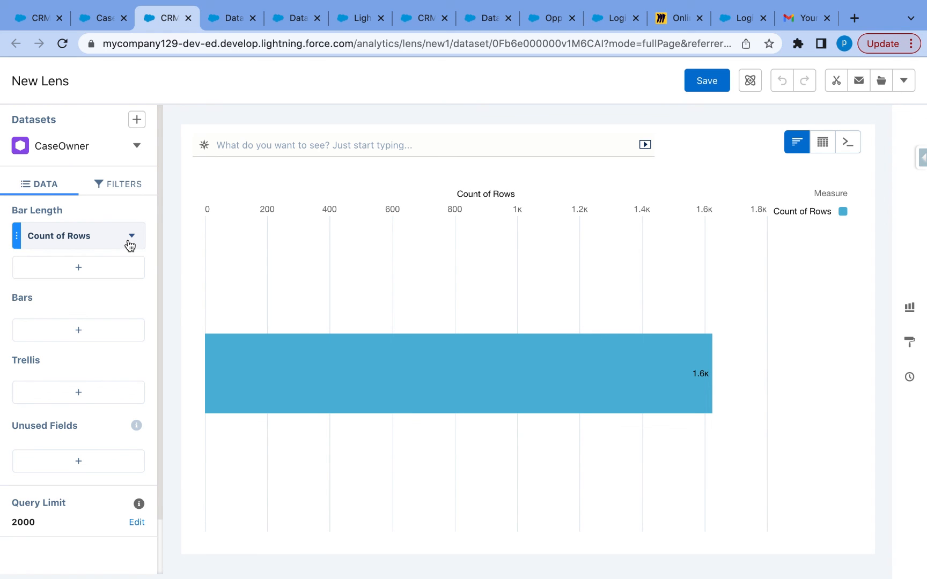
# - Group the CaseOwner lens's row-count bars by Case Status
pyautogui.click(87, 334)
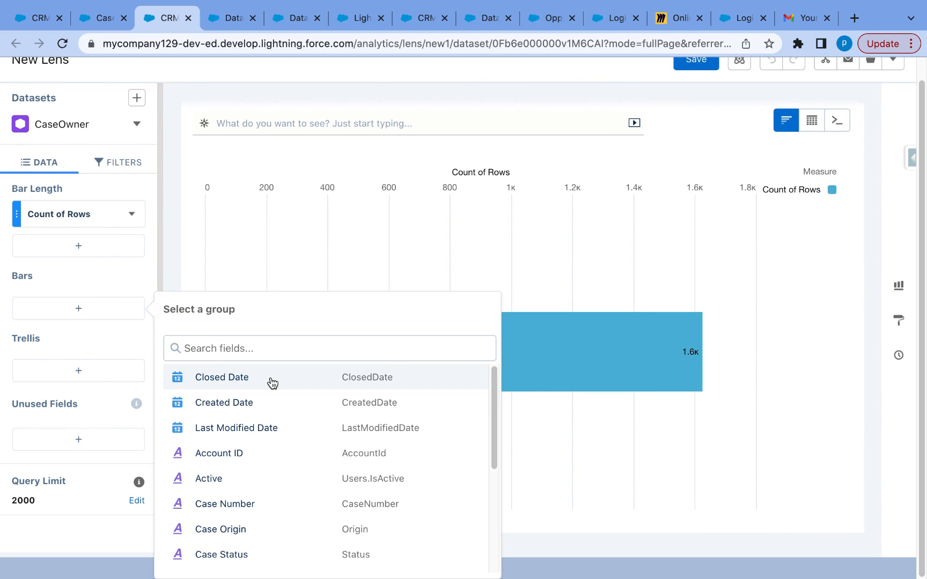
pyautogui.write('sta')
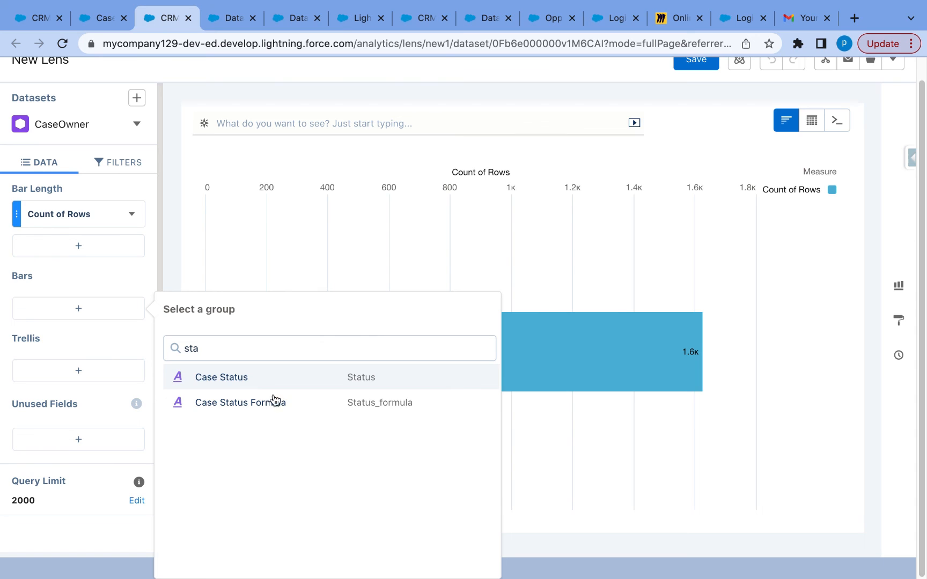
pyautogui.click(266, 384)
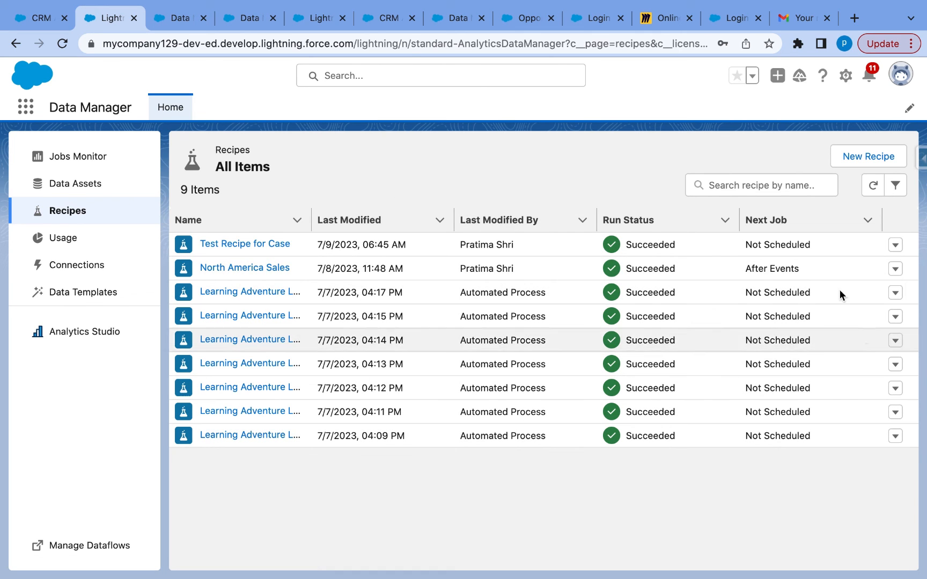
# - Open the North America Sales recipe's schedule from Data Manager's recipe list and view its time-based options
pyautogui.click(895, 269)
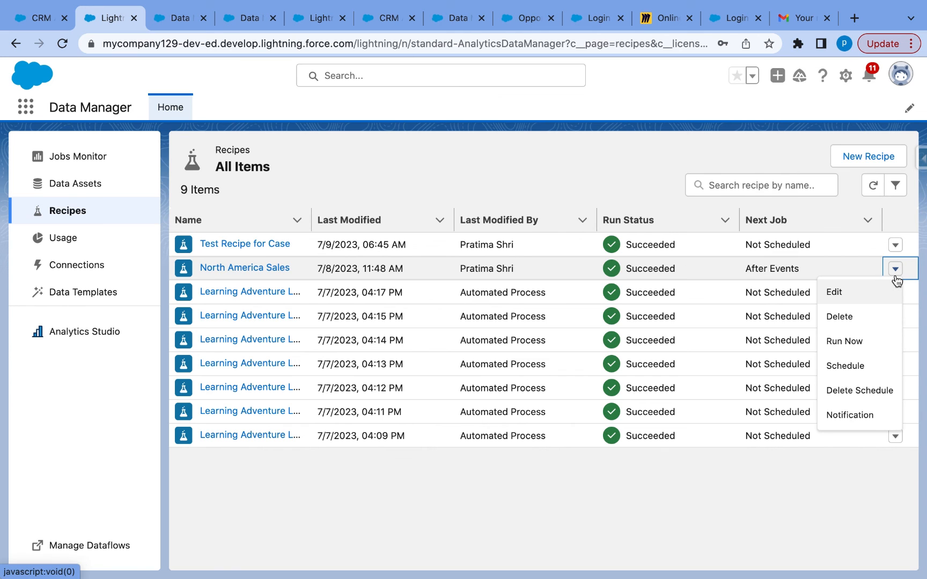
pyautogui.click(869, 372)
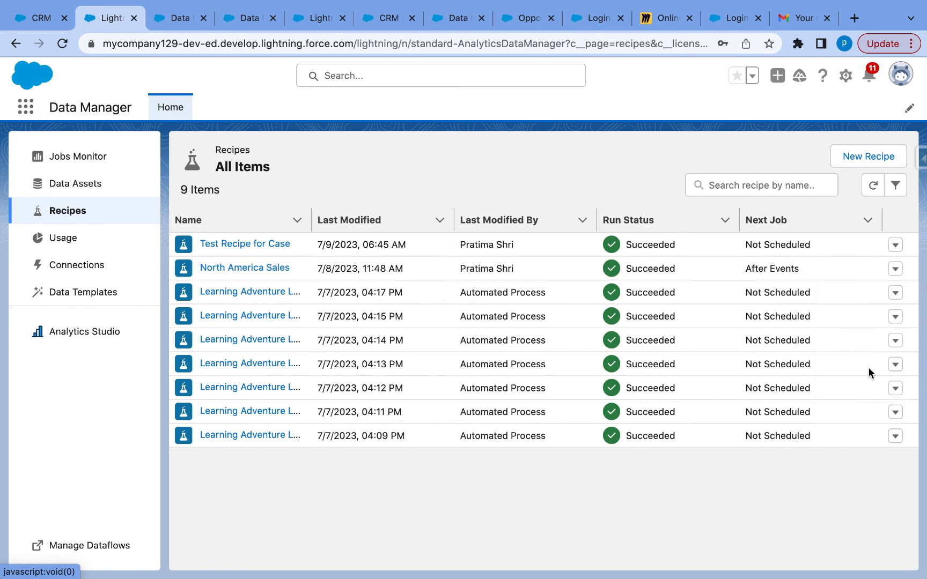
pyautogui.click(235, 275)
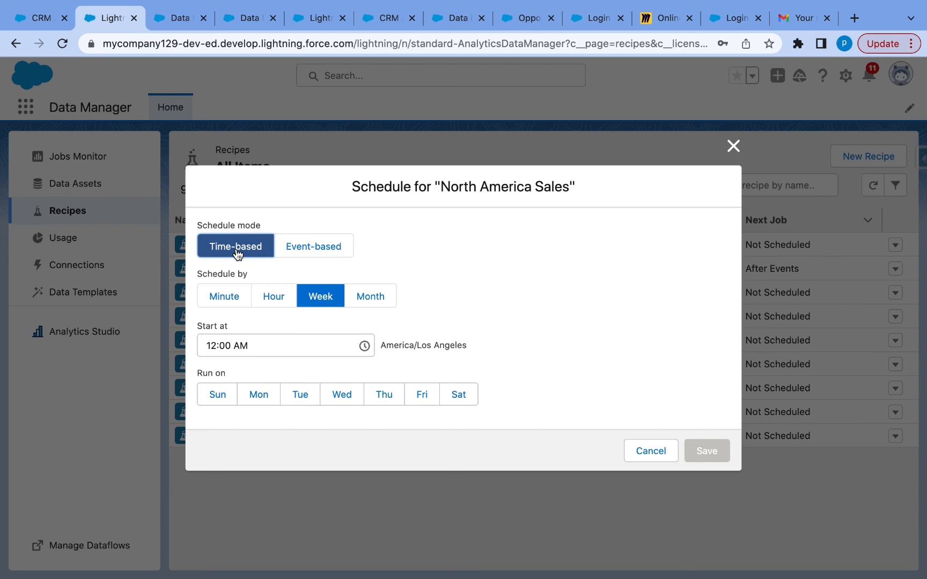
# - Switch the schedule to event-based, compare its run triggers and select running after the Salesforce local connection syncs
pyautogui.click(304, 254)
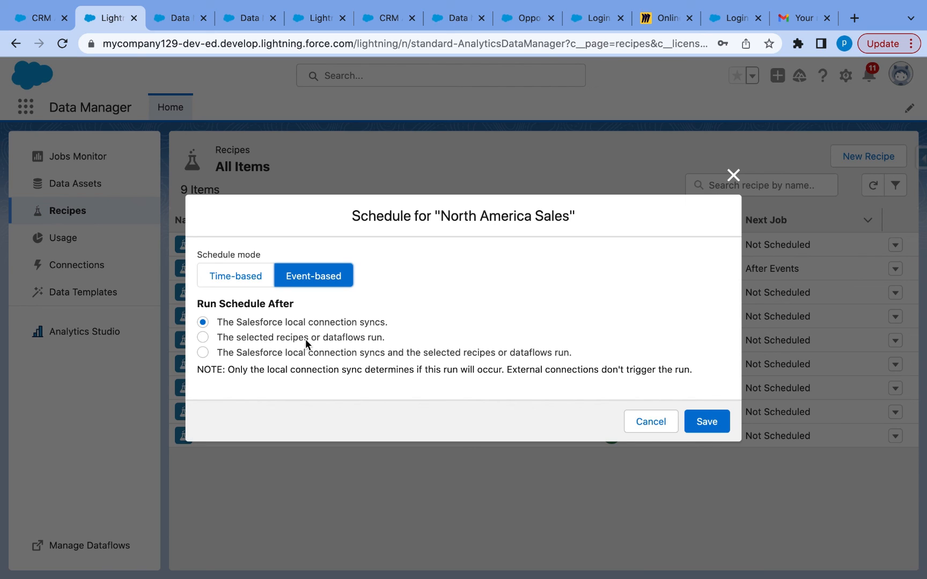
pyautogui.click(202, 337)
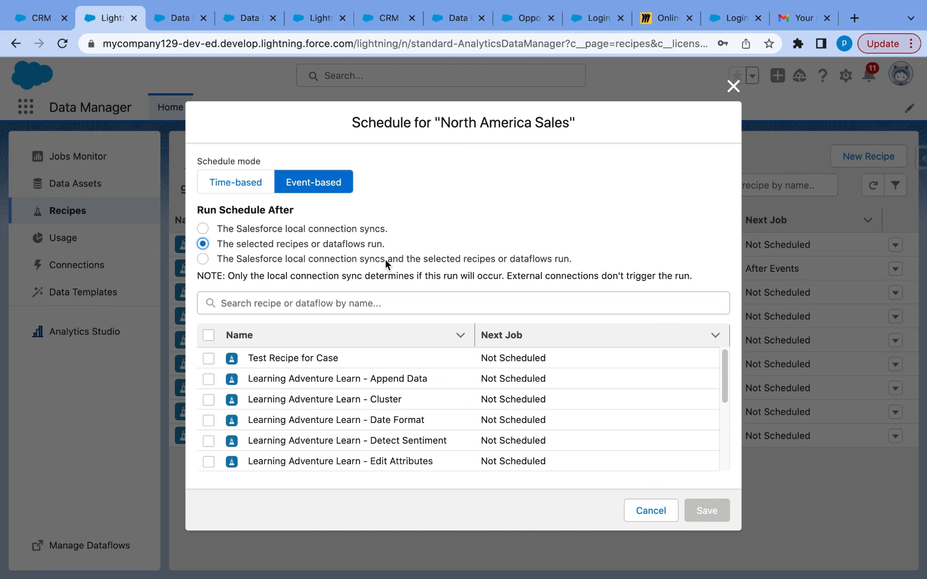
pyautogui.click(203, 259)
pyautogui.click(202, 228)
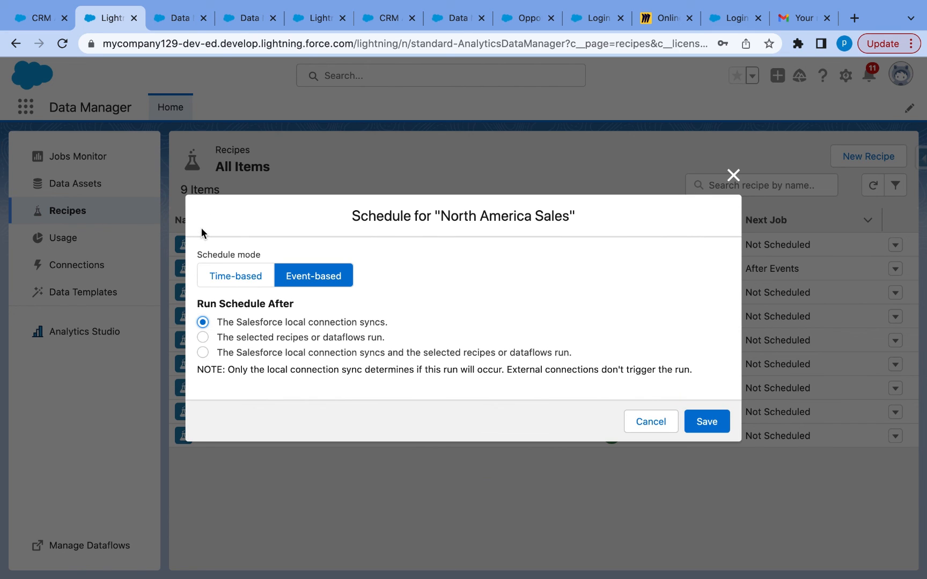